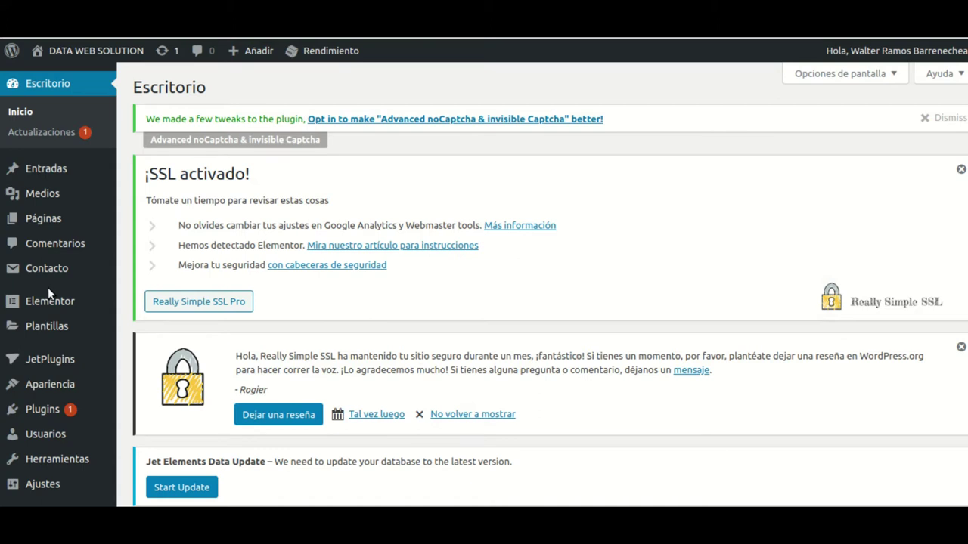
Step: Open the Menús page in a new tab and examine the item structure of Menú principal
mouse_move(59, 386)
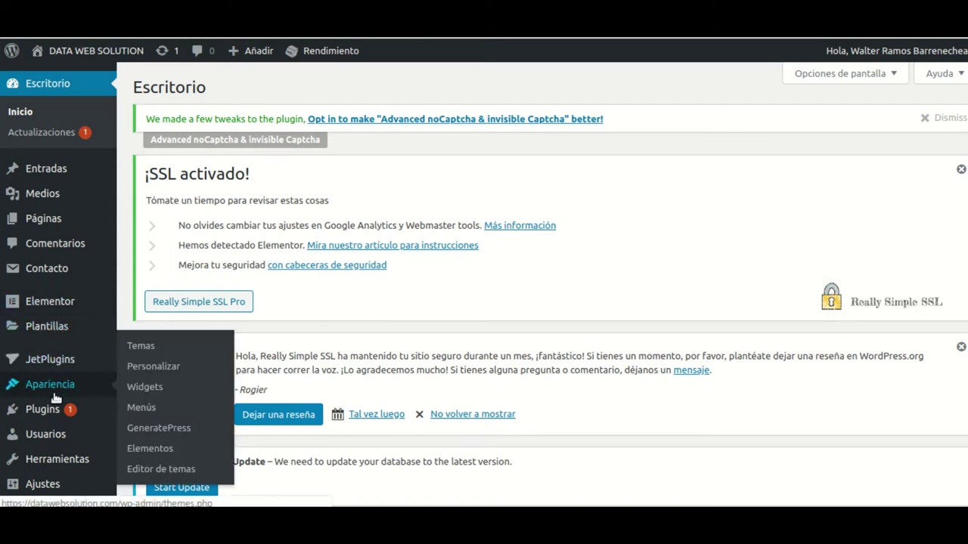
left_click(143, 407)
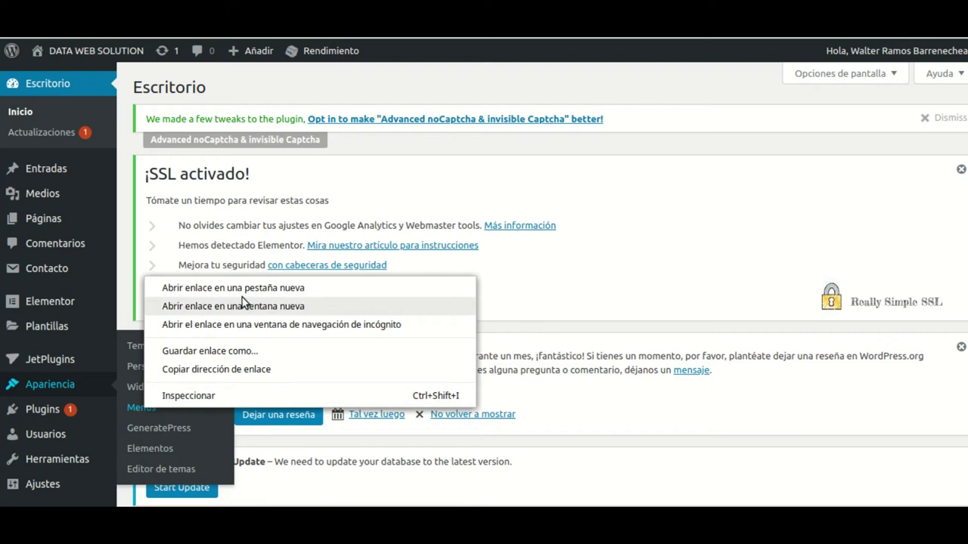
left_click(242, 283)
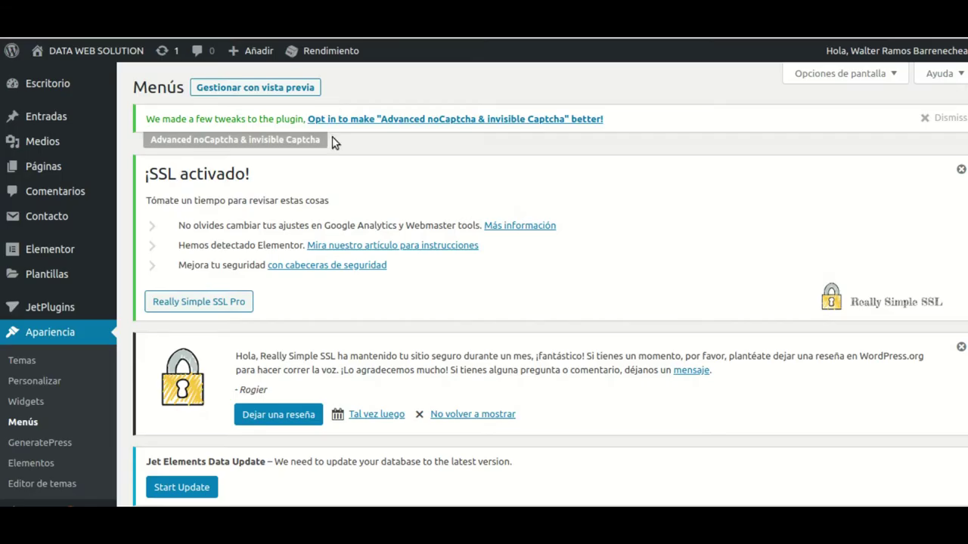
scroll(432, 333, "down", 5)
scroll(432, 332, "down", 5)
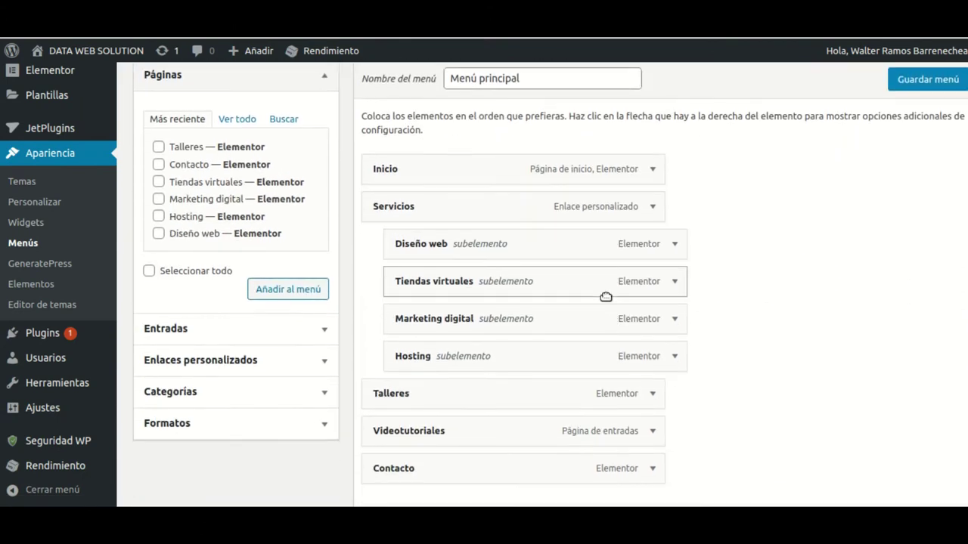
scroll(540, 427, "down", 1)
scroll(529, 406, "up", 6)
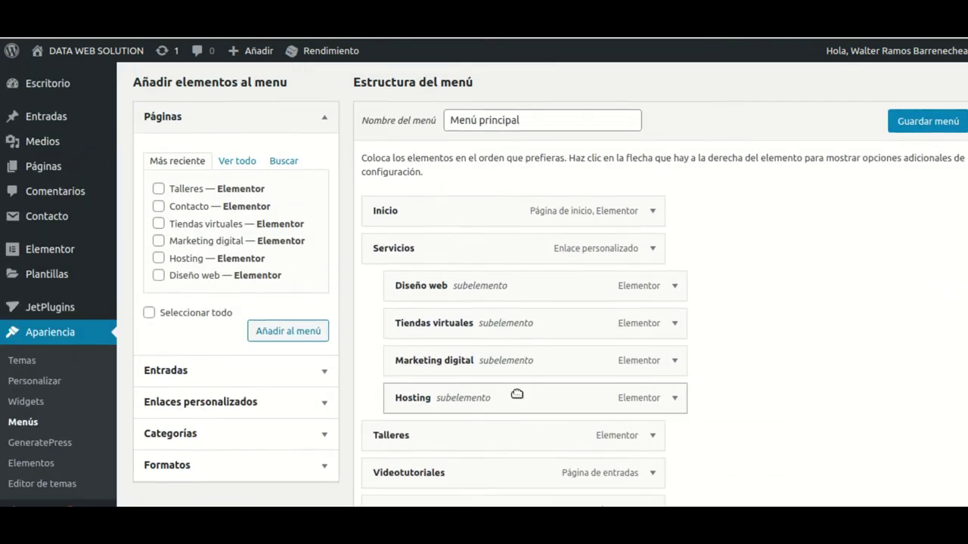
scroll(522, 401, "down", 4)
scroll(514, 391, "down", 2)
scroll(496, 367, "up", 8)
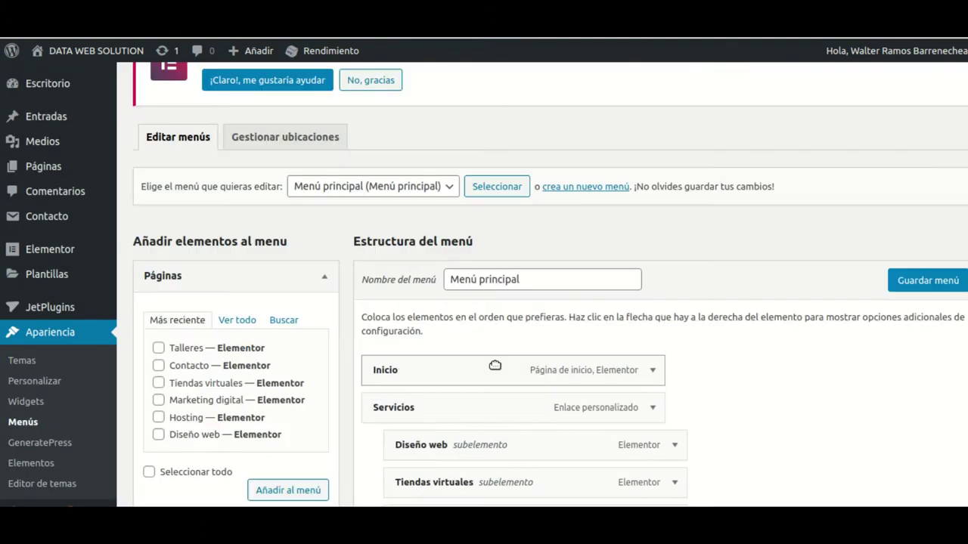
Step: Load Menu footer1 for editing and look through its menu items
left_click(446, 384)
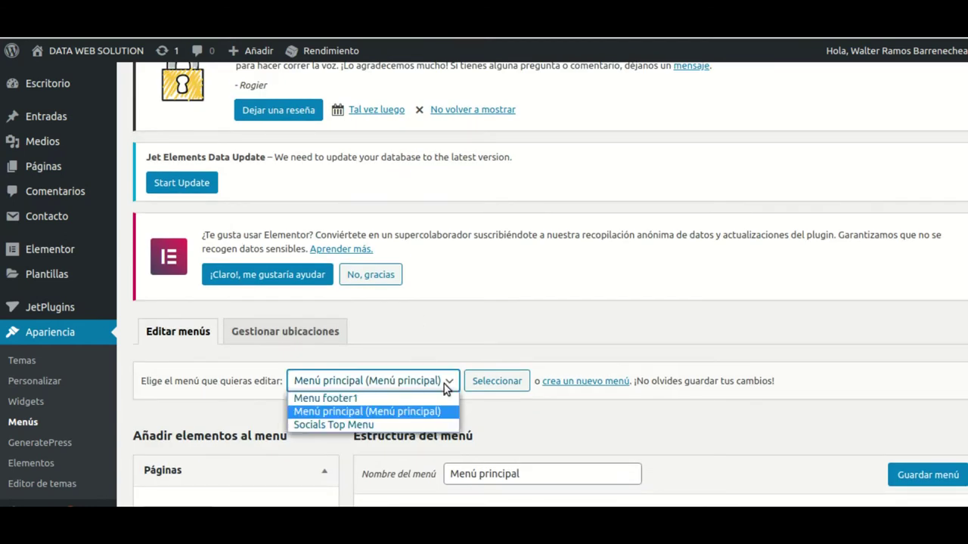
left_click(330, 400)
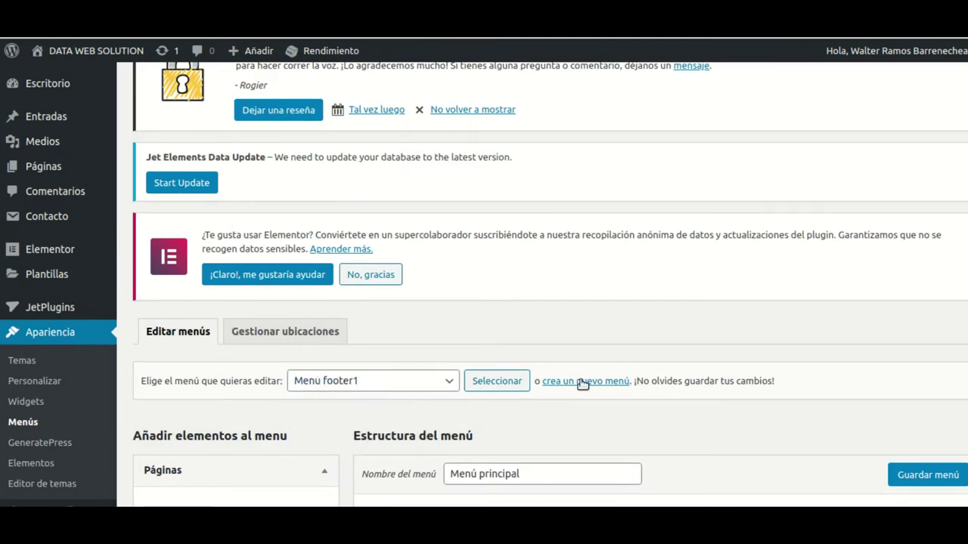
scroll(563, 390, "down", 4)
scroll(575, 382, "down", 2)
scroll(575, 383, "up", 5)
left_click(510, 311)
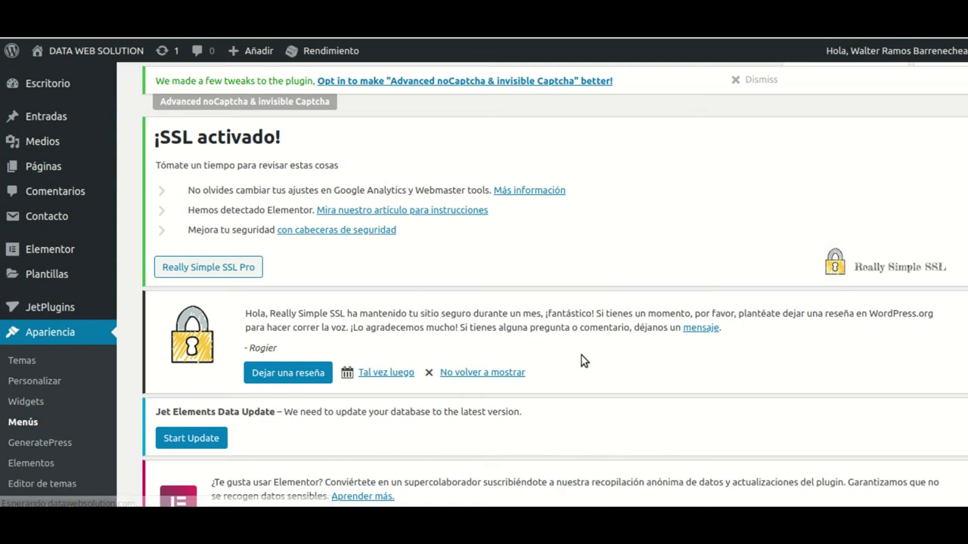
scroll(582, 361, "down", 6)
scroll(582, 360, "down", 1)
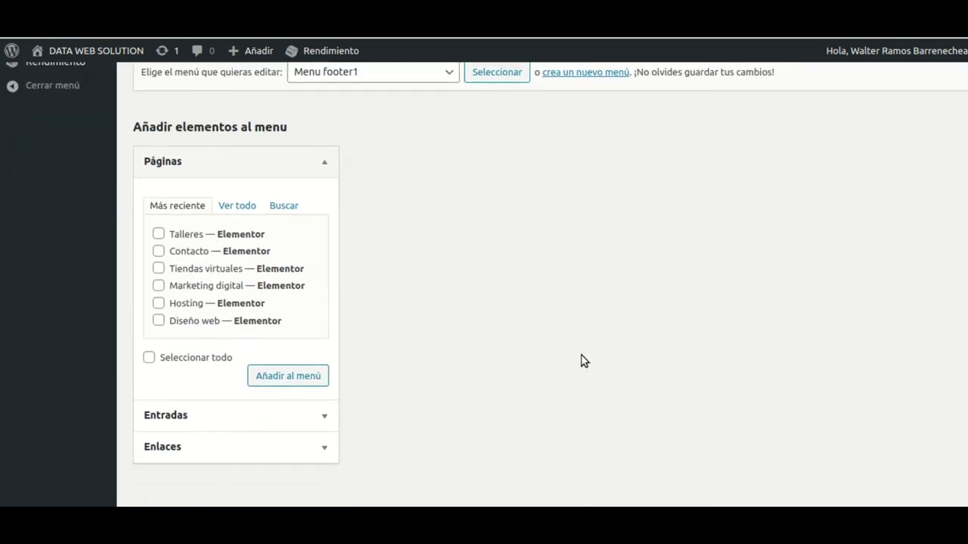
scroll(583, 361, "up", 3)
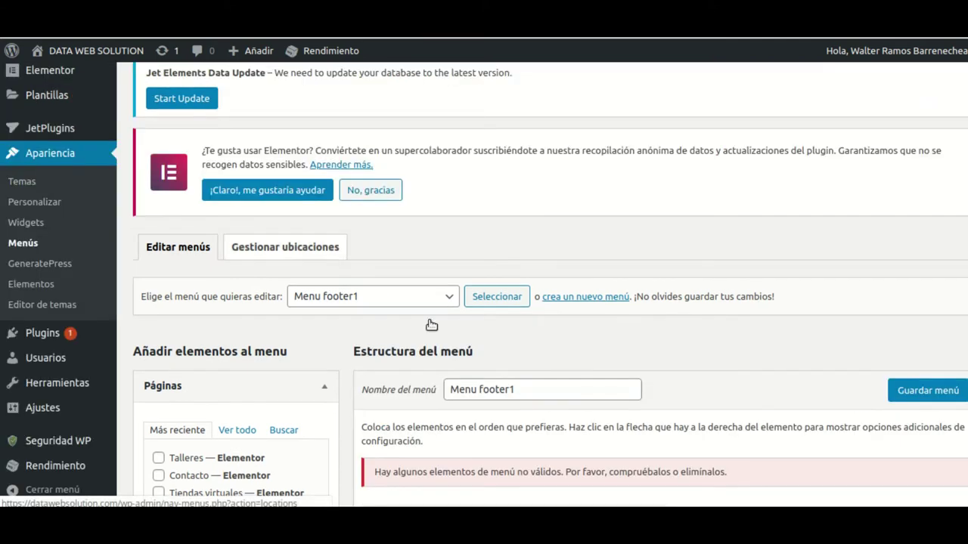
scroll(572, 363, "down", 7)
scroll(563, 357, "up", 8)
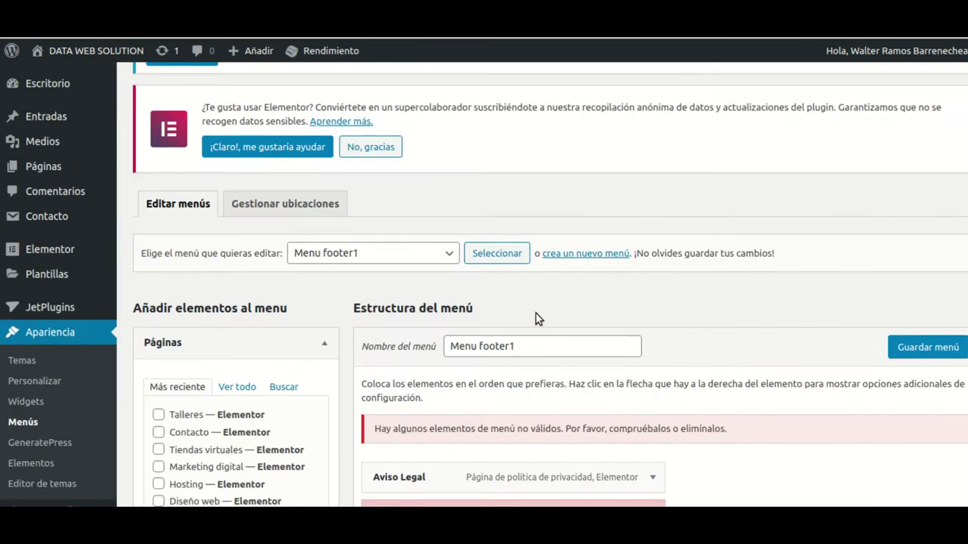
Step: Load Menú principal again and review its items and display location settings
left_click(450, 452)
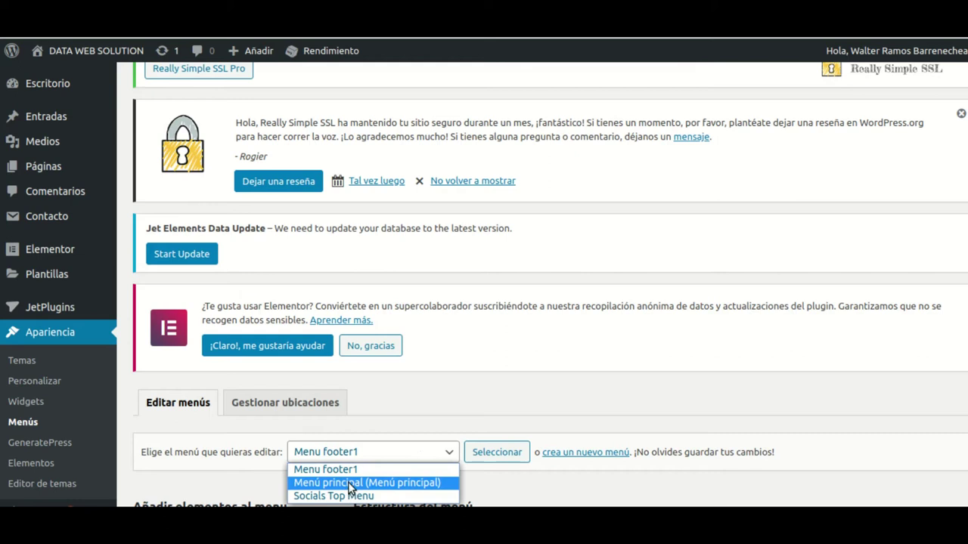
left_click(351, 483)
left_click(492, 452)
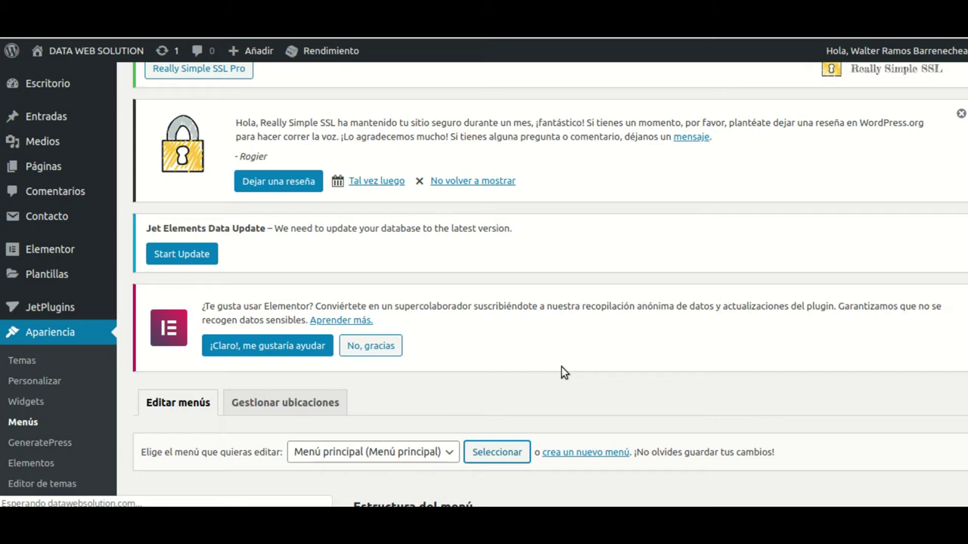
scroll(561, 365, "down", 8)
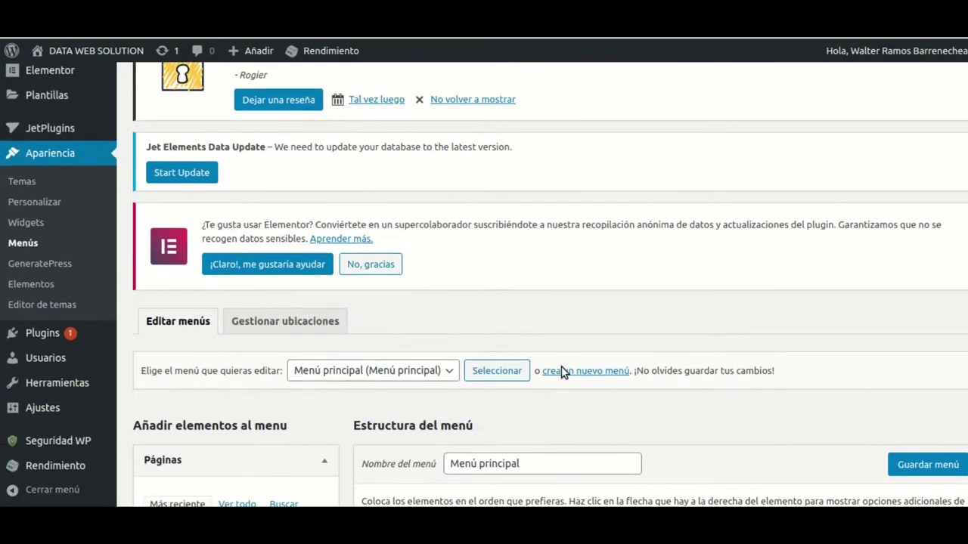
scroll(561, 367, "down", 5)
scroll(561, 367, "up", 3)
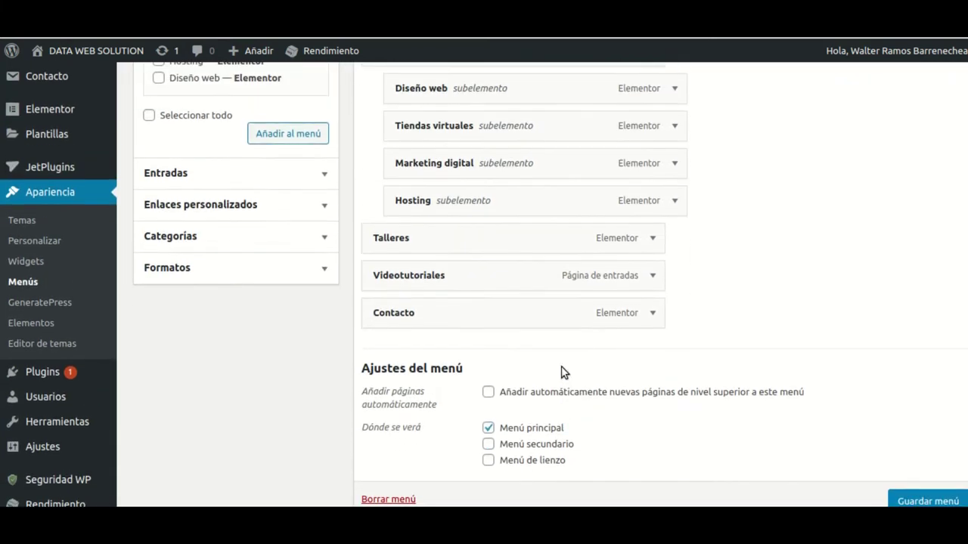
scroll(310, 302, "up", 2)
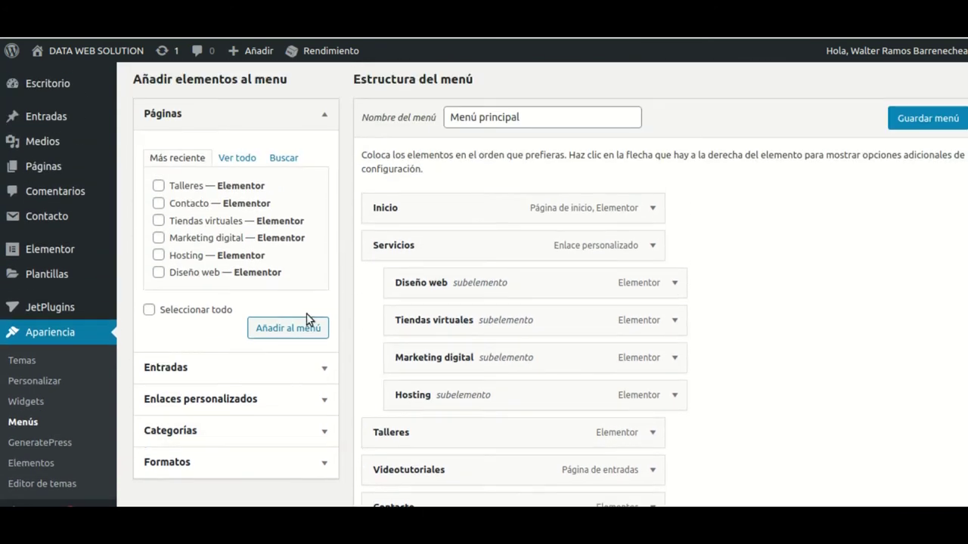
Step: Open the theme customizer and view the Identidad del sitio settings
mouse_move(68, 242)
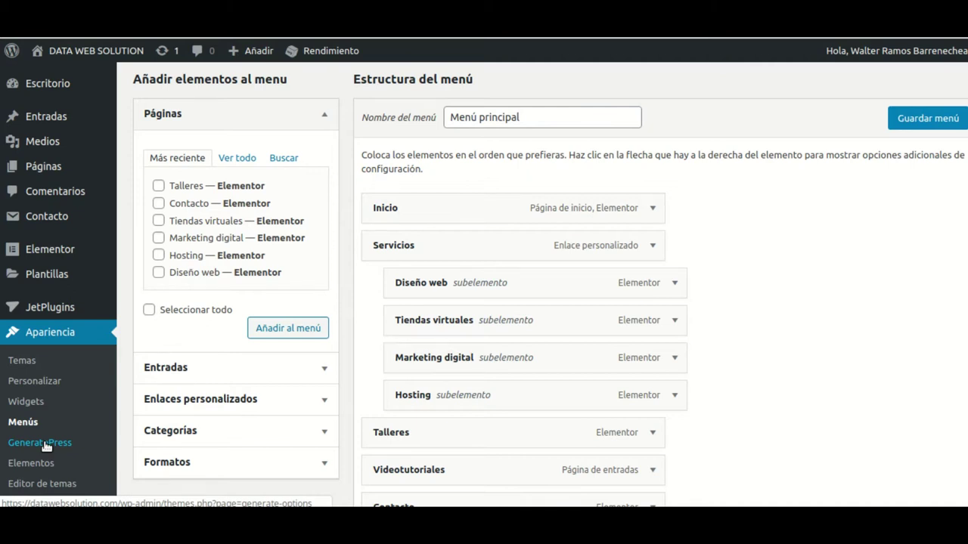
left_click(34, 381)
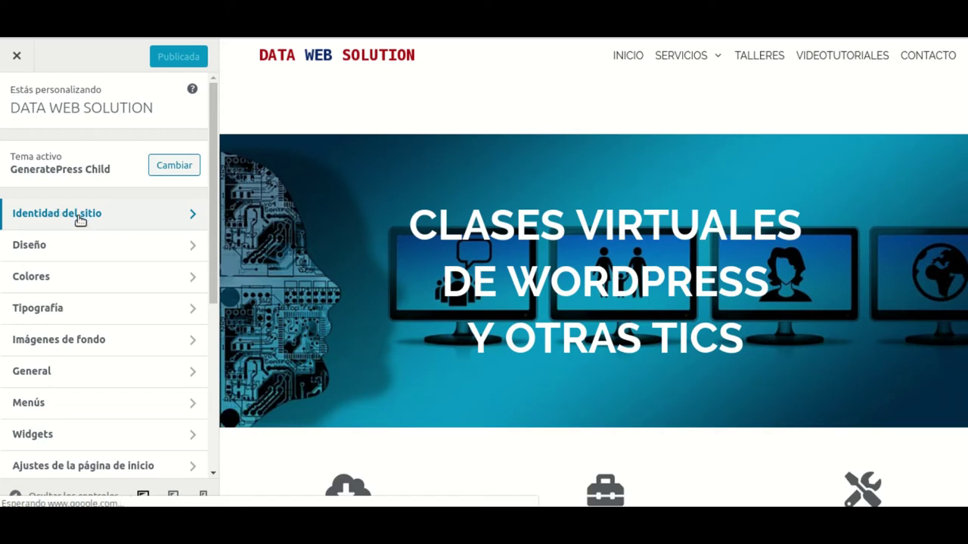
double_click(79, 216)
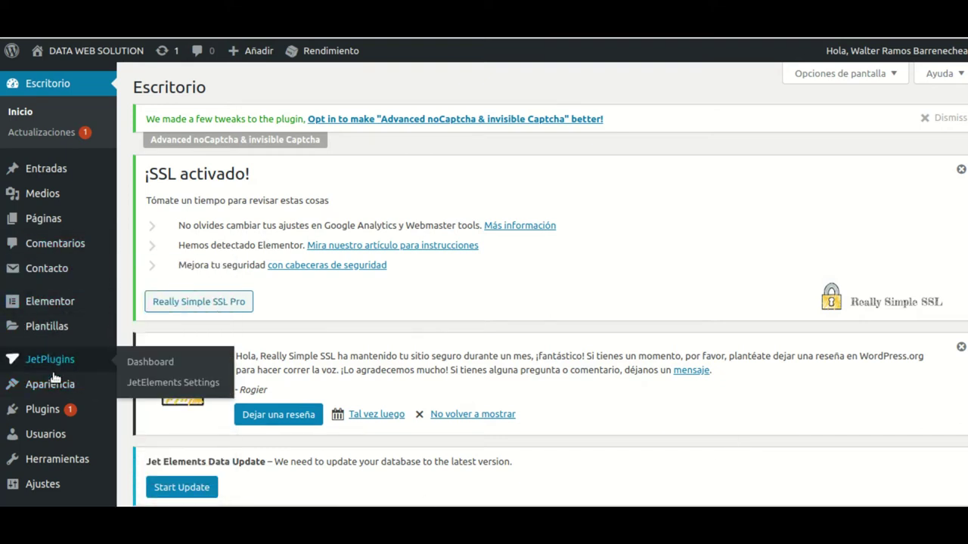
Step: Open the Theme Builder from the WordPress dashboard and review the existing templates and template types
mouse_move(46, 326)
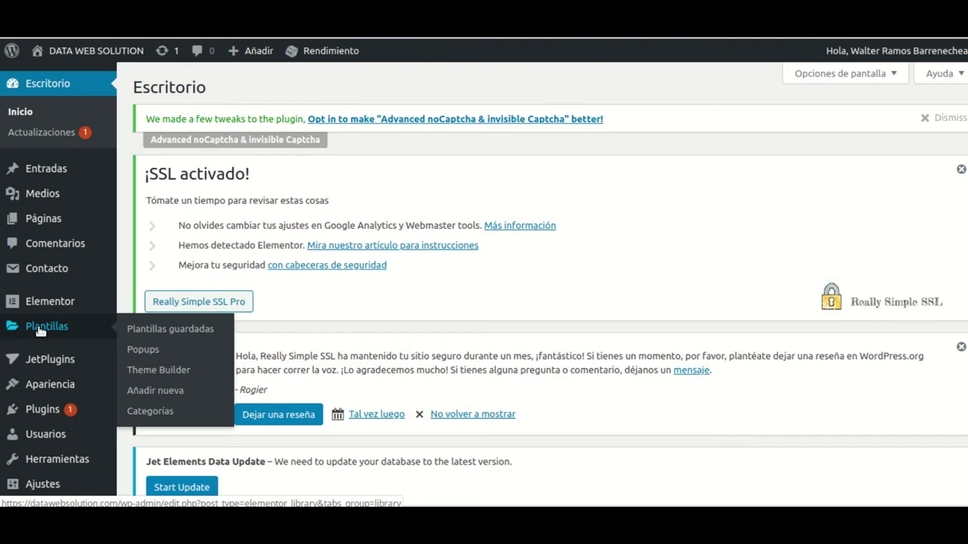
left_click(176, 375)
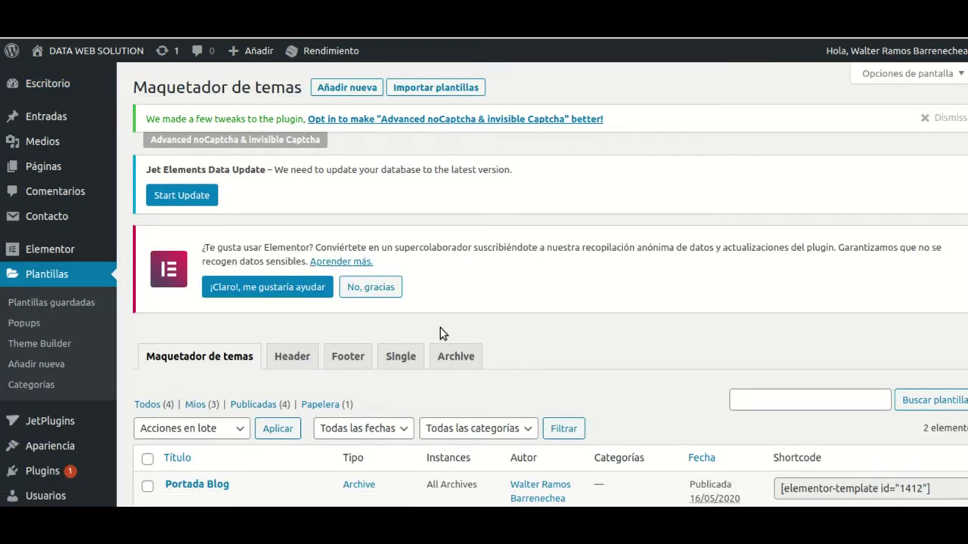
scroll(412, 302, "down", 5)
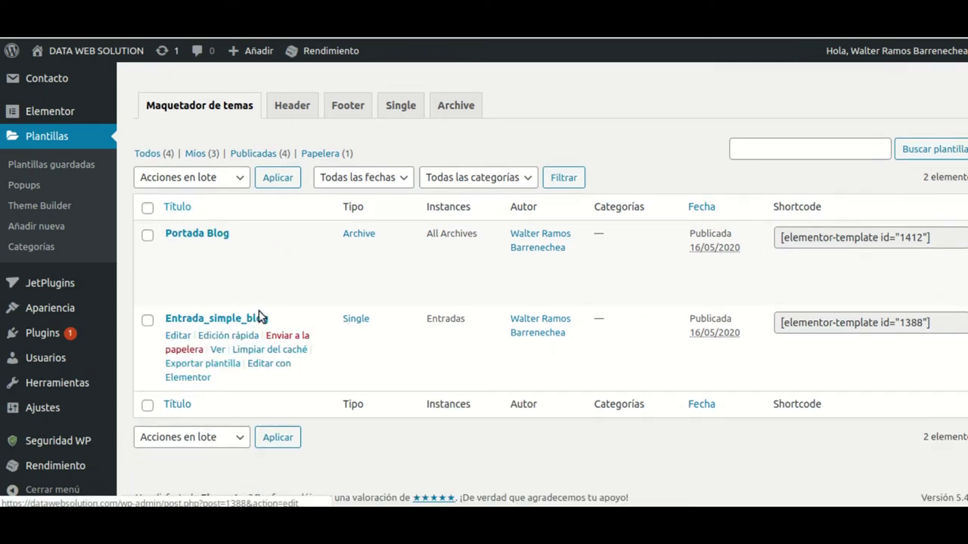
scroll(256, 313, "up", 2)
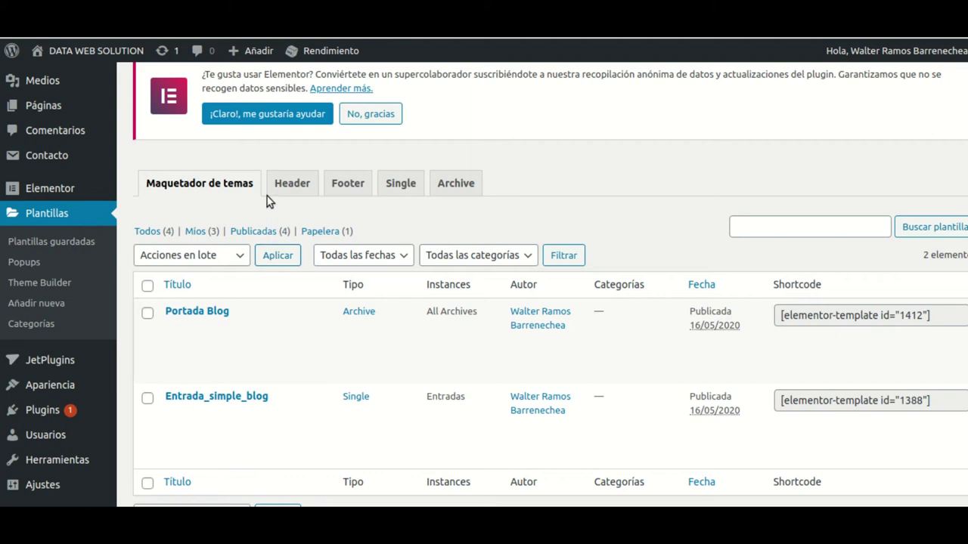
scroll(397, 290, "up", 5)
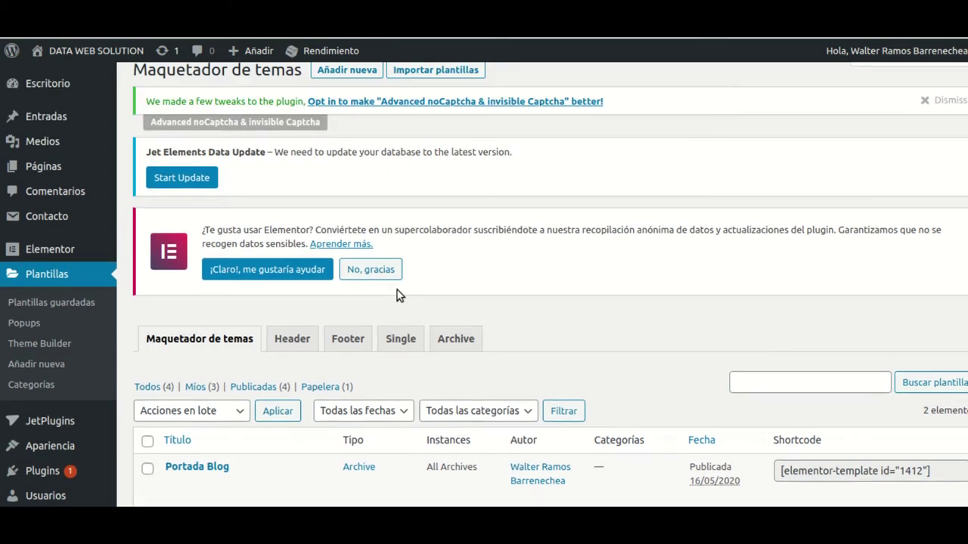
scroll(408, 287, "down", 2)
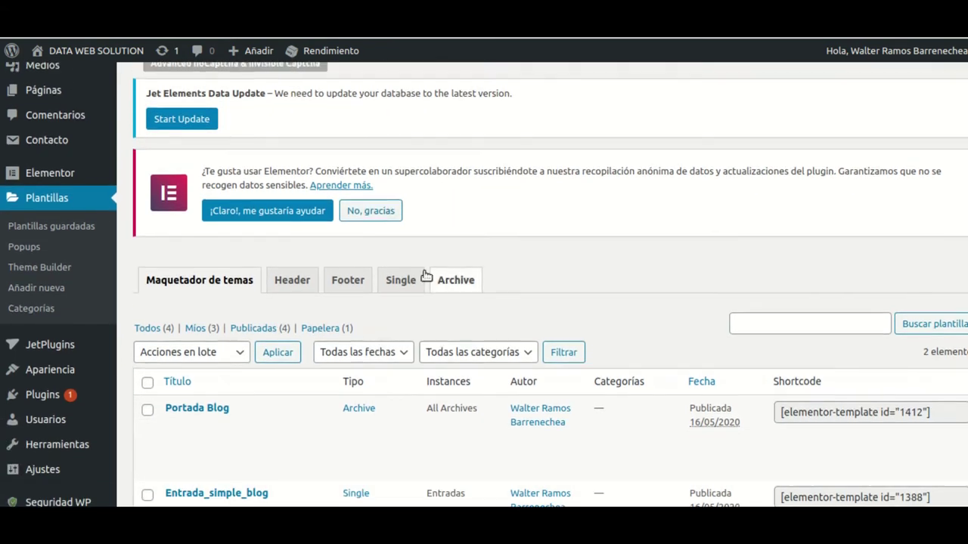
scroll(445, 279, "up", 2)
Step: Create a new template of type Header named Cabecera
left_click(331, 89)
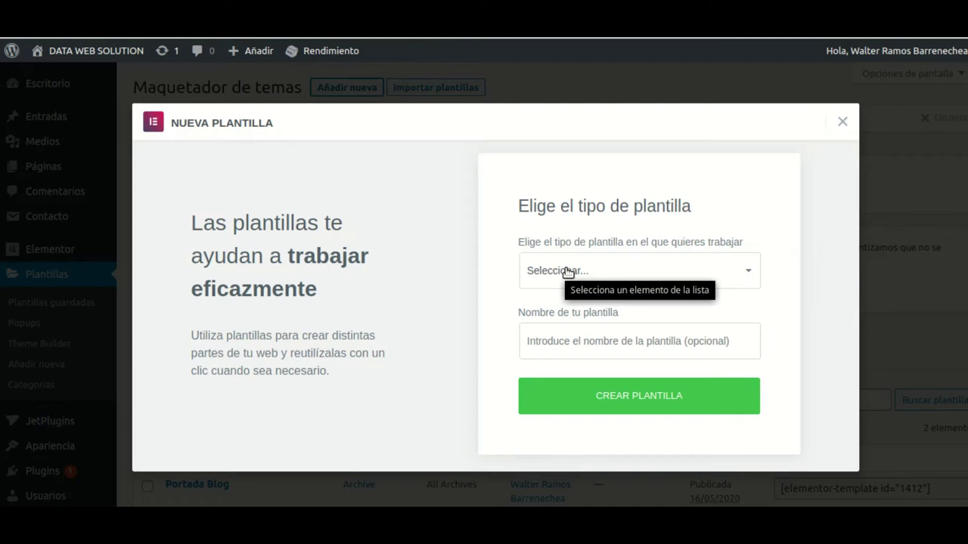
left_click(567, 272)
left_click(550, 347)
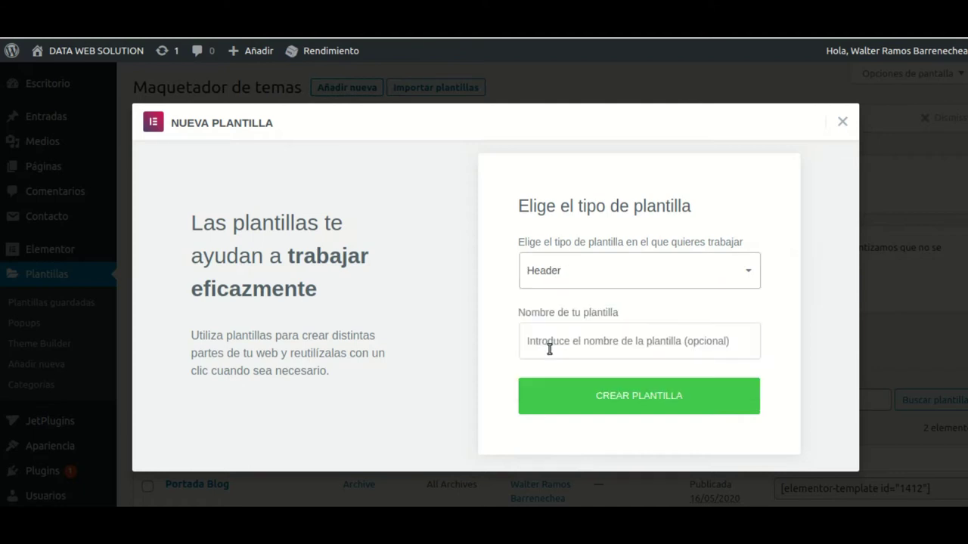
left_click(550, 349)
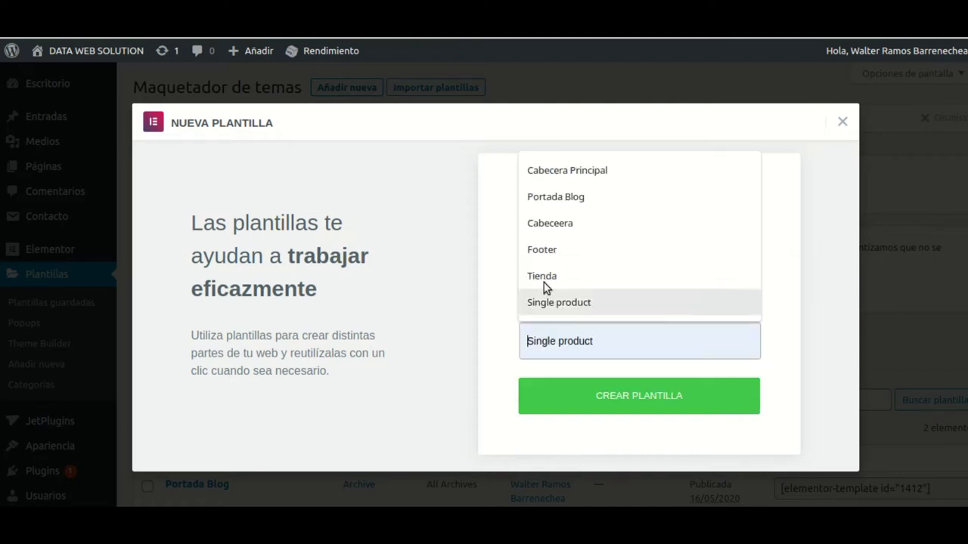
left_click(570, 223)
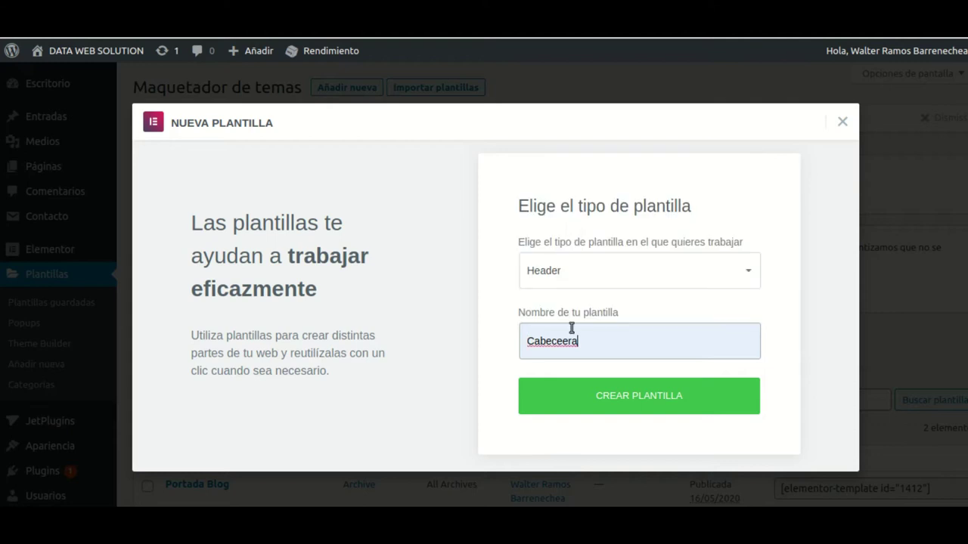
left_click(567, 341)
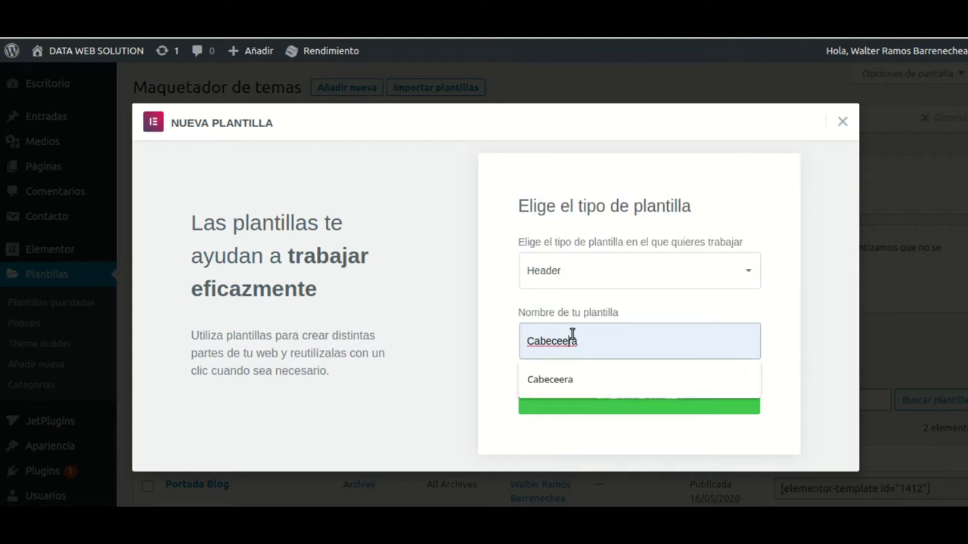
key("BackSpace")
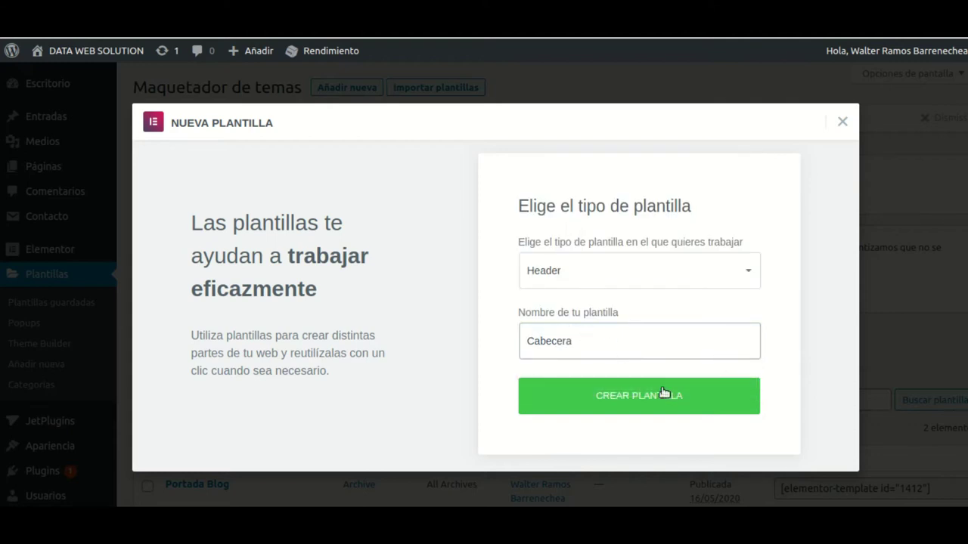
left_click(640, 406)
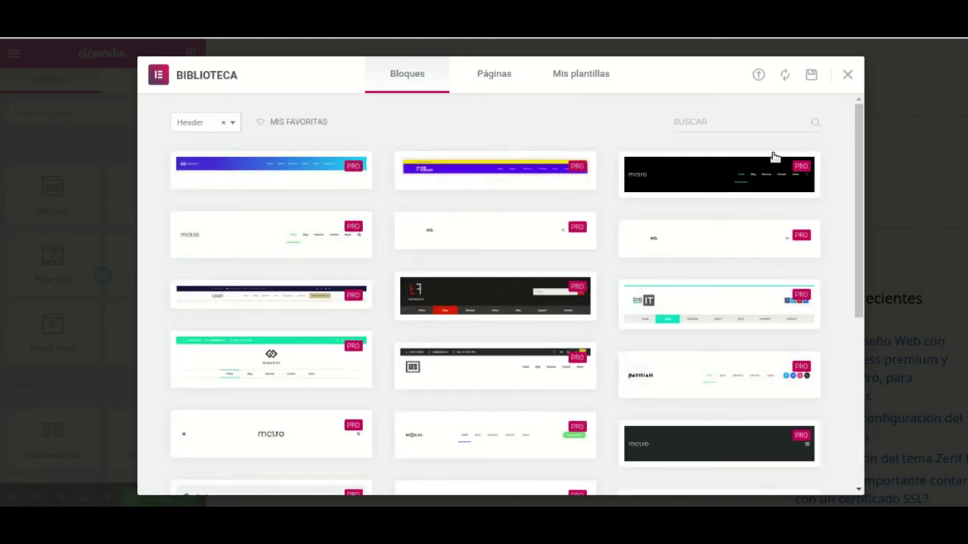
Step: Dismiss the template library, add a section with two equal columns, and turn on Extender la sección for it
left_click(848, 75)
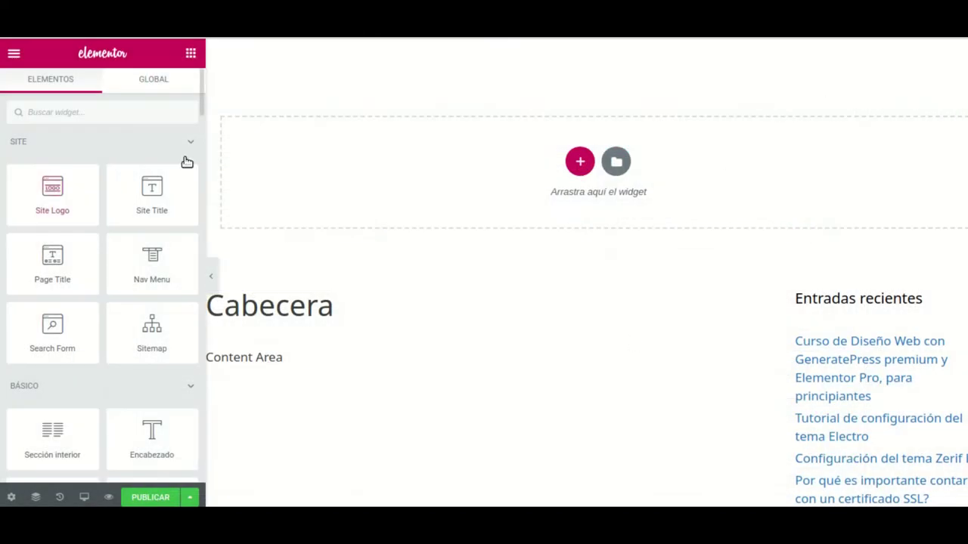
left_click(578, 162)
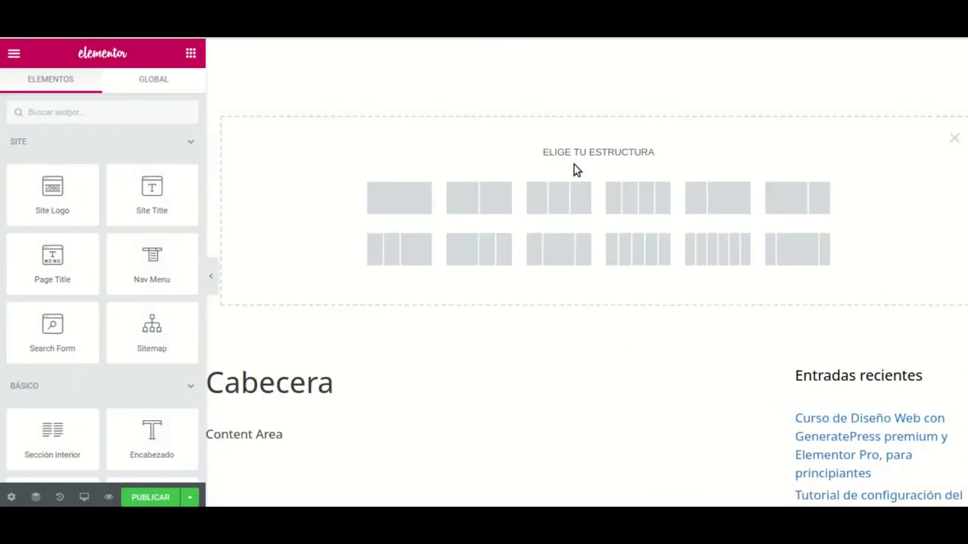
left_click(473, 204)
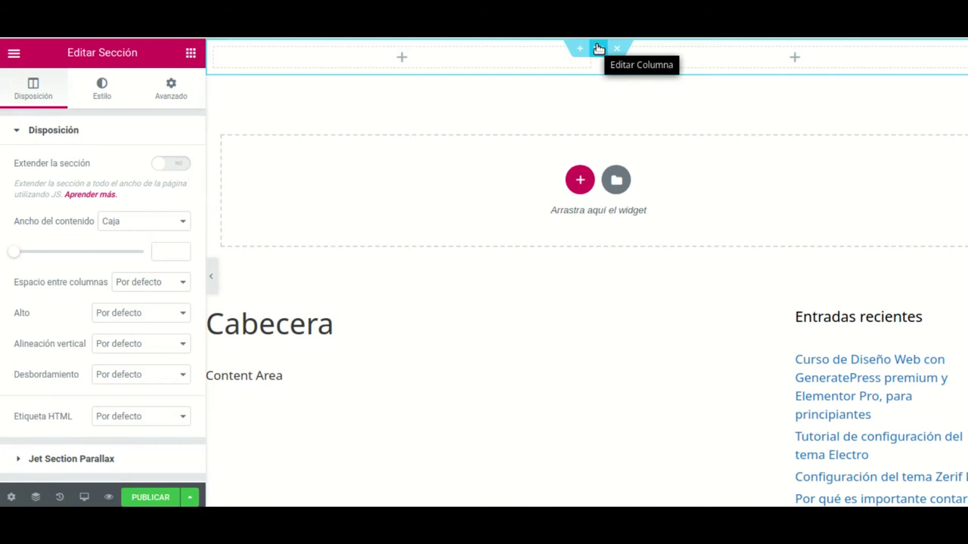
left_click(181, 167)
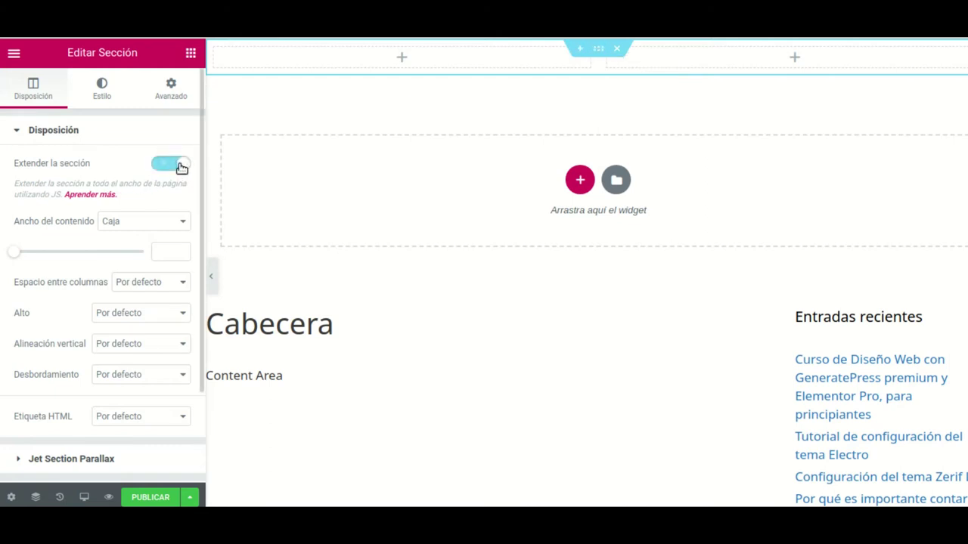
Step: Set the first column's width to 40 % and check the second column's layout settings
mouse_move(396, 53)
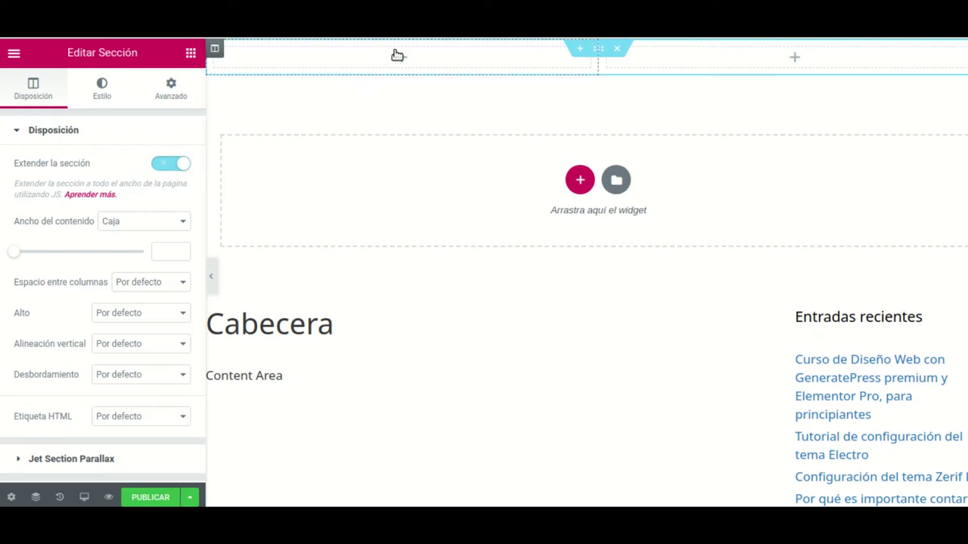
left_click(216, 50)
left_click(167, 168)
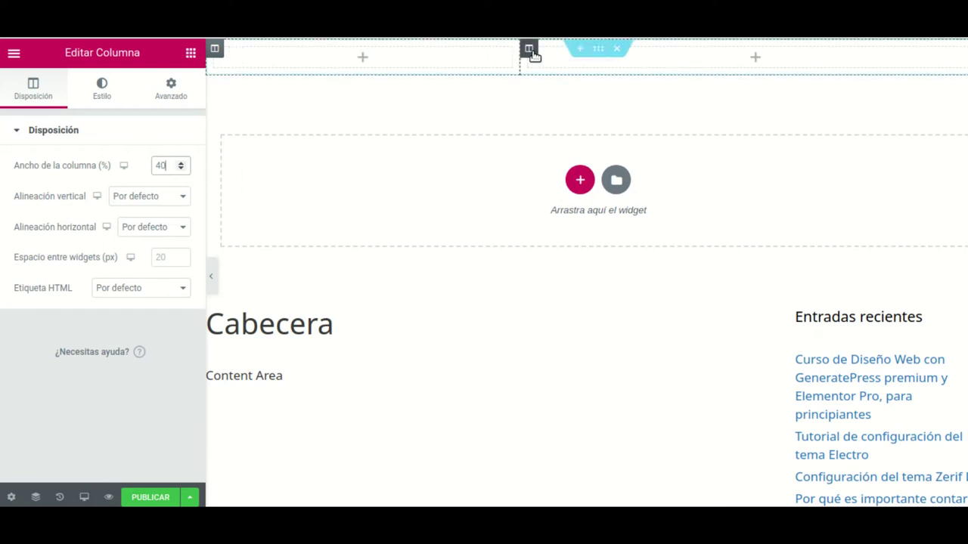
left_click(530, 49)
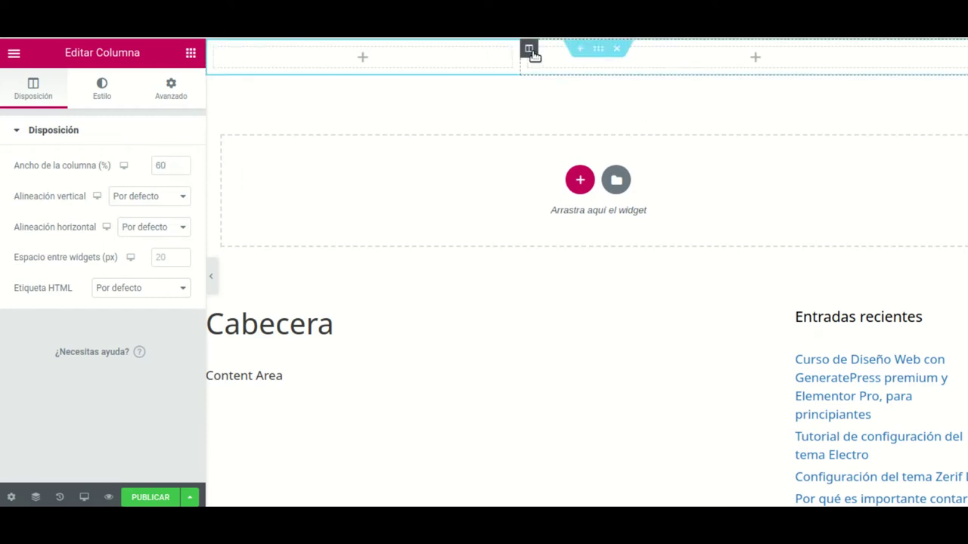
Step: Add a Site Logo widget to the first column and align it to the centre
left_click(362, 58)
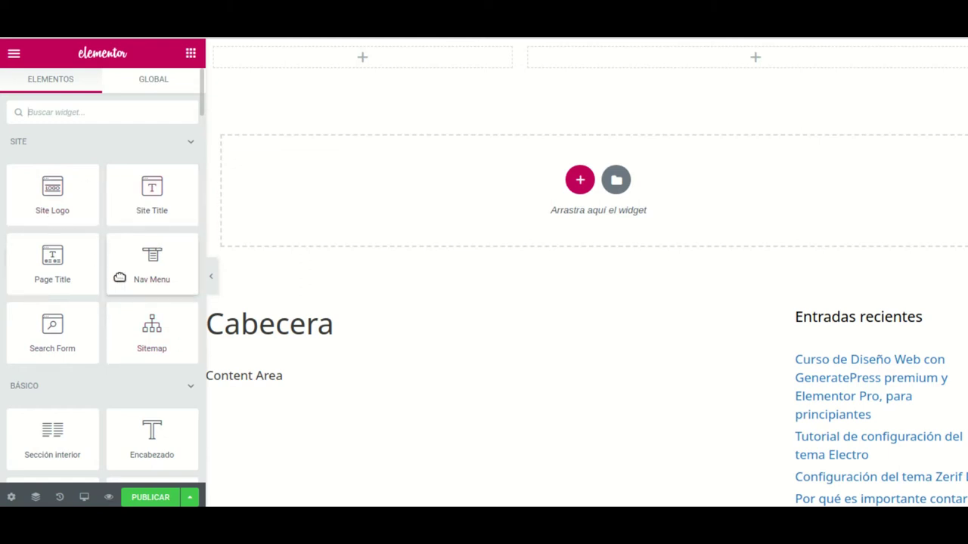
left_click_drag(54, 190, 365, 58)
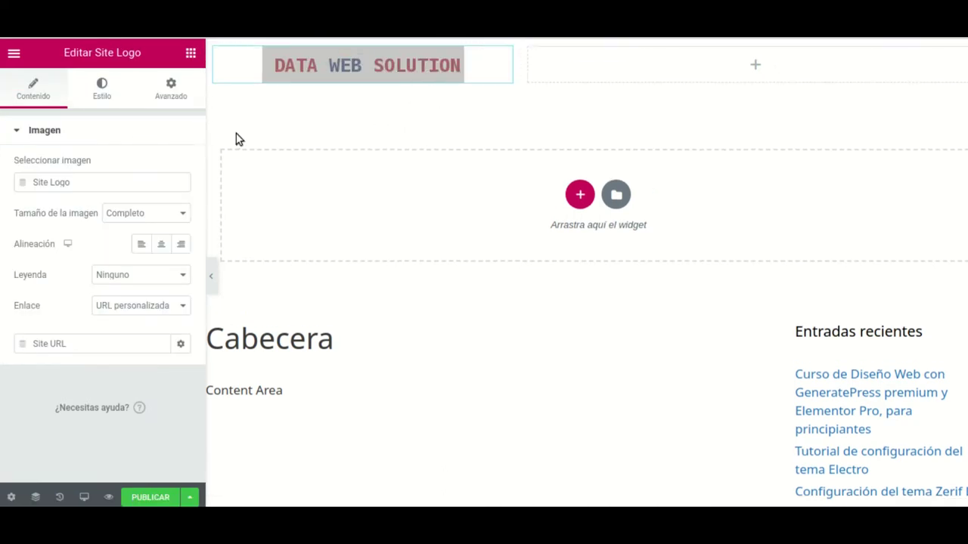
left_click(118, 136)
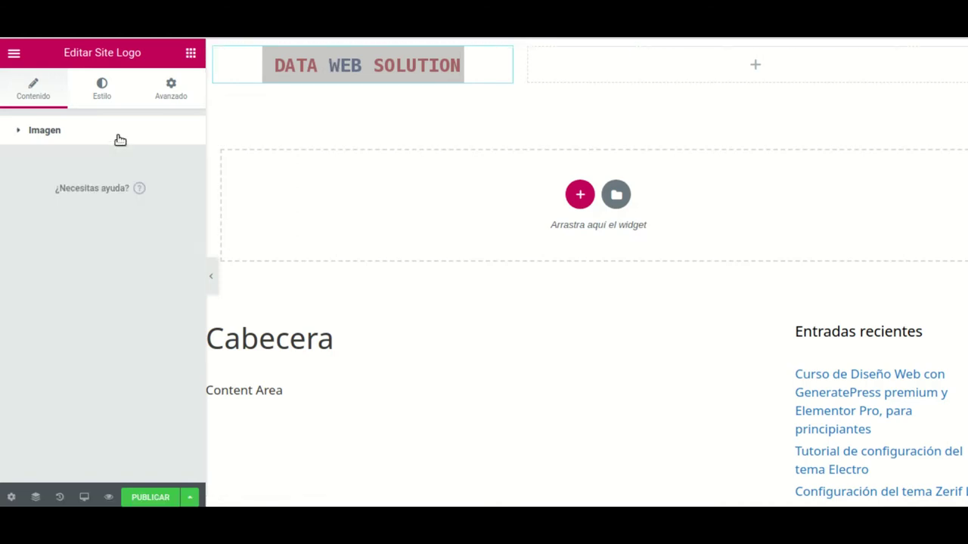
left_click(59, 139)
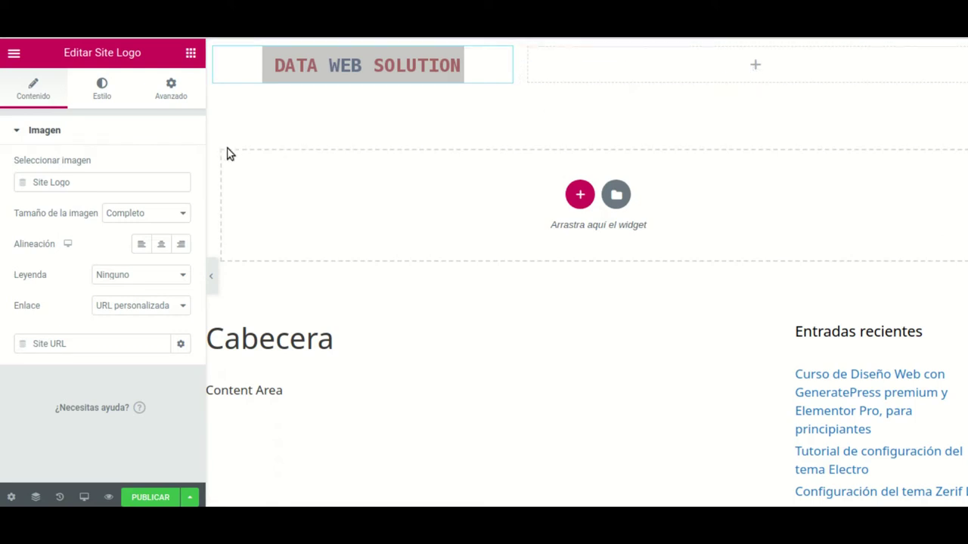
left_click(143, 244)
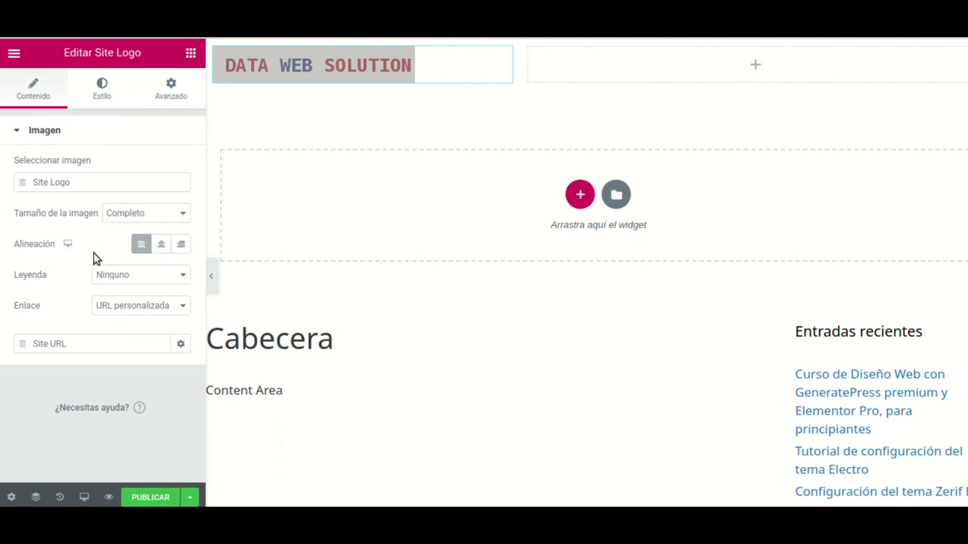
left_click(182, 245)
left_click(162, 246)
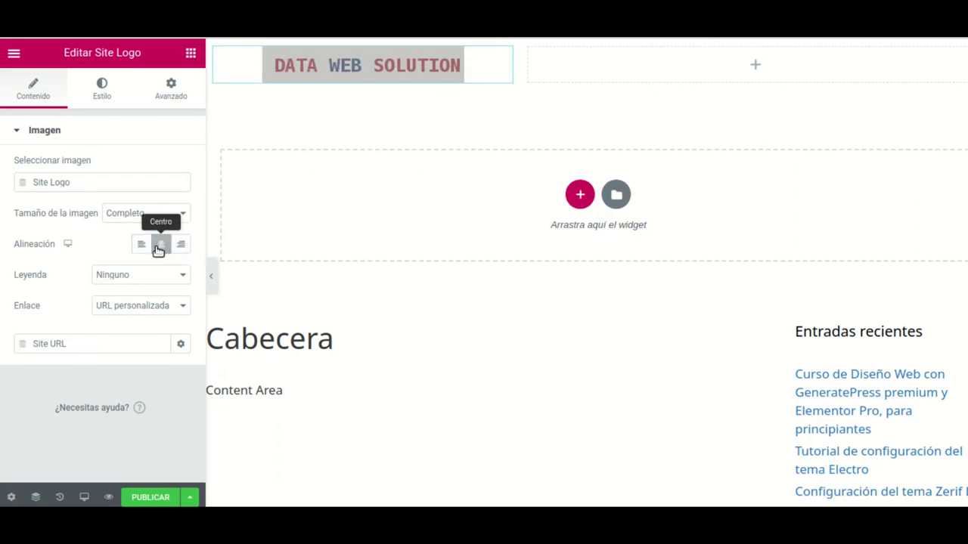
Step: Set the site logo's image width to 60 % and its opacity to 1
left_click(102, 97)
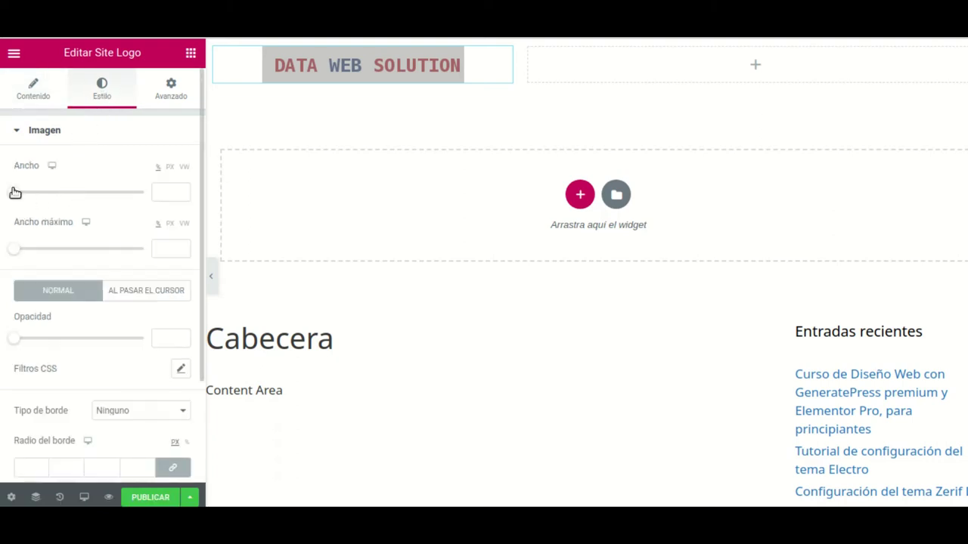
left_click_drag(21, 194, 74, 189)
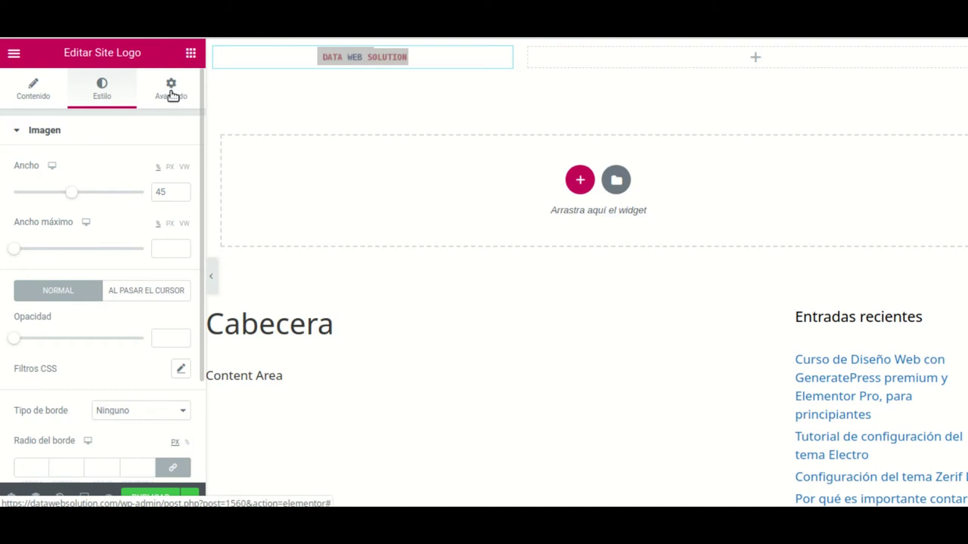
scroll(93, 347, "down", 1)
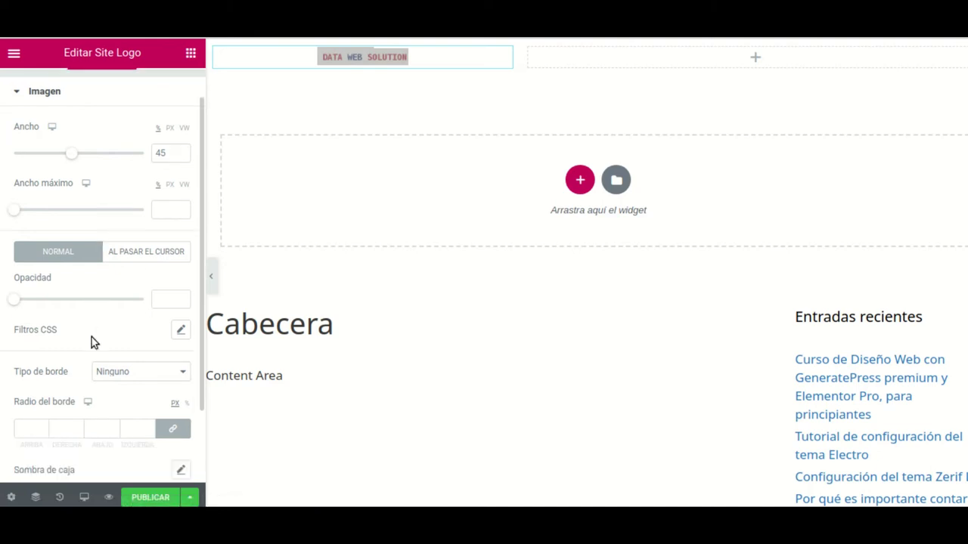
left_click_drag(19, 302, 154, 302)
left_click_drag(71, 157, 96, 158)
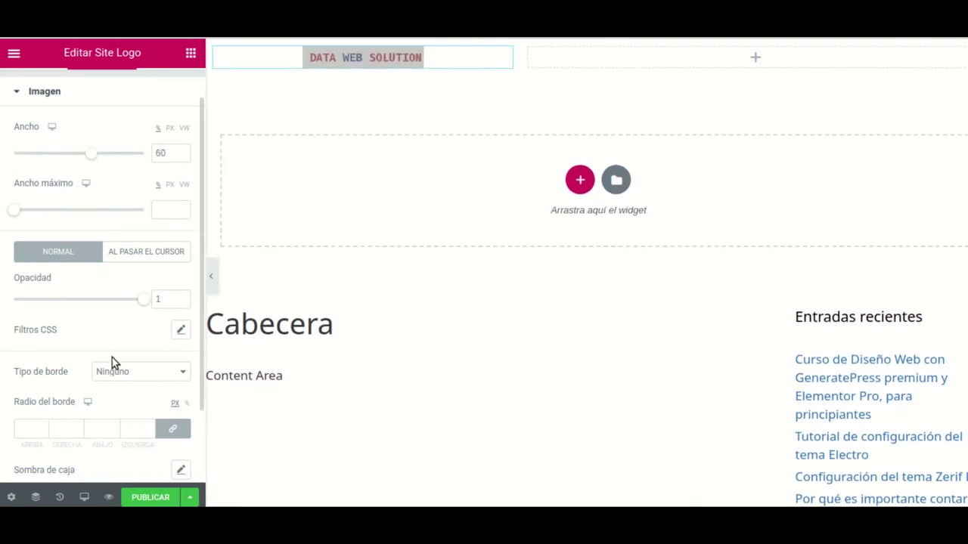
scroll(114, 362, "down", 1)
scroll(113, 368, "down", 1)
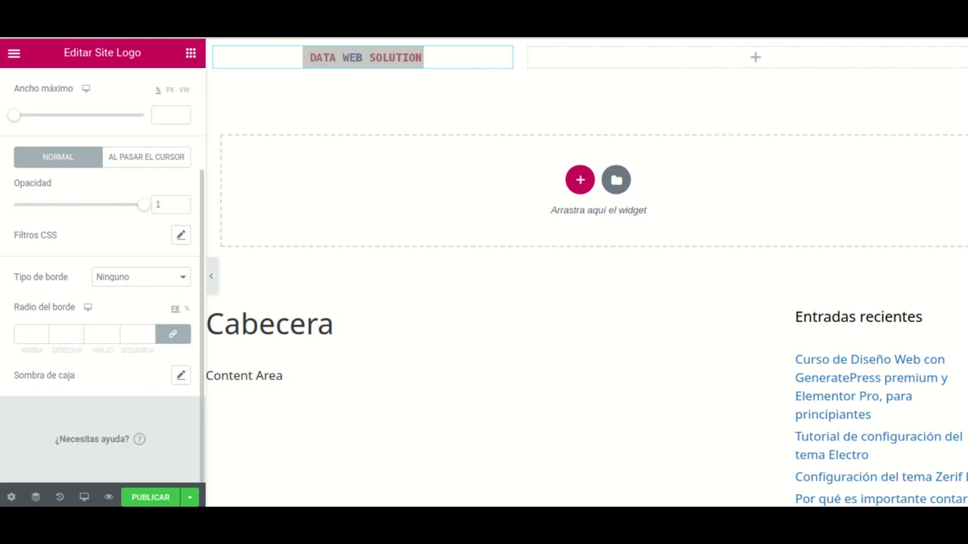
scroll(143, 365, "up", 2)
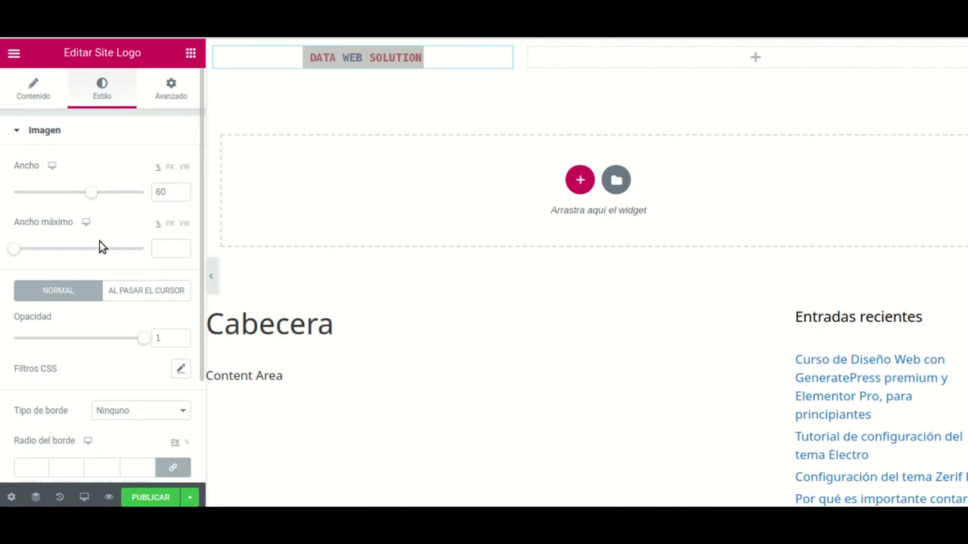
Step: Set the site logo's Sticky motion effect to Top and test it by scrolling through the page preview
left_click(172, 88)
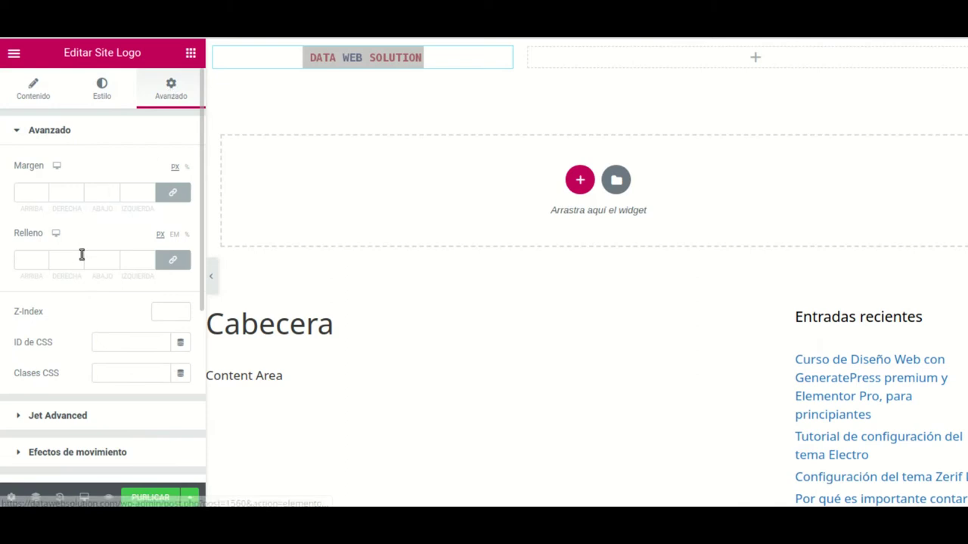
scroll(97, 348, "down", 5)
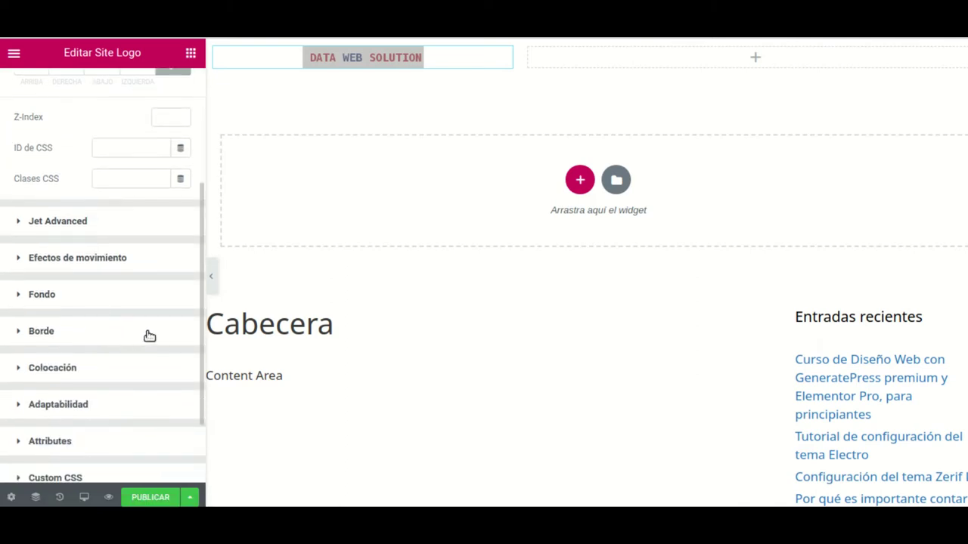
left_click(58, 260)
scroll(124, 325, "down", 1)
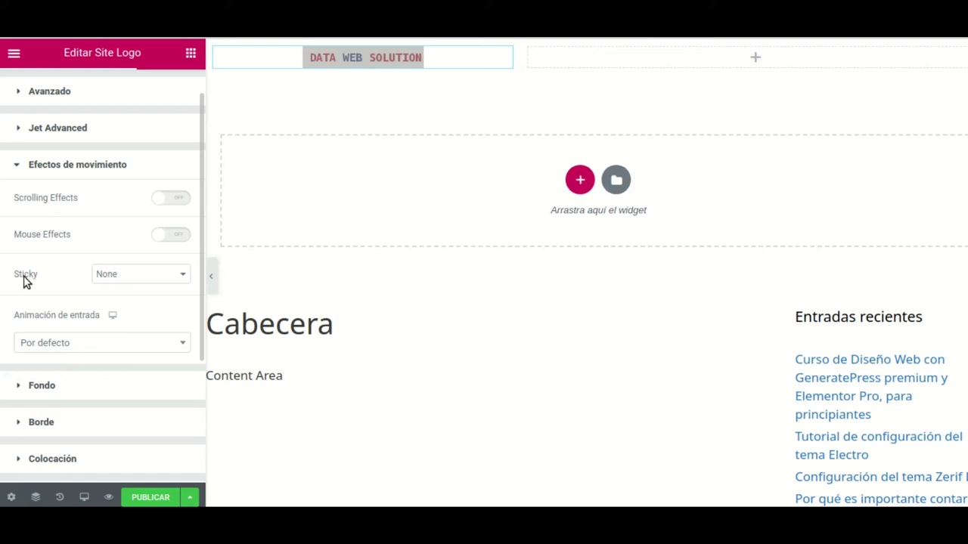
left_click(180, 277)
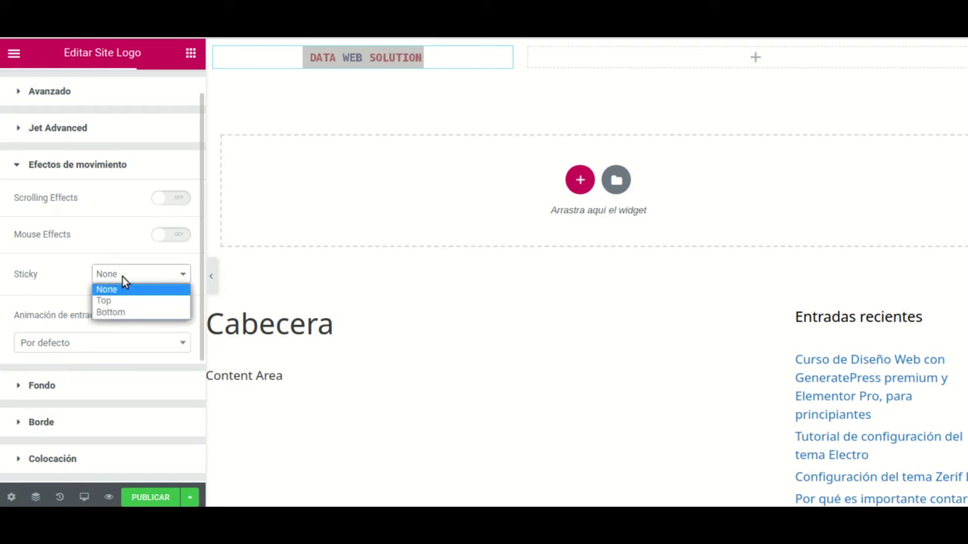
left_click(104, 302)
scroll(374, 203, "down", 5)
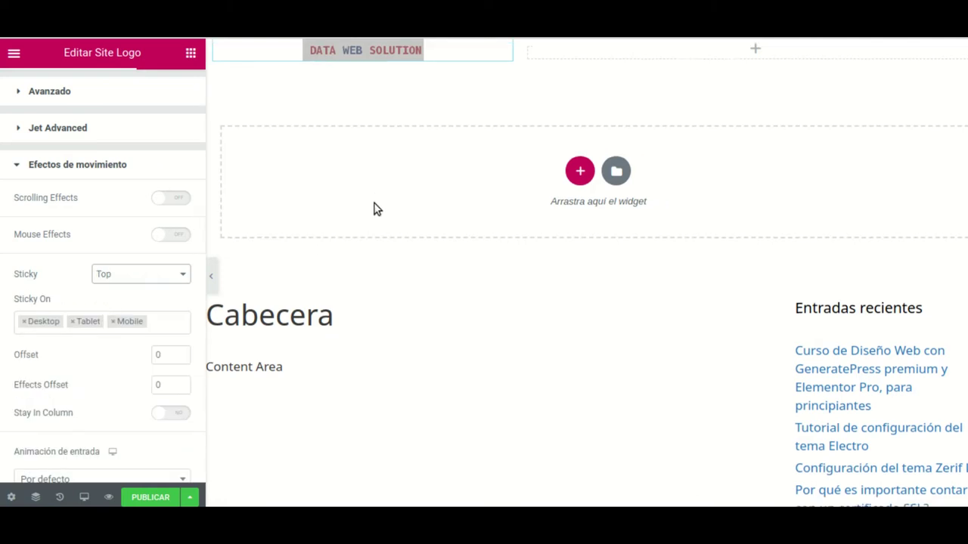
scroll(484, 170, "down", 2)
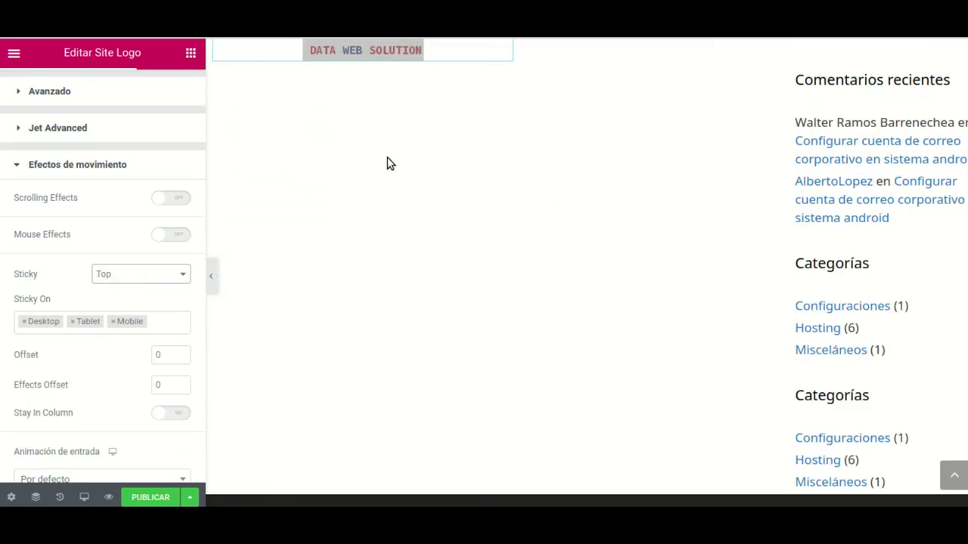
scroll(437, 175, "down", 1)
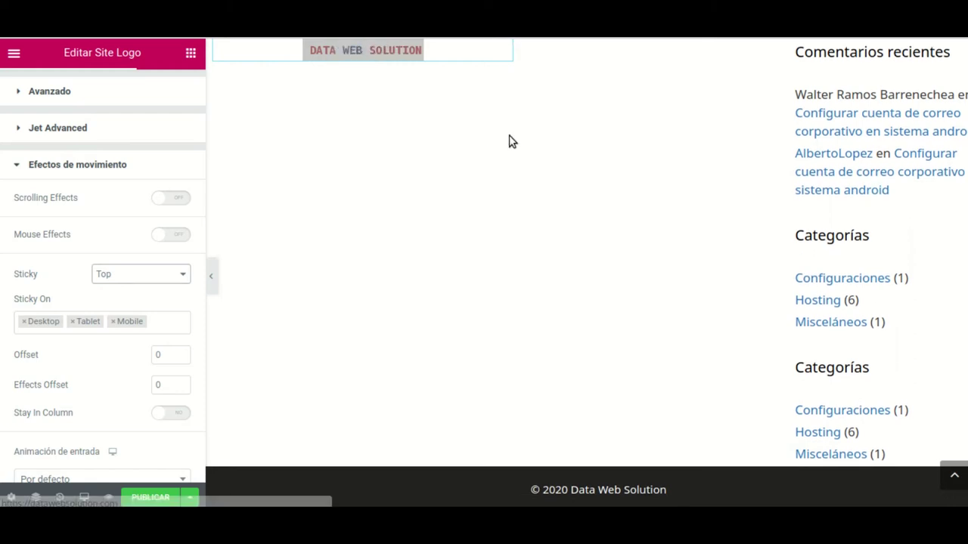
scroll(508, 140, "up", 5)
scroll(445, 141, "down", 5)
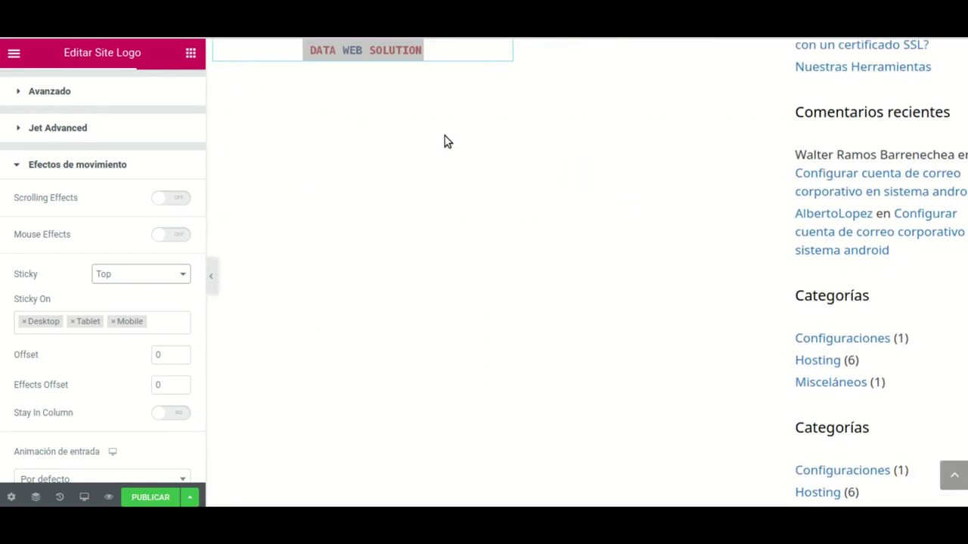
scroll(445, 142, "up", 5)
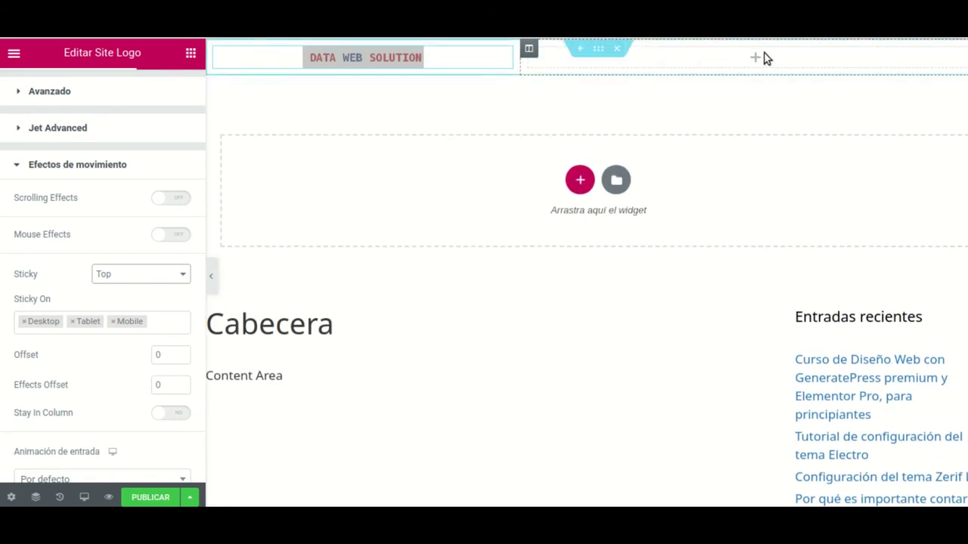
Step: Add a Nav Menu widget to the second column, assign Menú principal to it, and align it to the centre
left_click(756, 58)
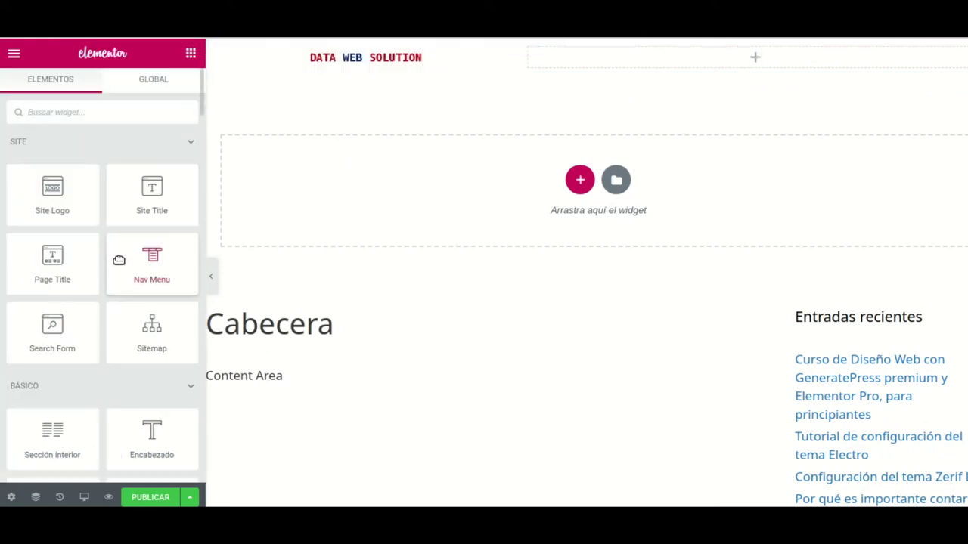
left_click_drag(158, 256, 759, 68)
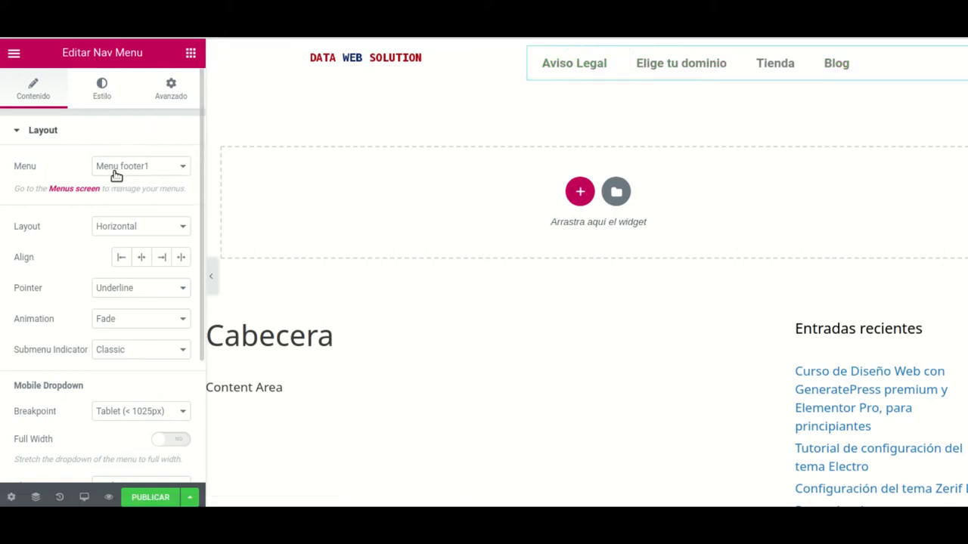
left_click(171, 168)
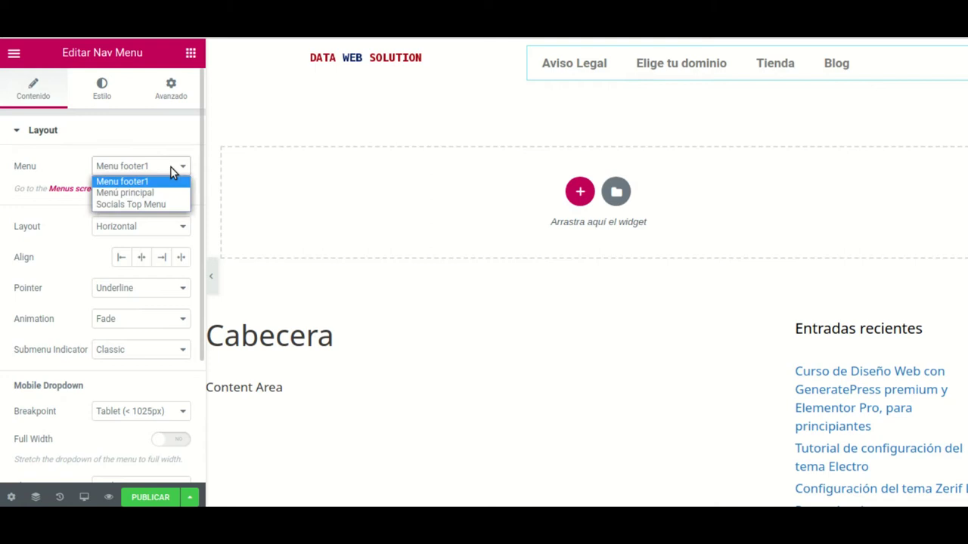
left_click(140, 192)
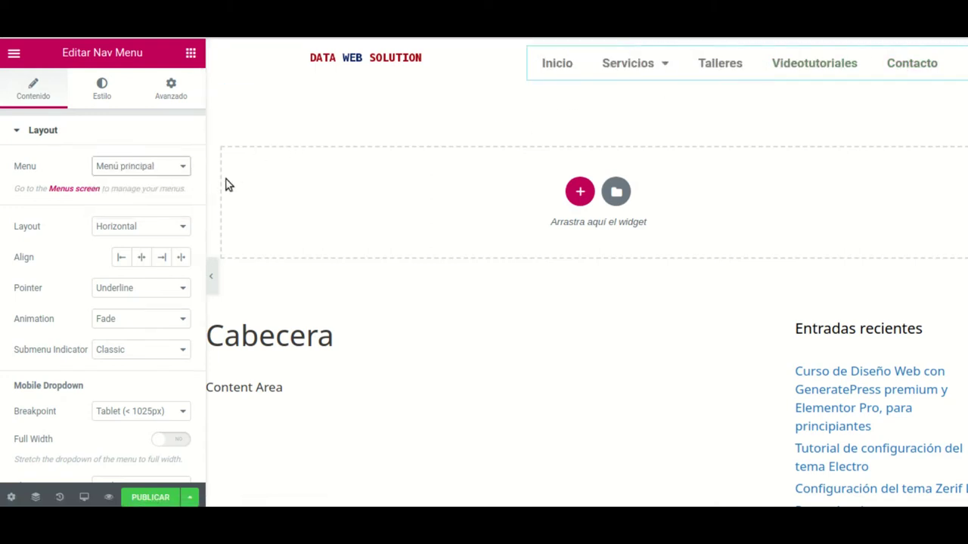
left_click(143, 258)
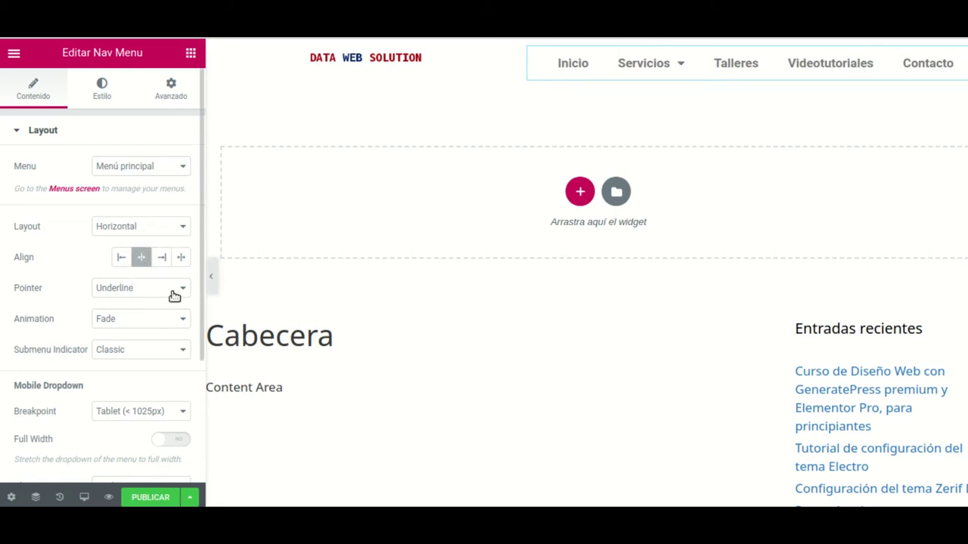
Step: Preview the Servicios submenu and set the navigation menu's Pointer to None
mouse_move(652, 72)
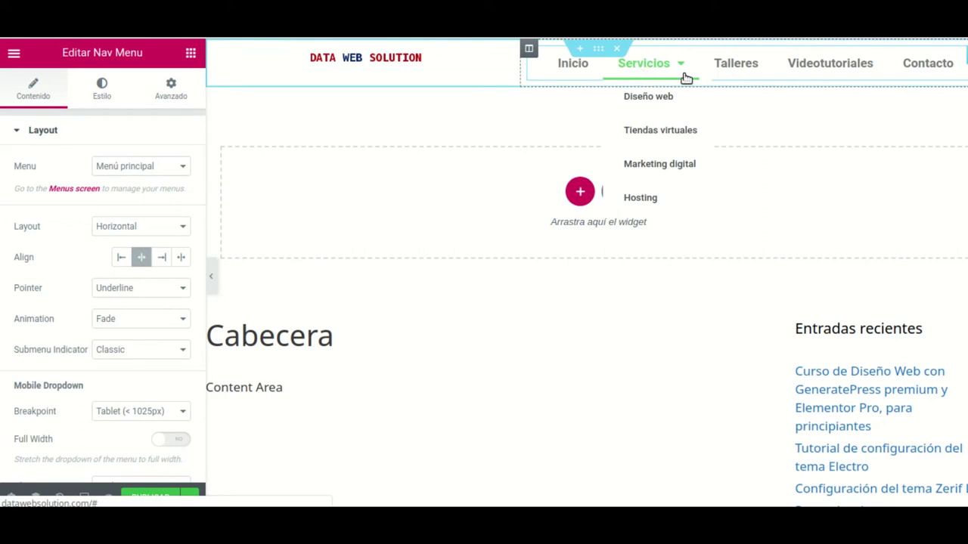
left_click(180, 291)
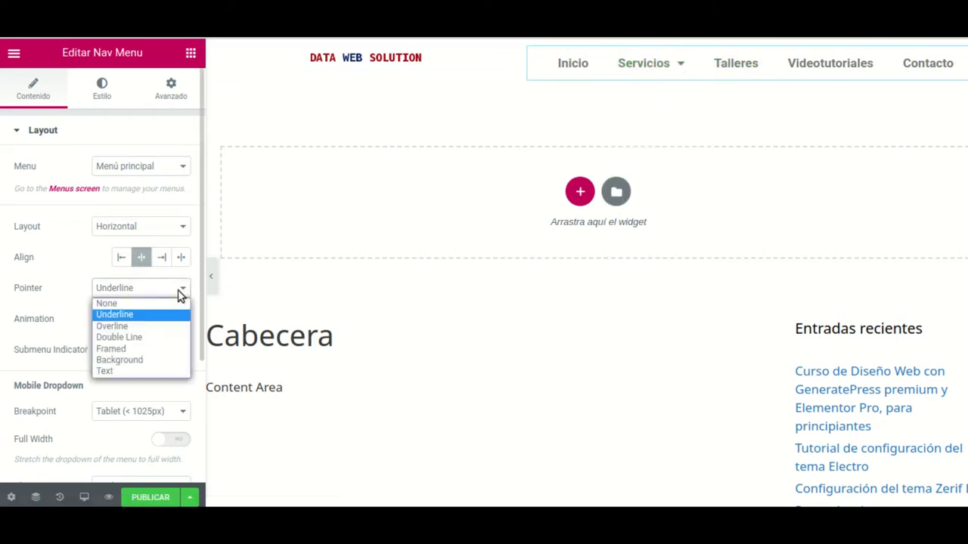
left_click(113, 303)
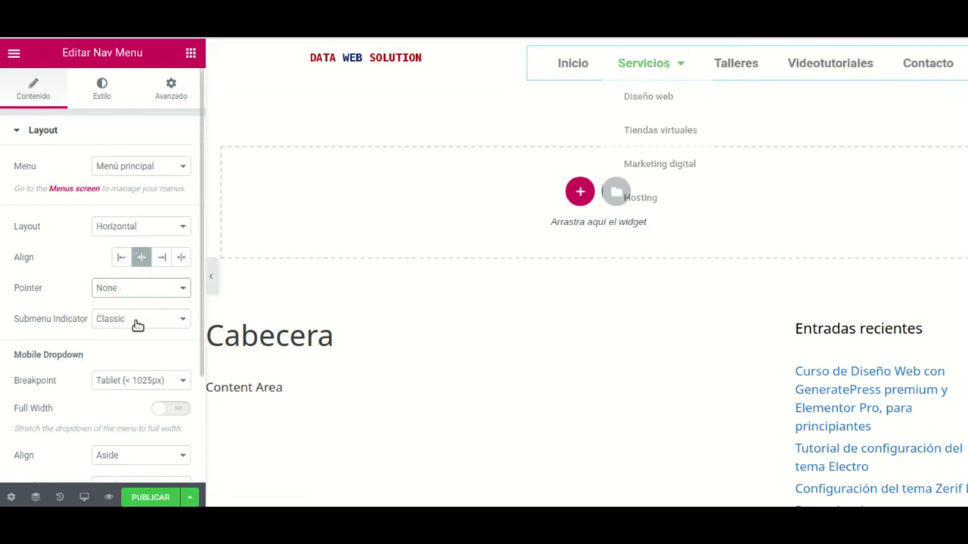
Step: Try the Full Width option for the menu's mobile dropdown and switch it back off
scroll(138, 325, "down", 1)
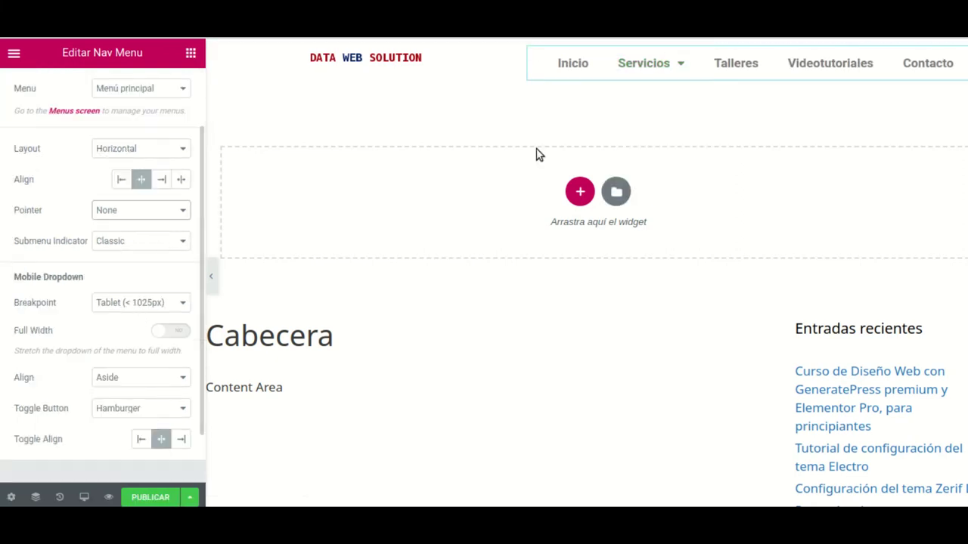
scroll(144, 274, "down", 1)
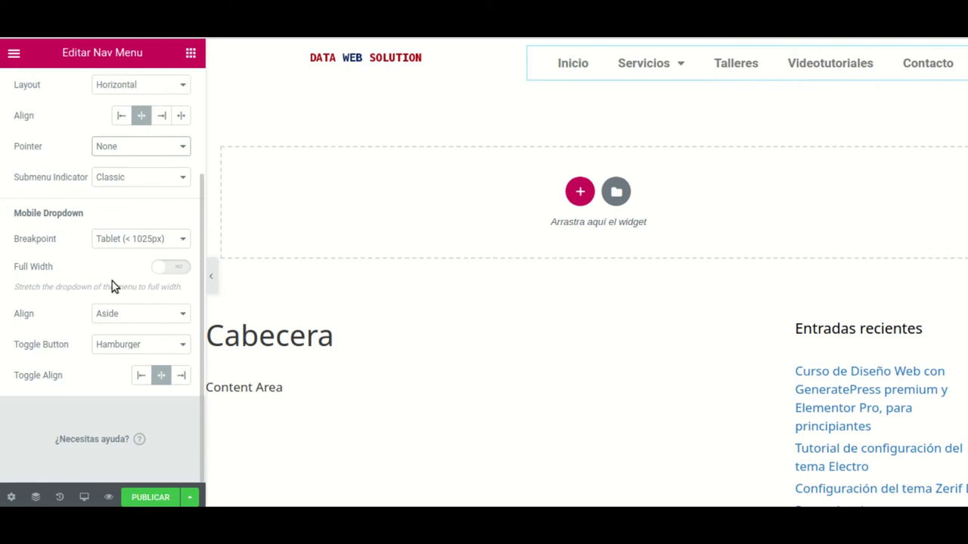
left_click(177, 267)
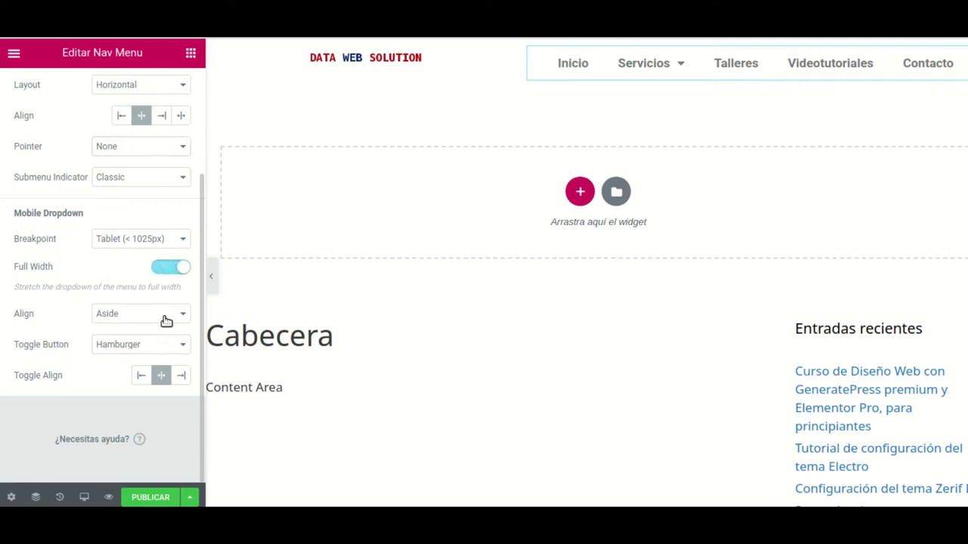
left_click(159, 269)
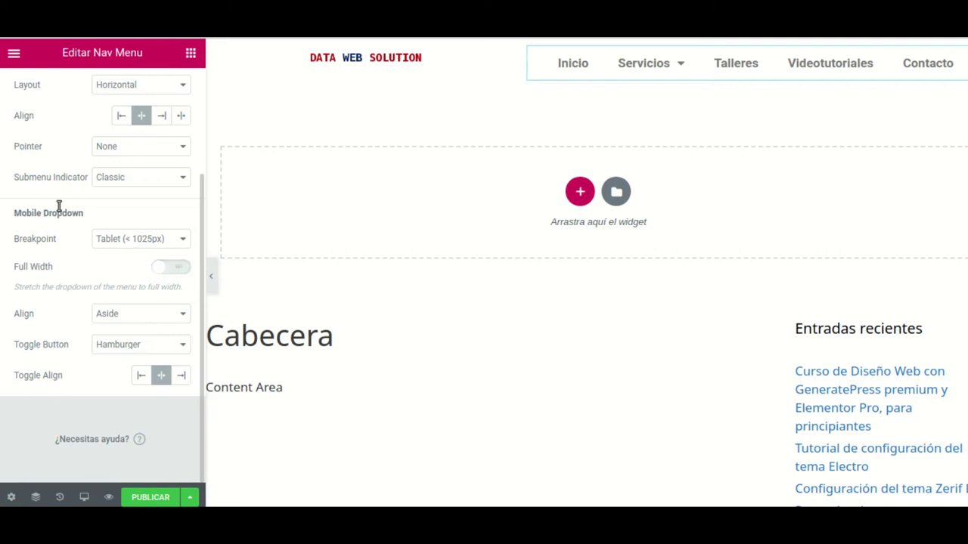
scroll(109, 294, "up", 3)
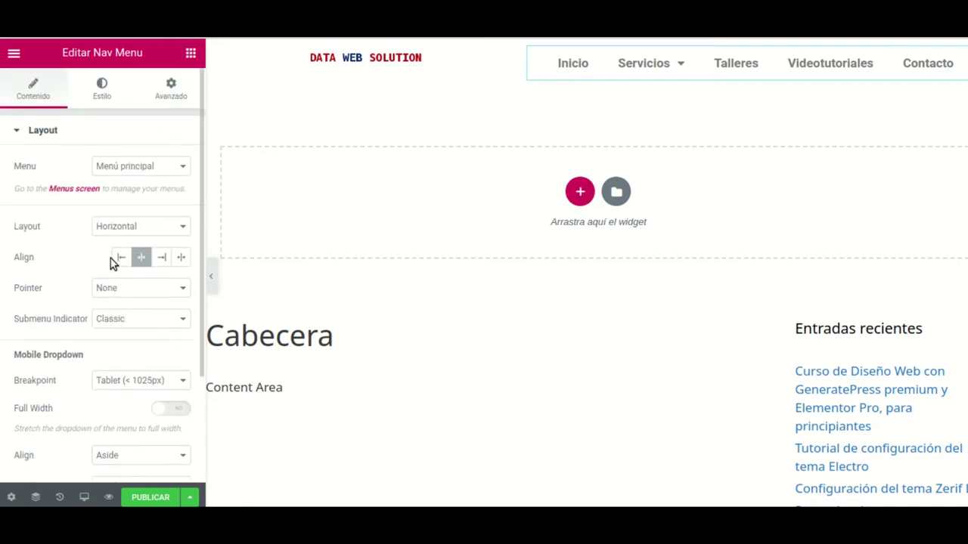
Step: Set the main menu's normal text color to black (#000000)
left_click(105, 94)
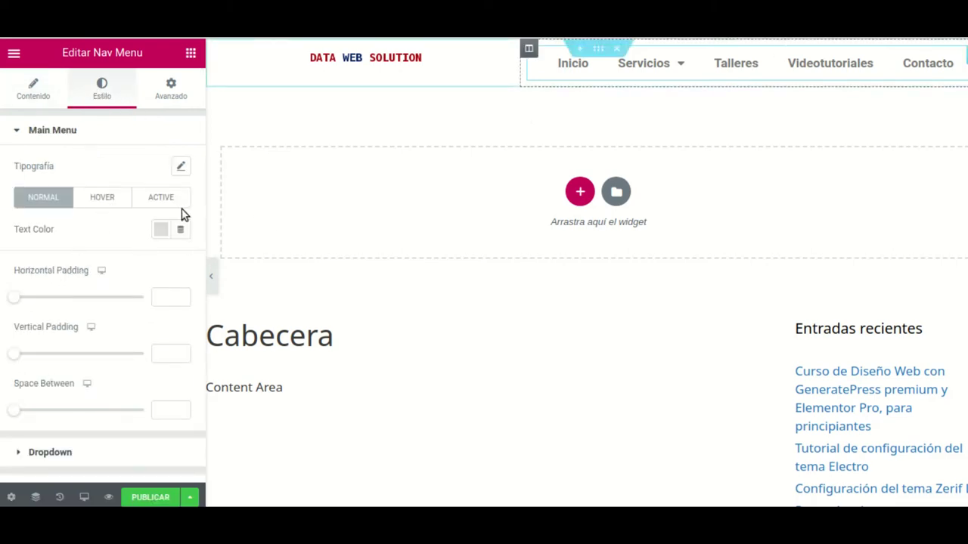
left_click(162, 229)
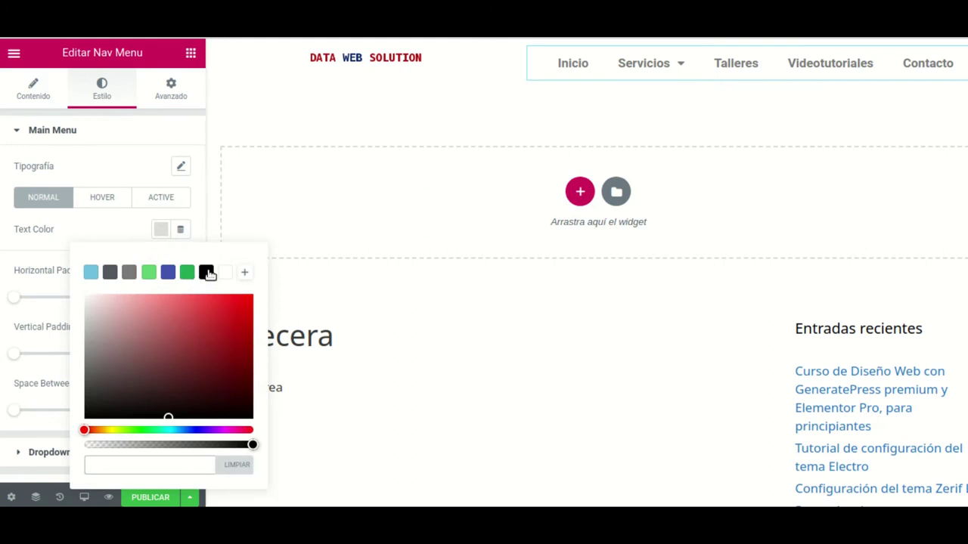
left_click(206, 272)
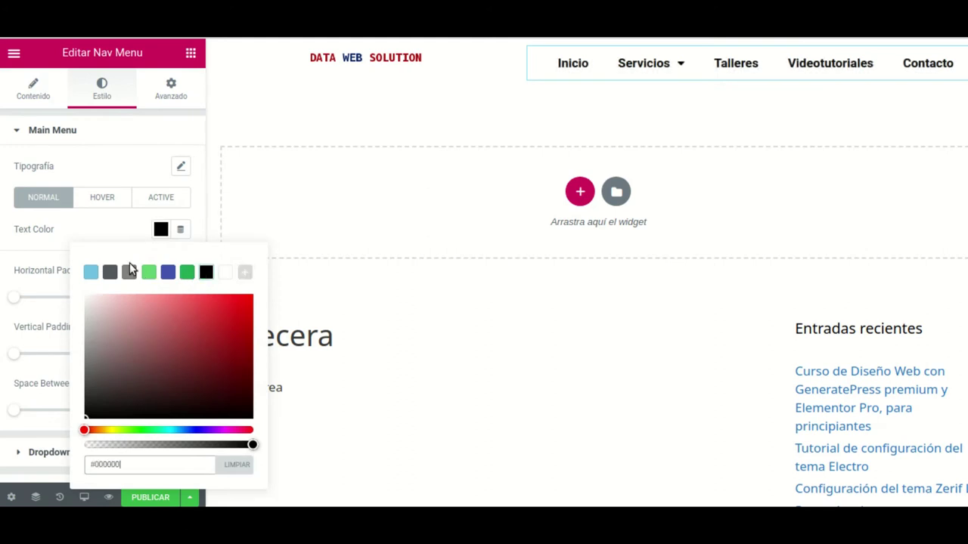
left_click(85, 225)
Step: Set the main menu typography to the Roboto font family at a size of 17 px
scroll(79, 298, "down", 2)
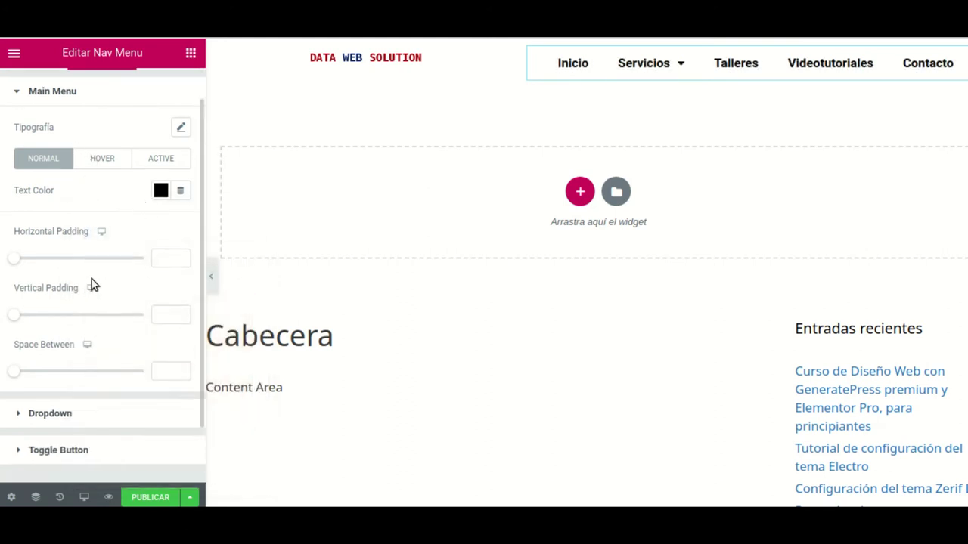
scroll(105, 248, "up", 2)
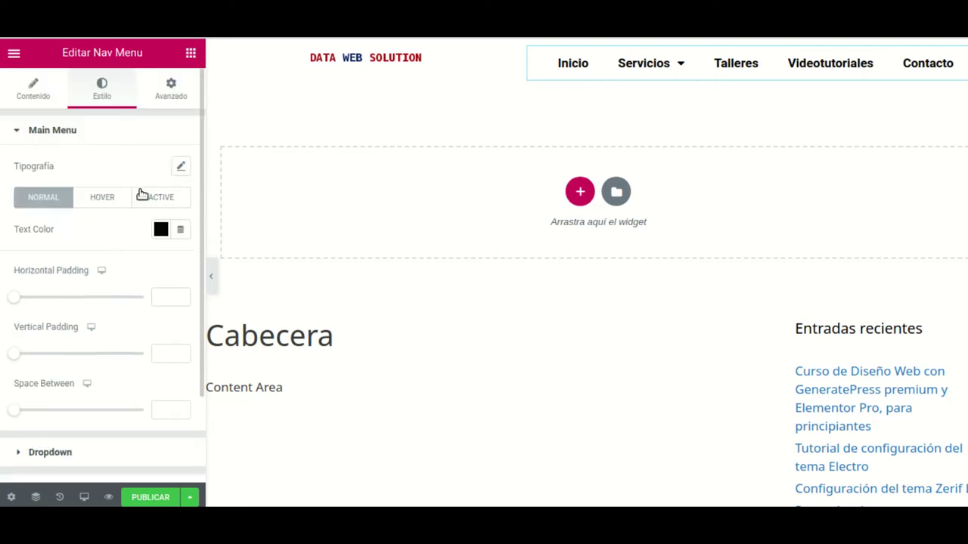
left_click(182, 168)
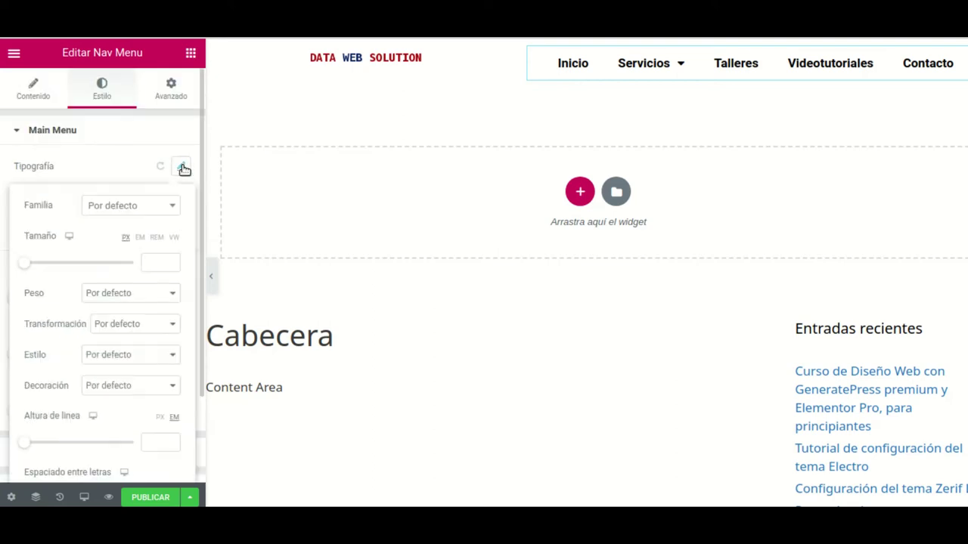
left_click(170, 207)
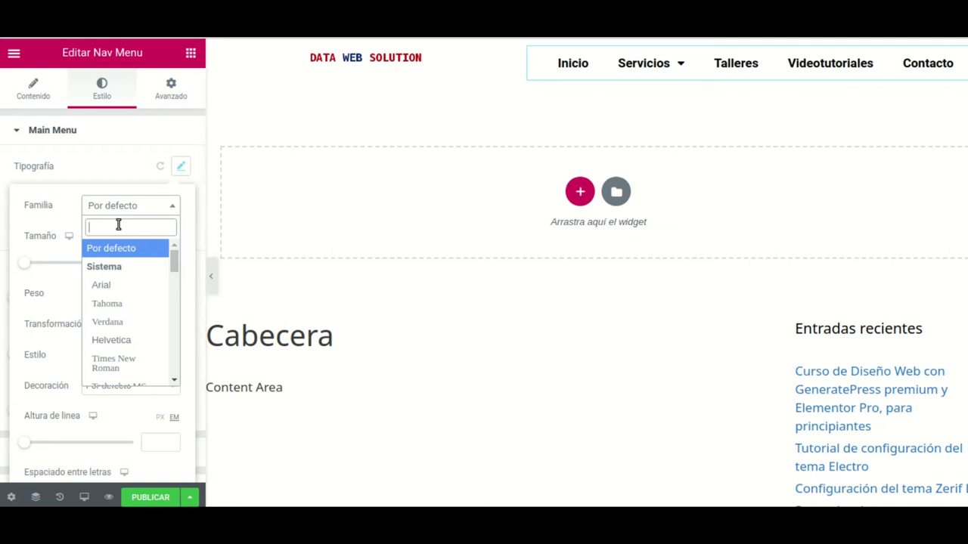
type("robo")
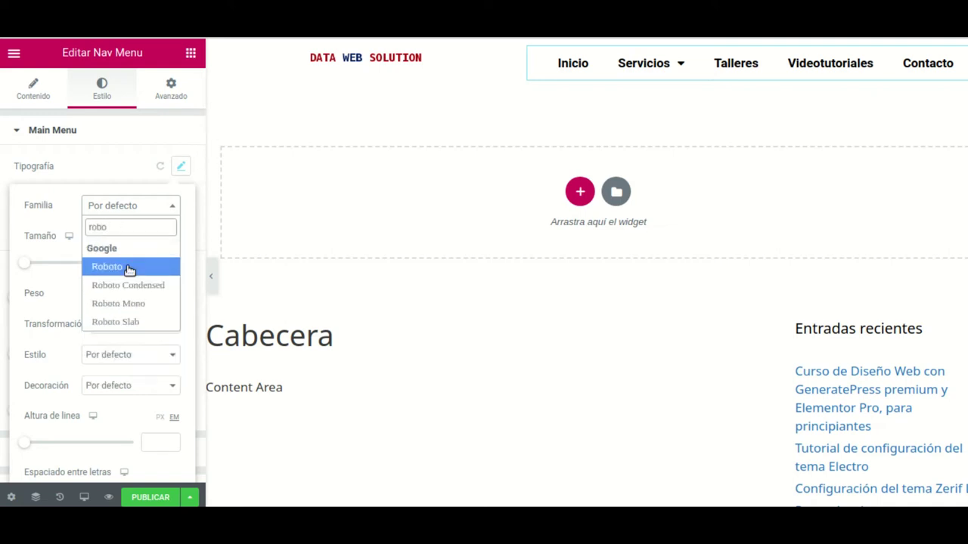
left_click(129, 268)
mouse_move(33, 264)
left_mouse_down()
mouse_move(50, 261)
mouse_move(32, 262)
left_mouse_up()
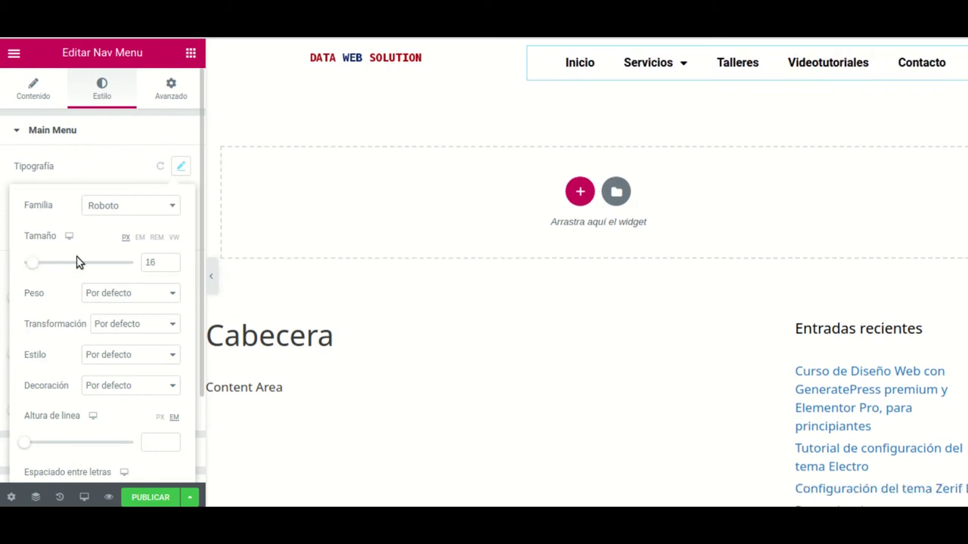
left_click(171, 260)
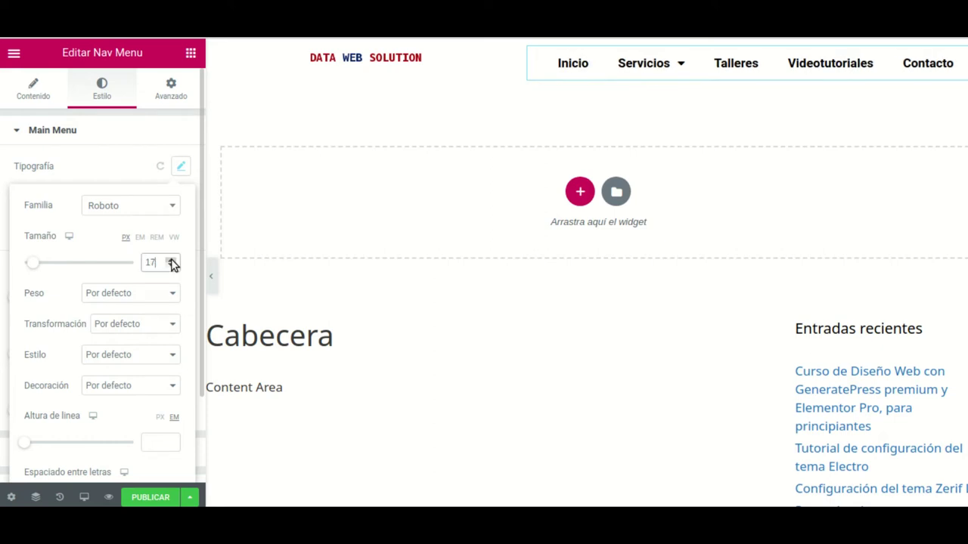
Step: Set the main menu's font weight to 400 and its text transformation to Mayúsculas
left_click(172, 298)
left_click(120, 341)
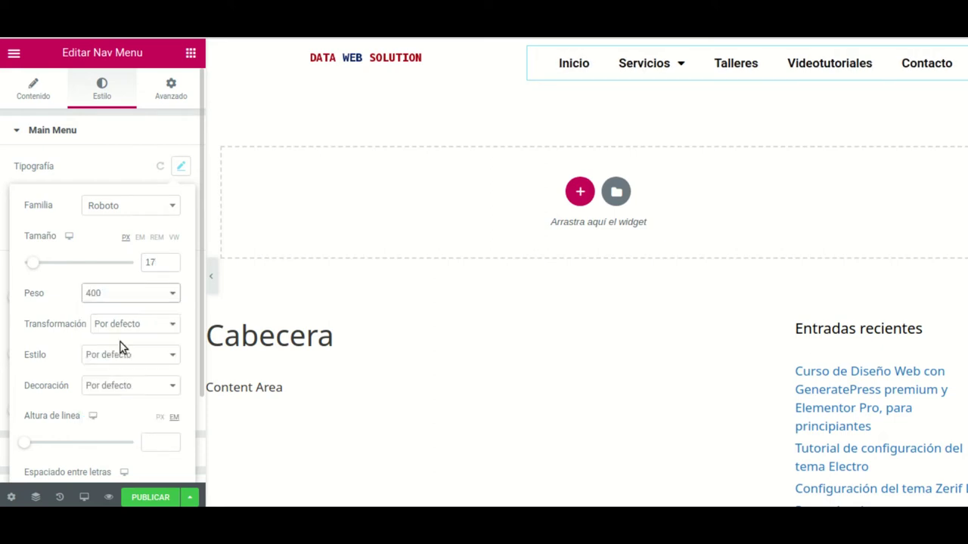
left_click(171, 354)
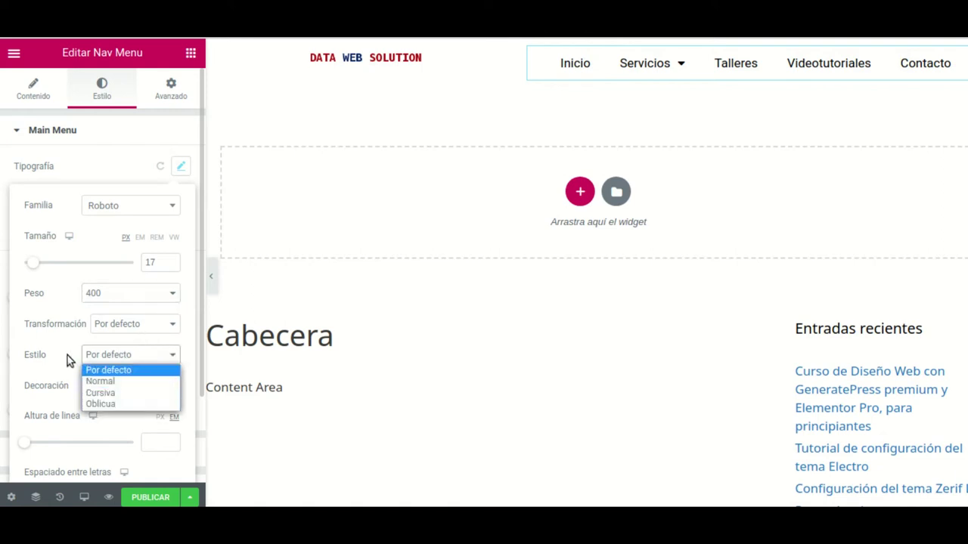
left_click(68, 355)
left_click(168, 325)
left_click(131, 350)
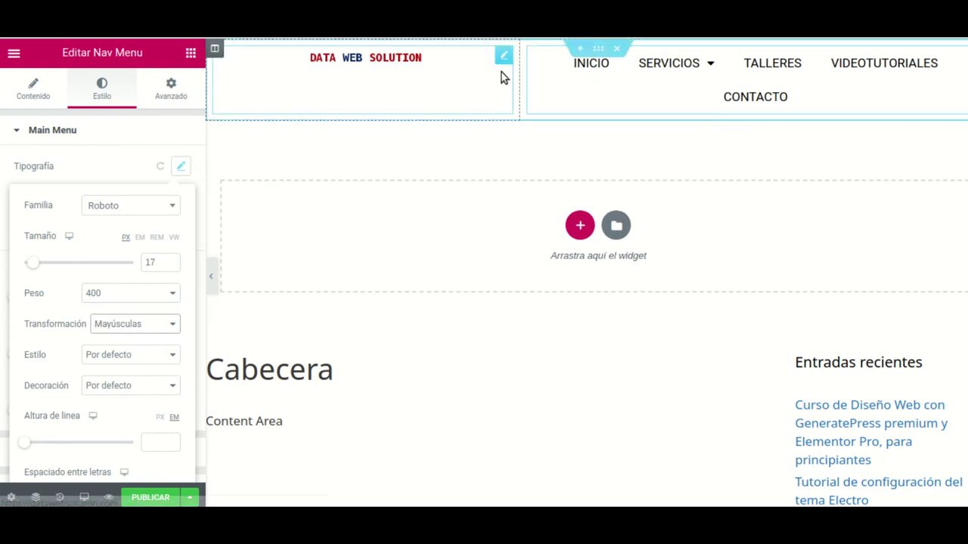
Step: Set the logo column's width to 30 % and check the Servicios submenu in the preview
left_click(215, 51)
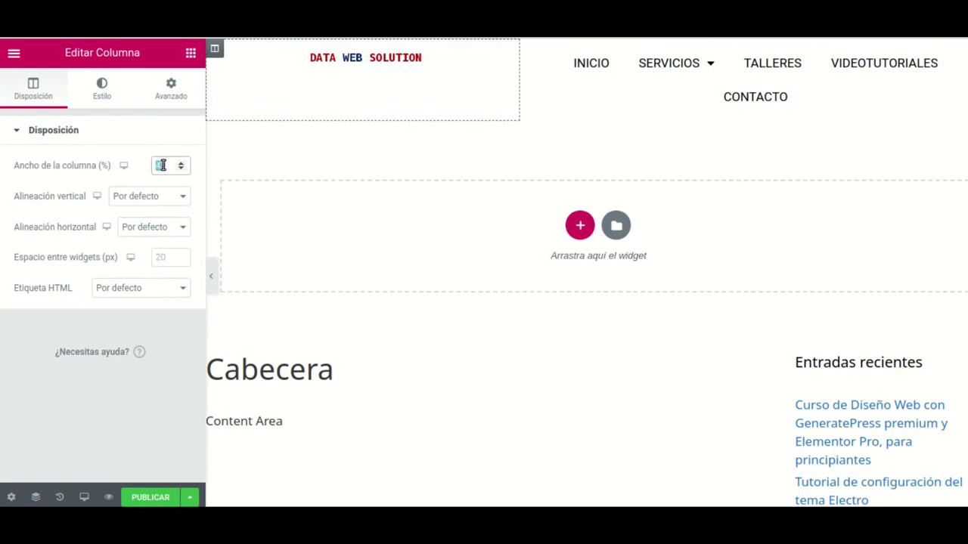
type("30")
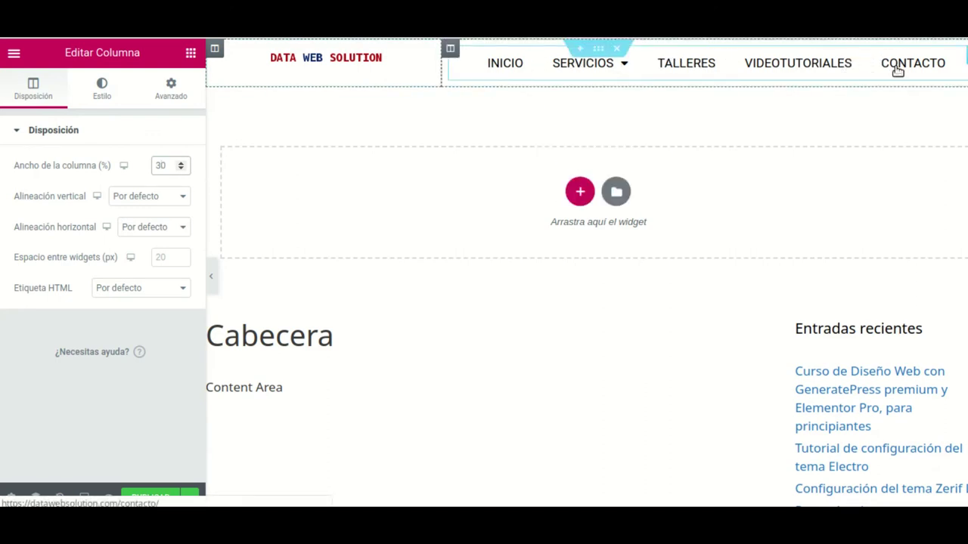
mouse_move(607, 70)
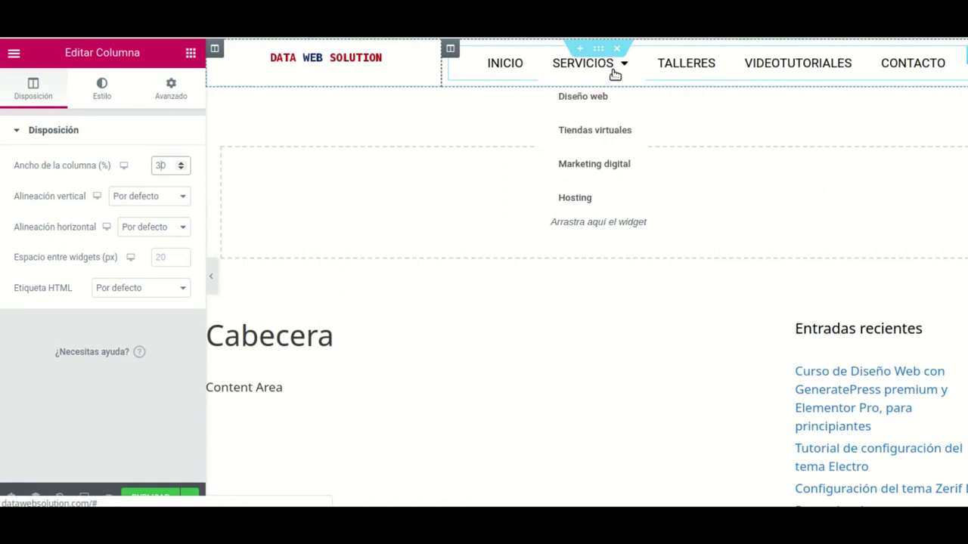
Step: Look over the logo column's style settings and the navigation menu's padding, spacing, dropdown and toggle button style options
left_click(106, 93)
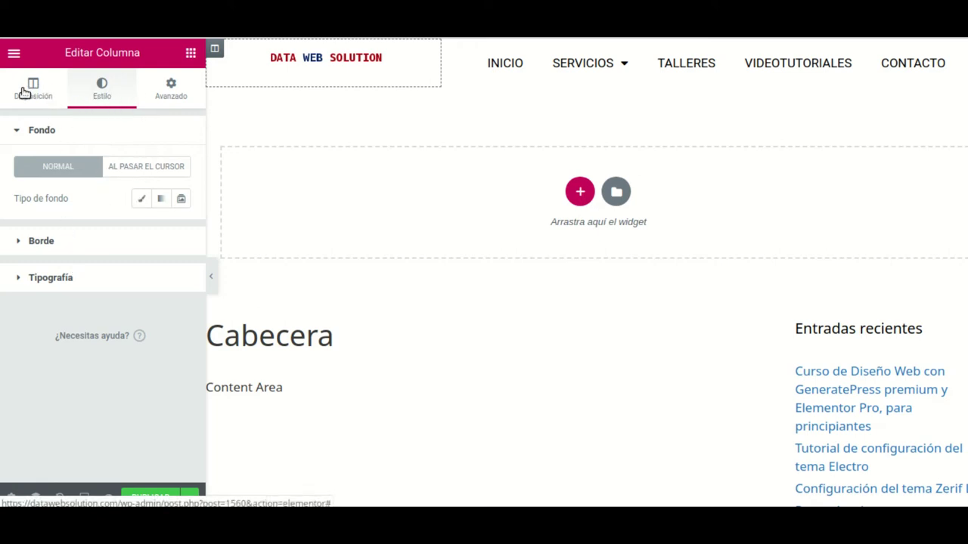
left_click(715, 60)
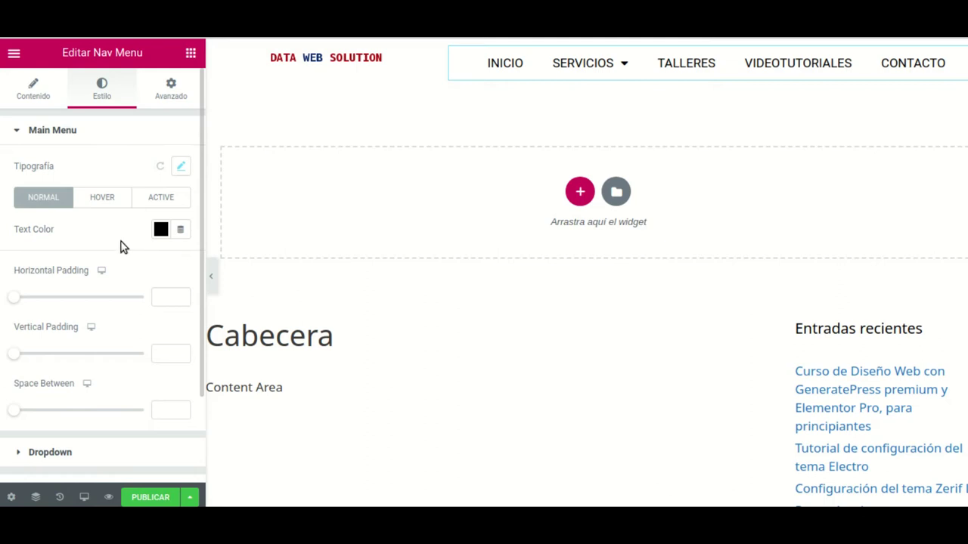
scroll(102, 258, "down", 1)
scroll(67, 286, "down", 2)
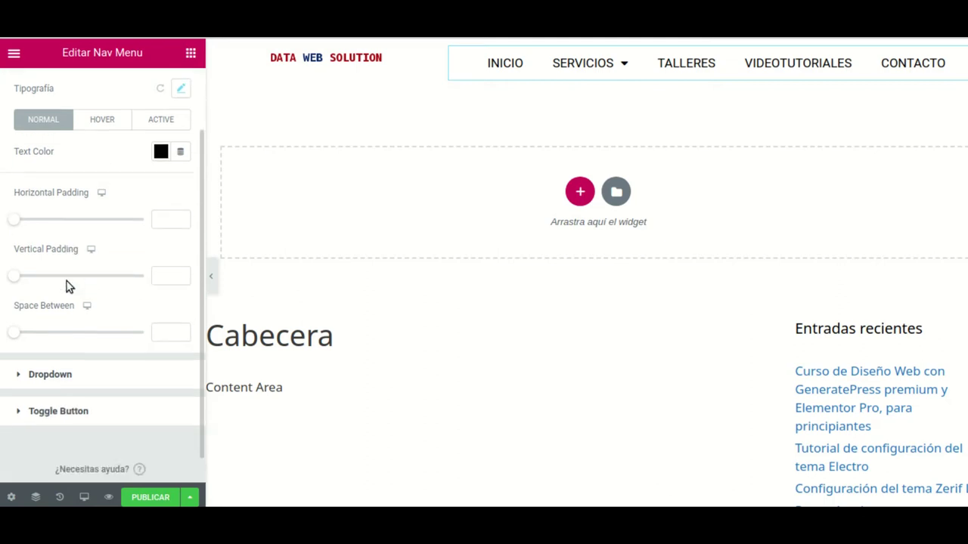
scroll(70, 282, "up", 3)
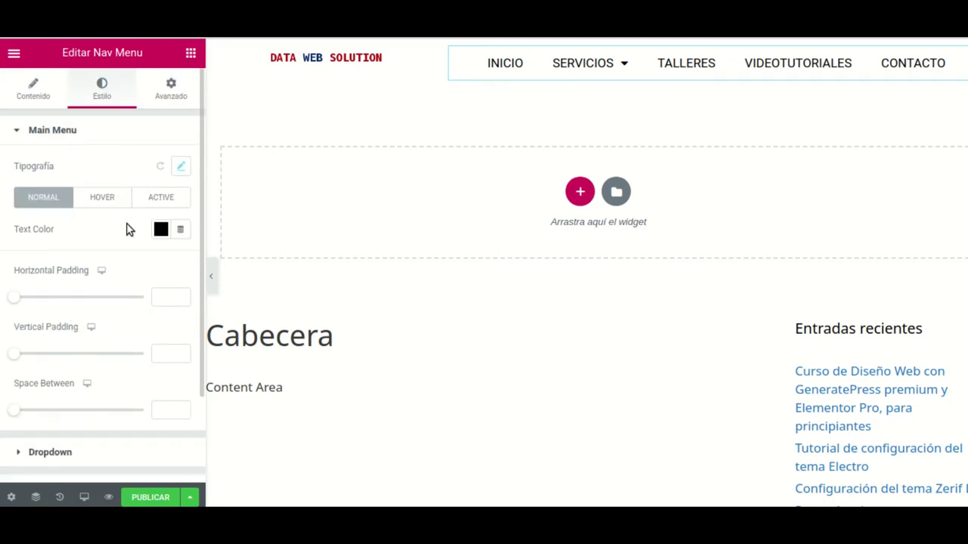
scroll(71, 337, "down", 3)
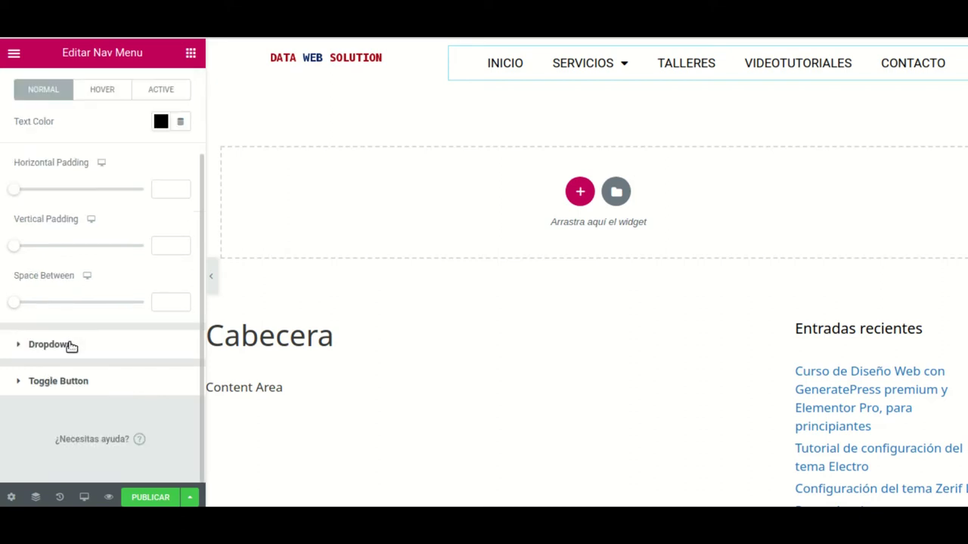
scroll(90, 359, "up", 1)
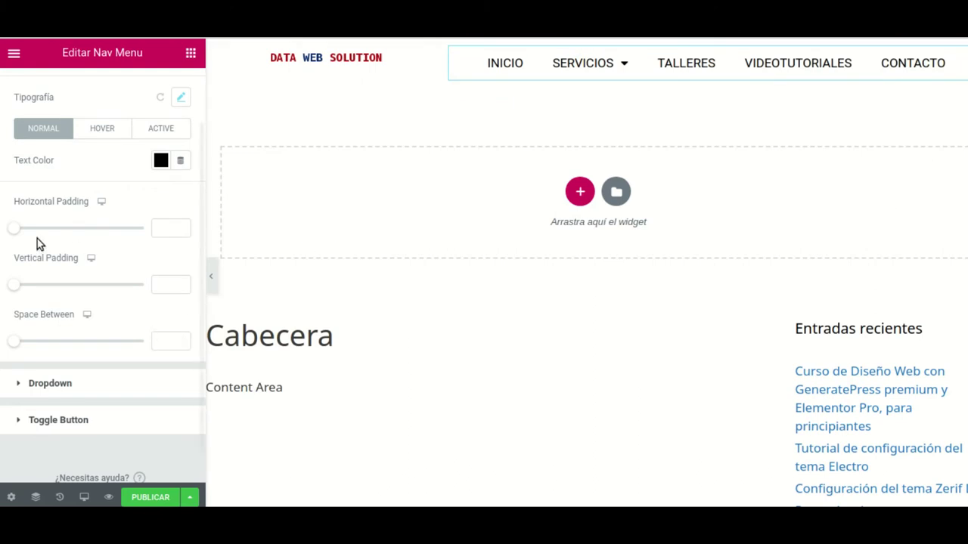
scroll(39, 243, "down", 1)
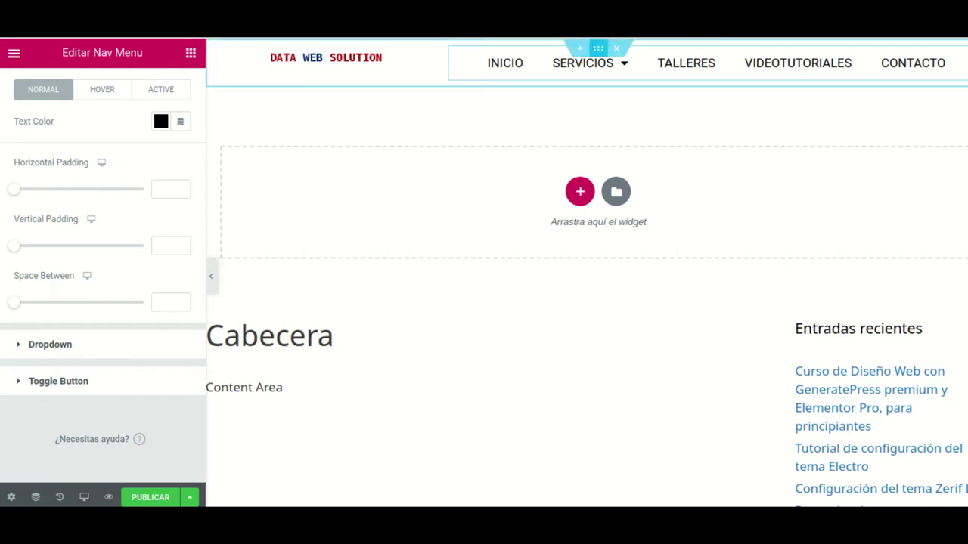
Step: Open the header section's layout settings and switch the preview to the Tableta responsive view
left_click(598, 48)
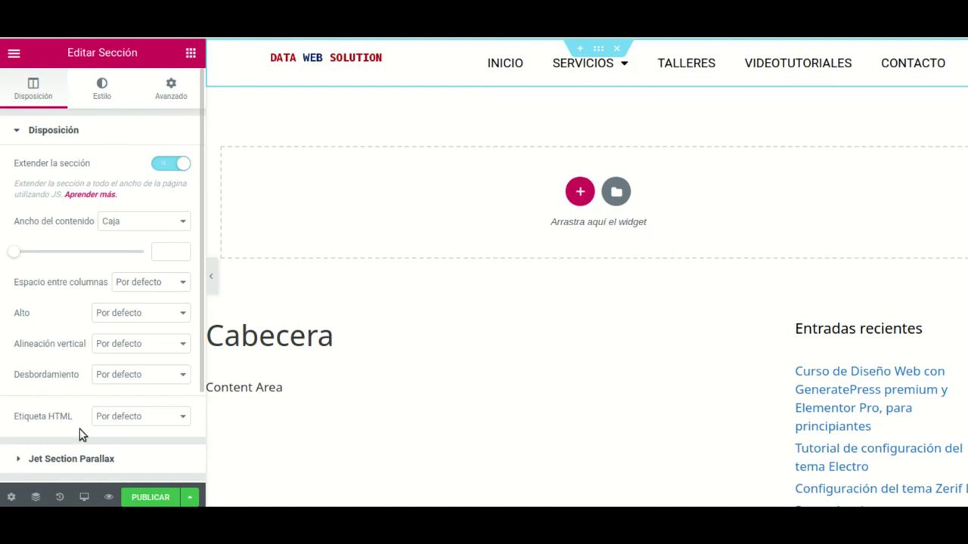
left_click(84, 498)
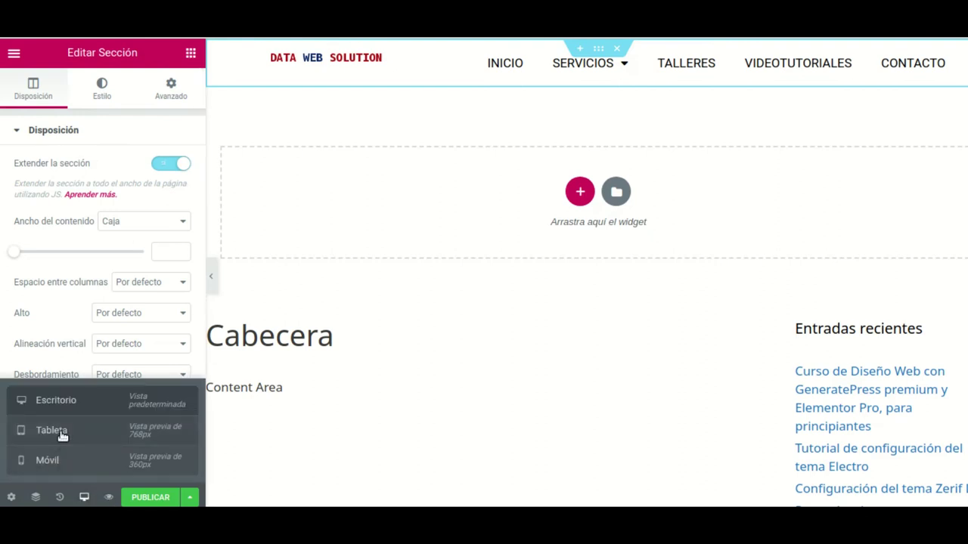
left_click(84, 497)
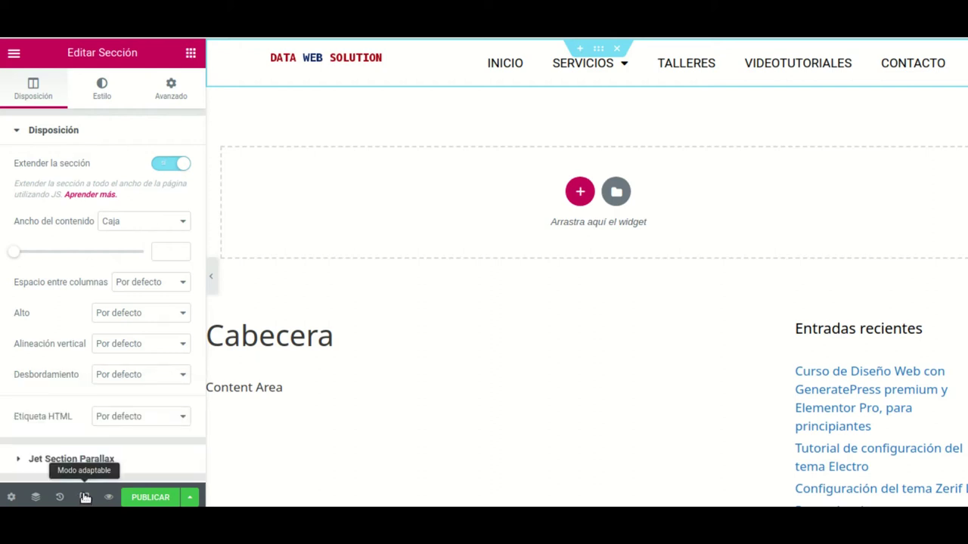
left_click(84, 497)
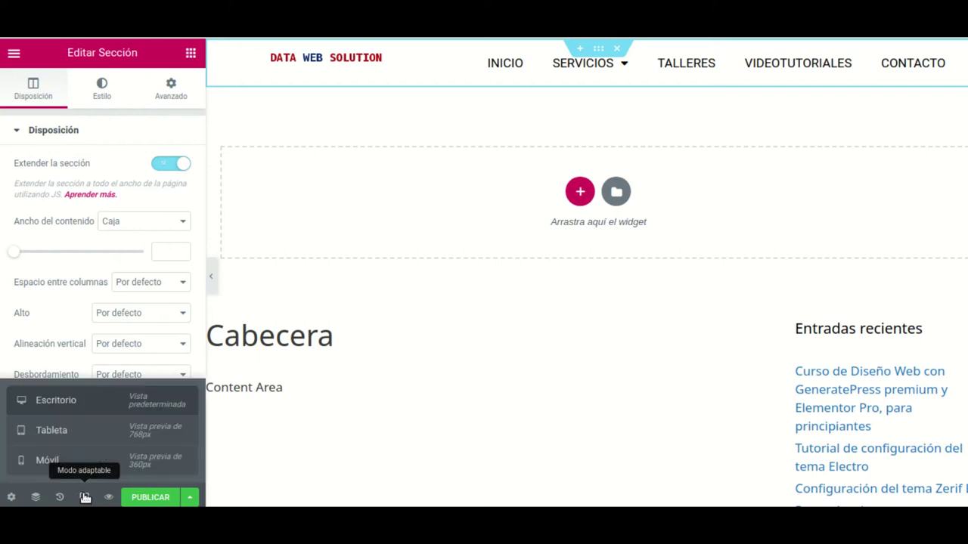
left_click(63, 434)
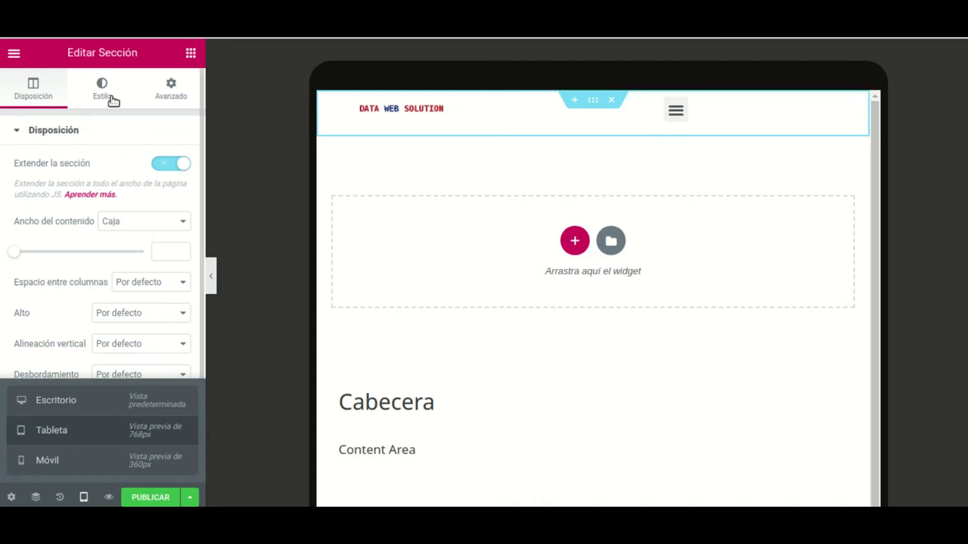
Step: Look over the navigation menu's main menu, toggle button and dropdown style options in the tablet view
left_click(719, 118)
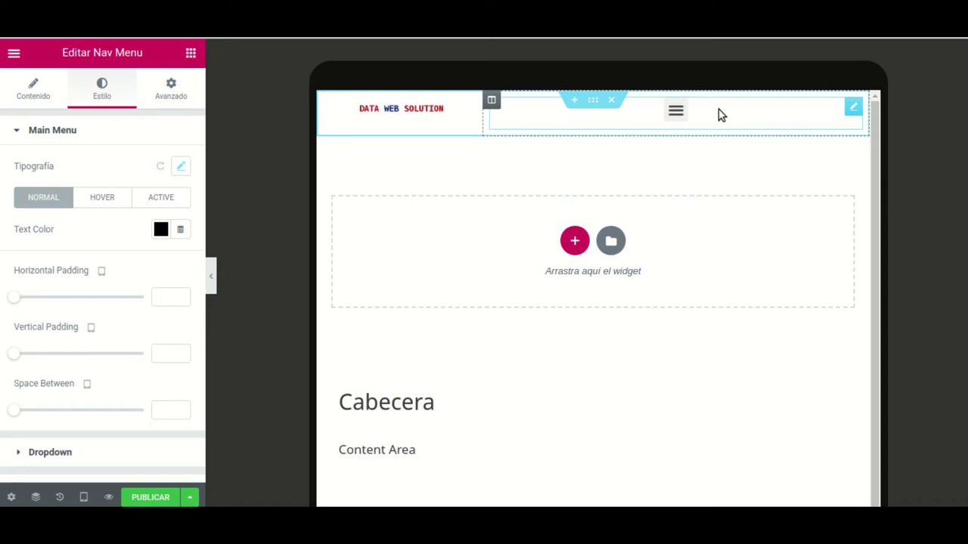
scroll(106, 356, "down", 3)
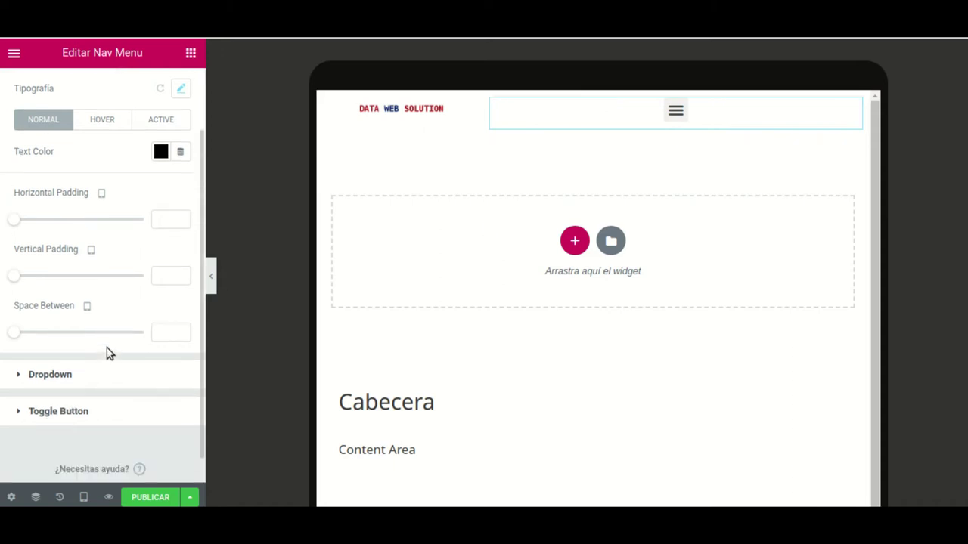
left_click(28, 387)
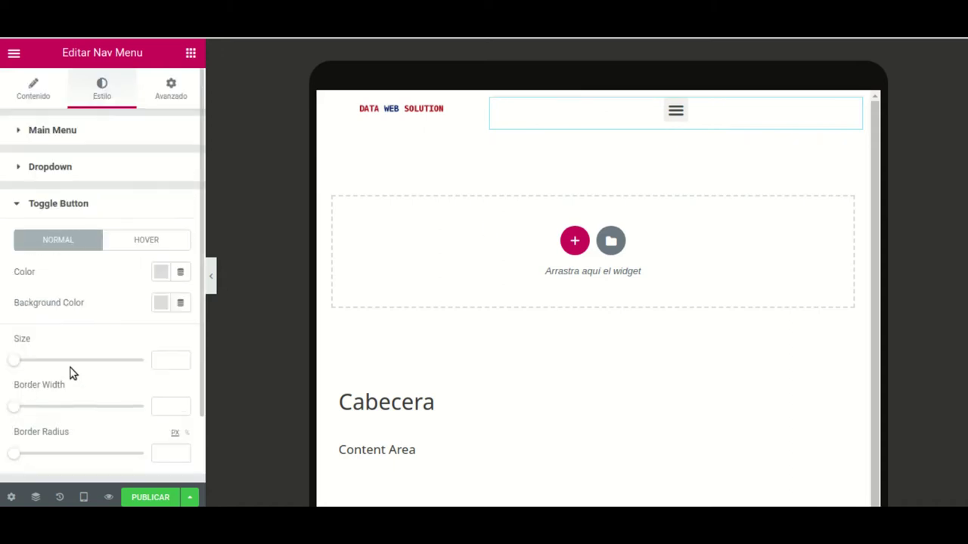
scroll(75, 371, "down", 2)
scroll(106, 318, "up", 2)
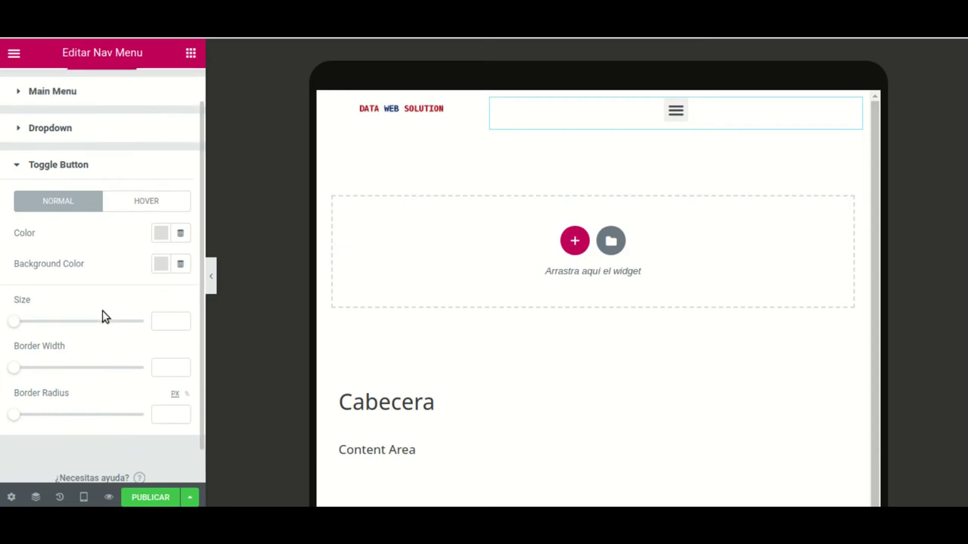
left_click(44, 167)
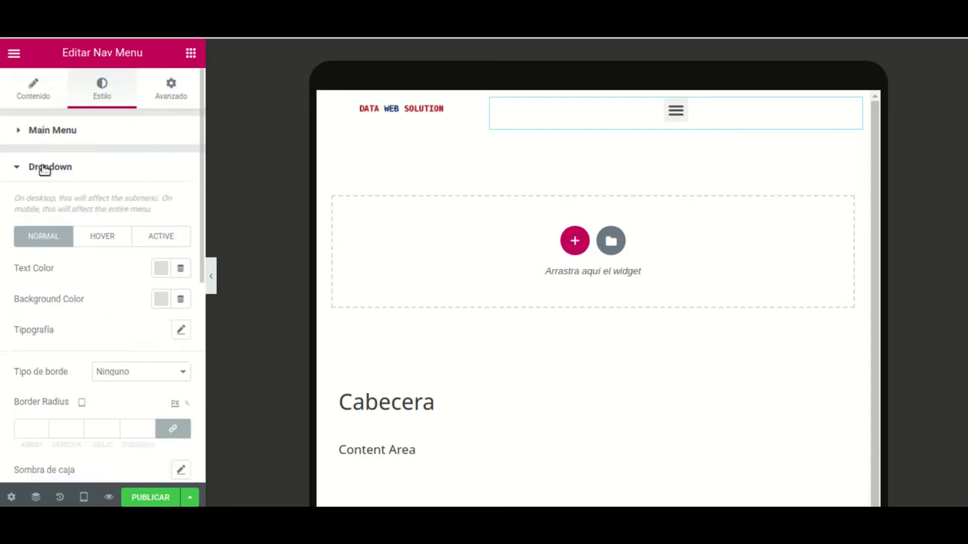
scroll(127, 382, "down", 7)
scroll(127, 378, "down", 2)
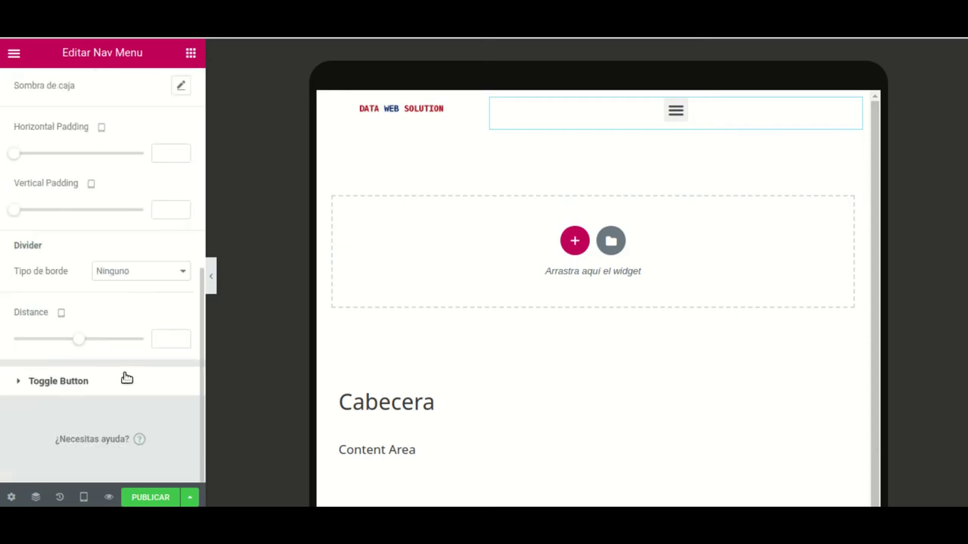
scroll(121, 363, "up", 5)
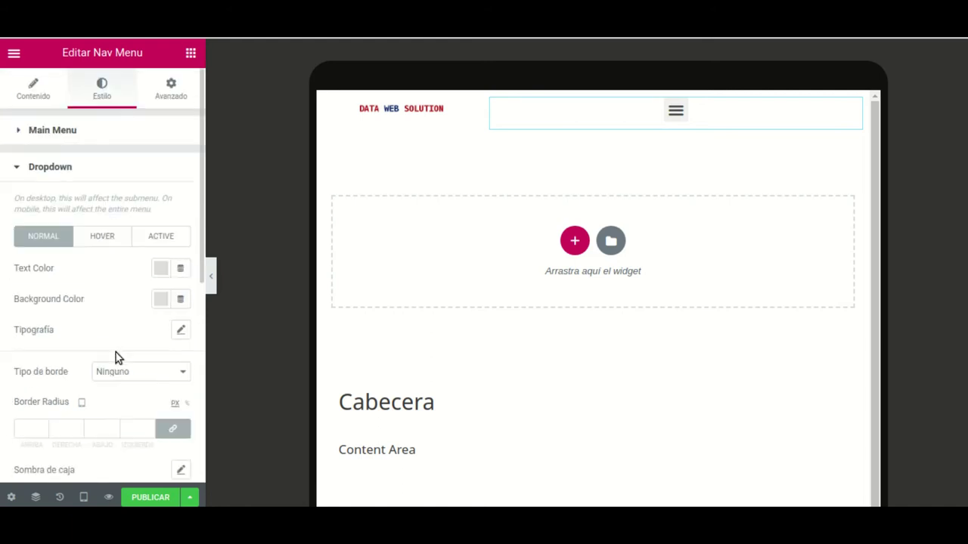
Step: Set the navigation menu's toggle alignment to Right, expand the menu in the preview and enable Full Width for its mobile dropdown
left_click(30, 96)
scroll(172, 337, "down", 3)
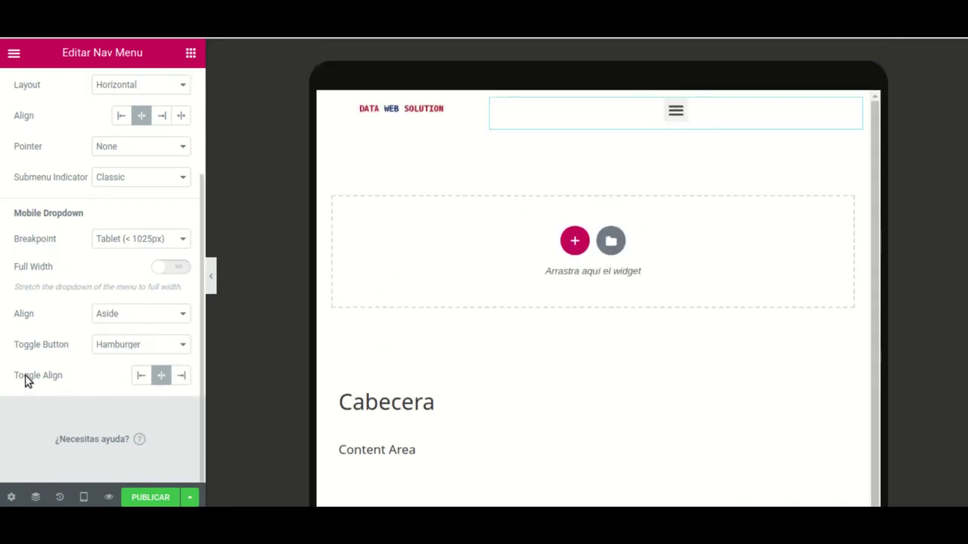
left_click(180, 376)
left_click(180, 376)
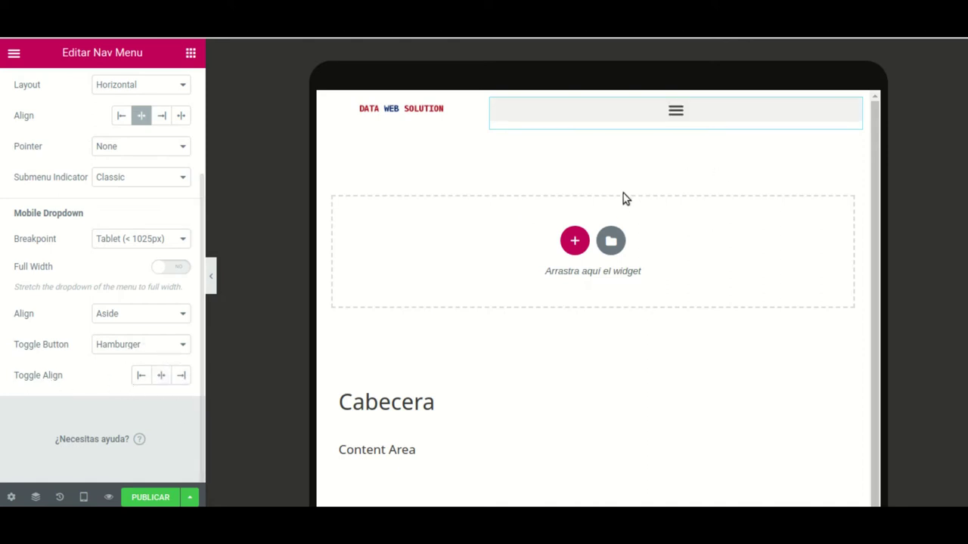
left_click(180, 376)
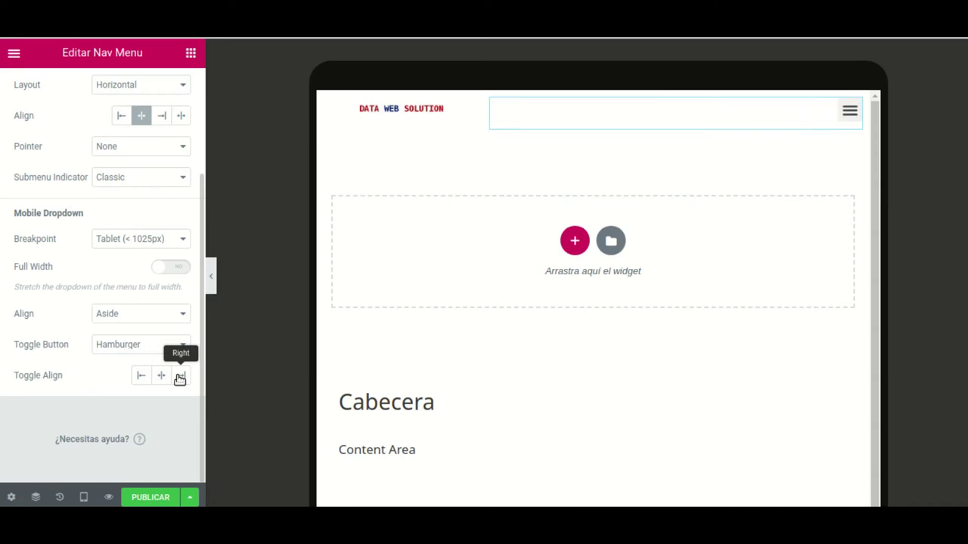
left_click(160, 376)
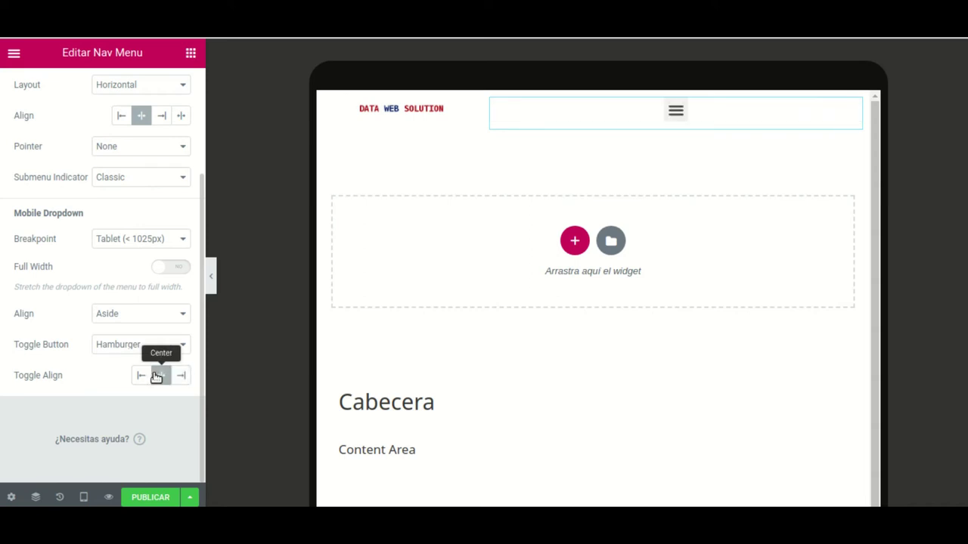
left_click(140, 377)
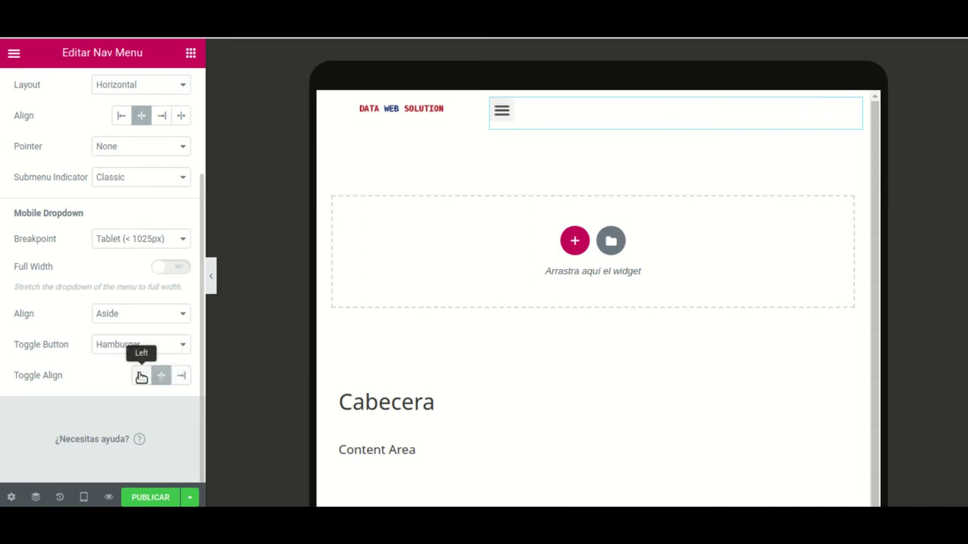
left_click(178, 377)
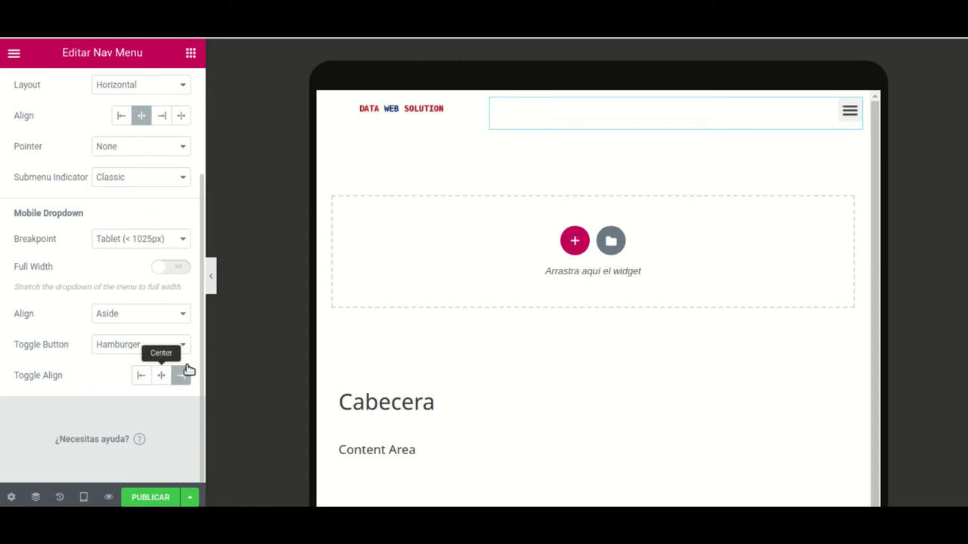
left_click(846, 121)
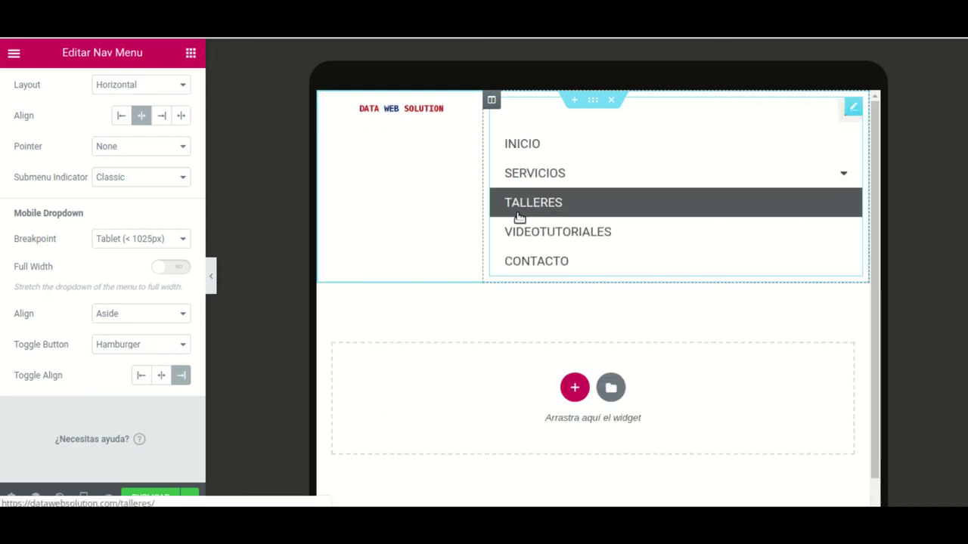
left_click(180, 270)
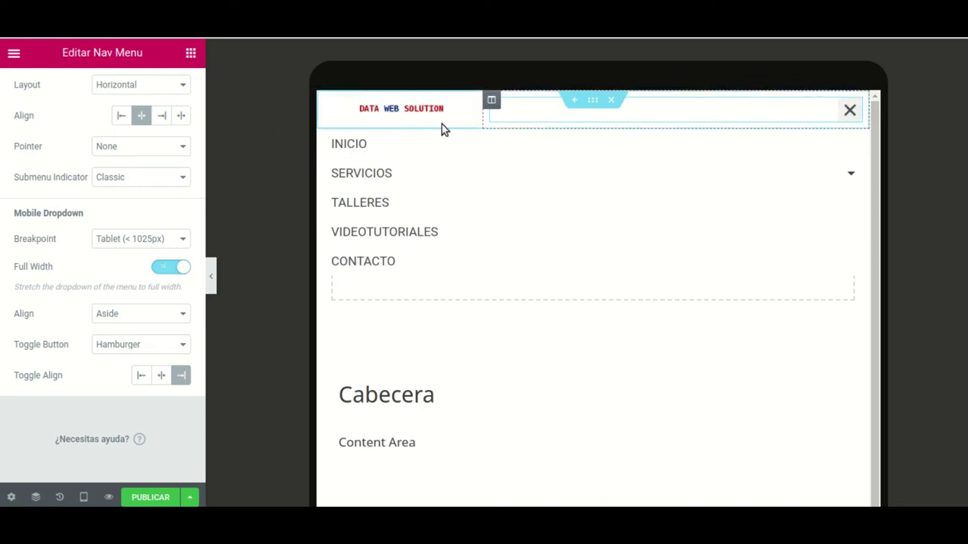
Step: In the Móvil responsive view, set the logo column's width to 40 % and the menu column's width to 60 %
left_click(87, 499)
left_click(47, 460)
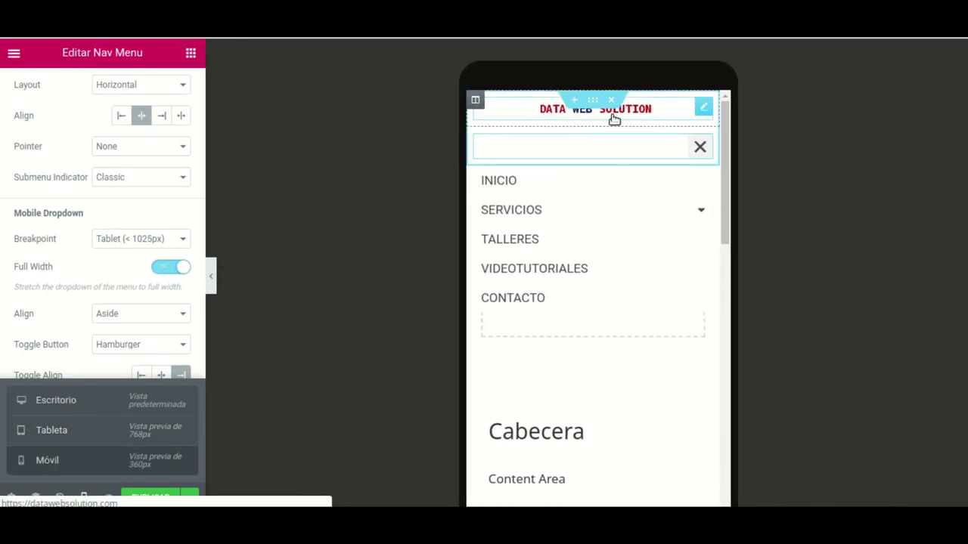
left_click(476, 103)
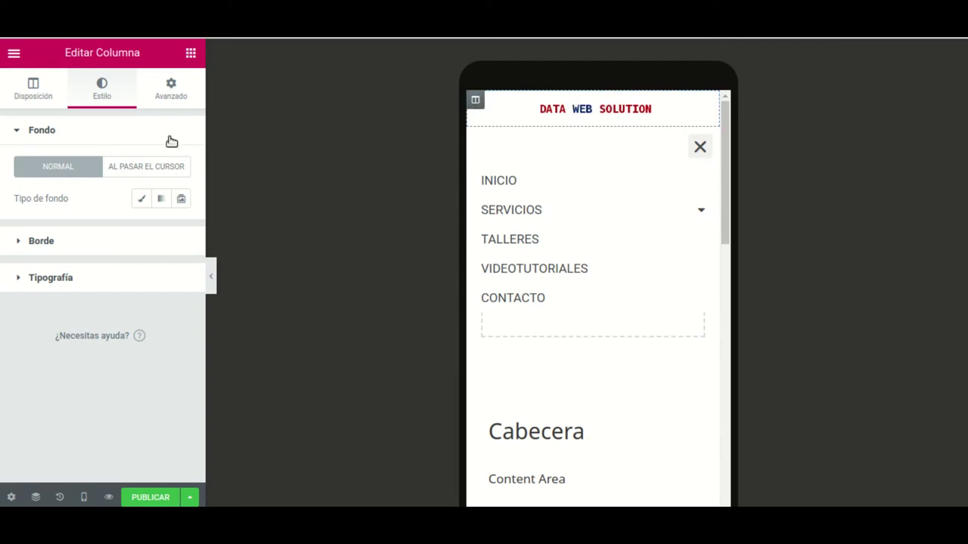
left_click(39, 86)
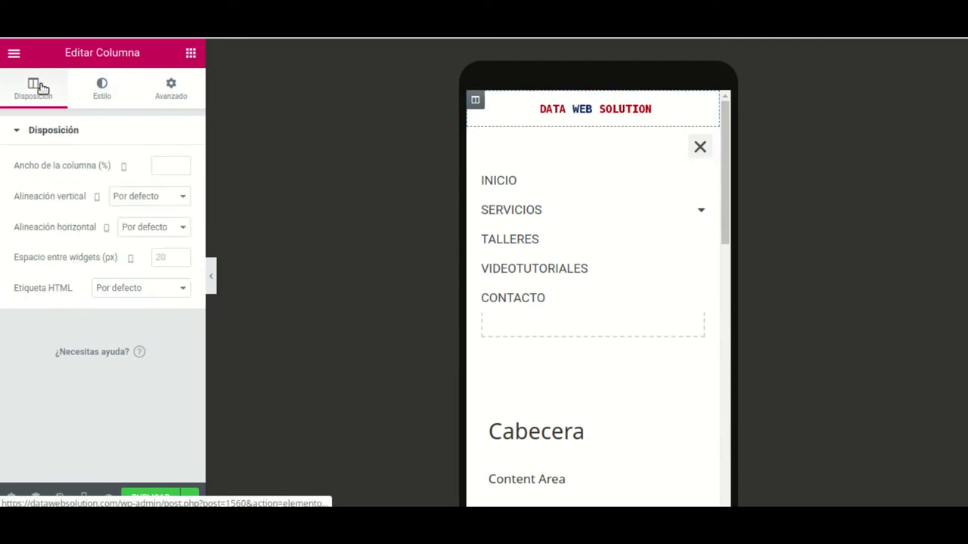
left_click(160, 167)
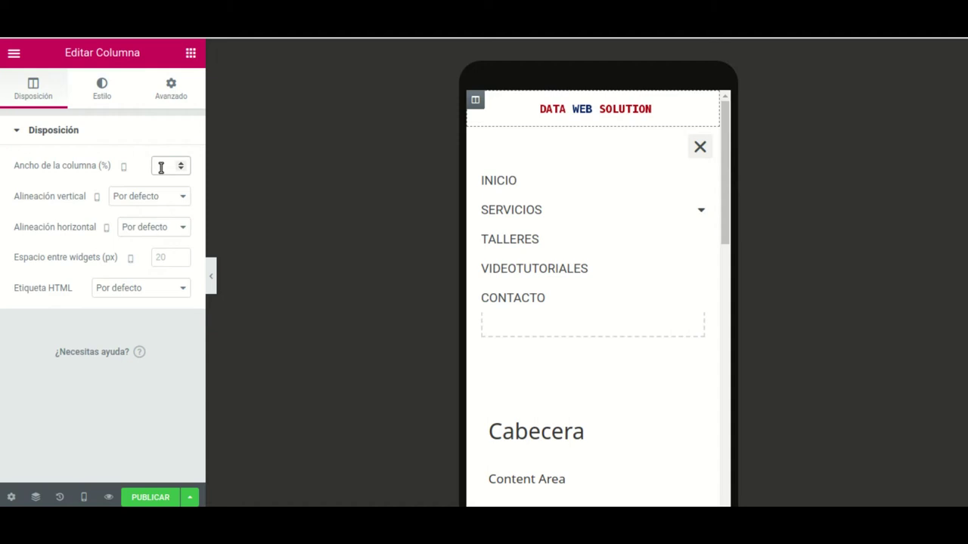
type("40")
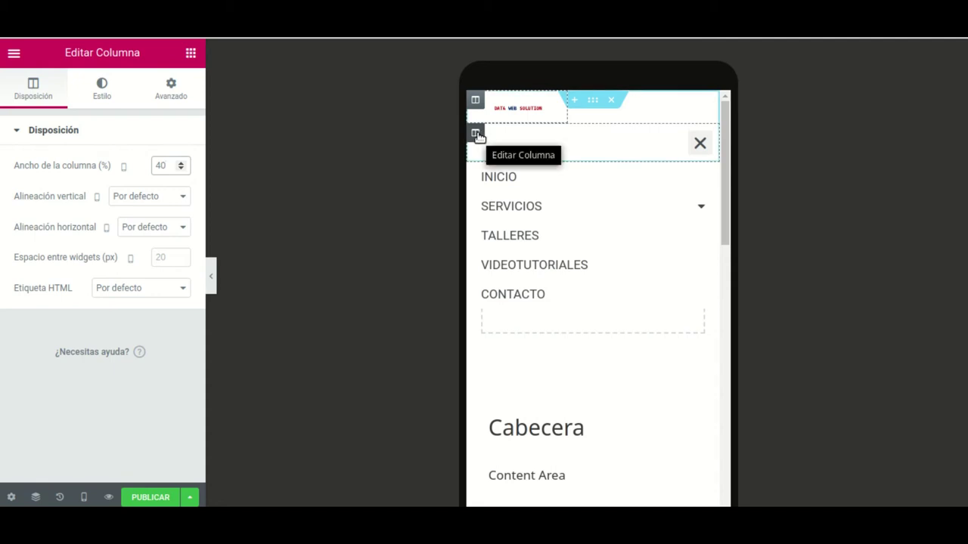
left_click(476, 134)
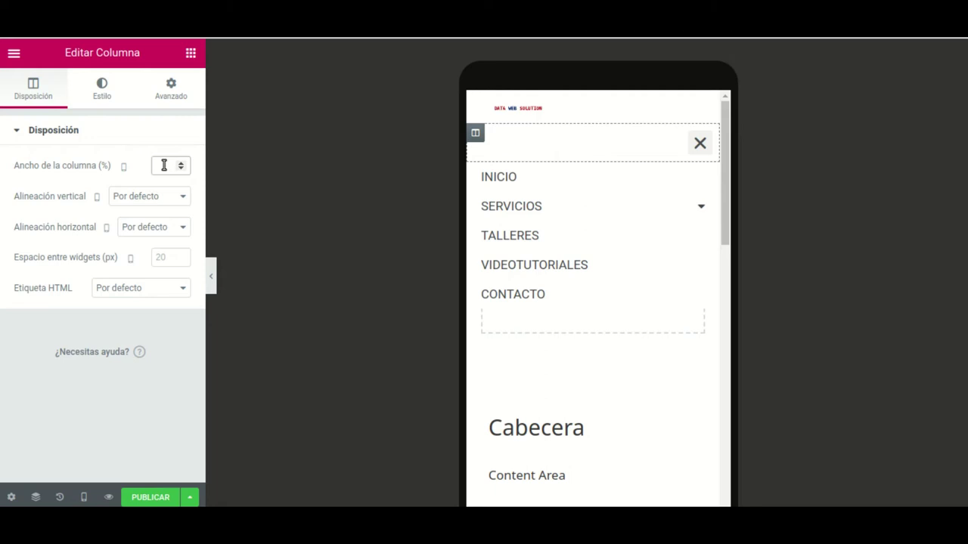
type("60")
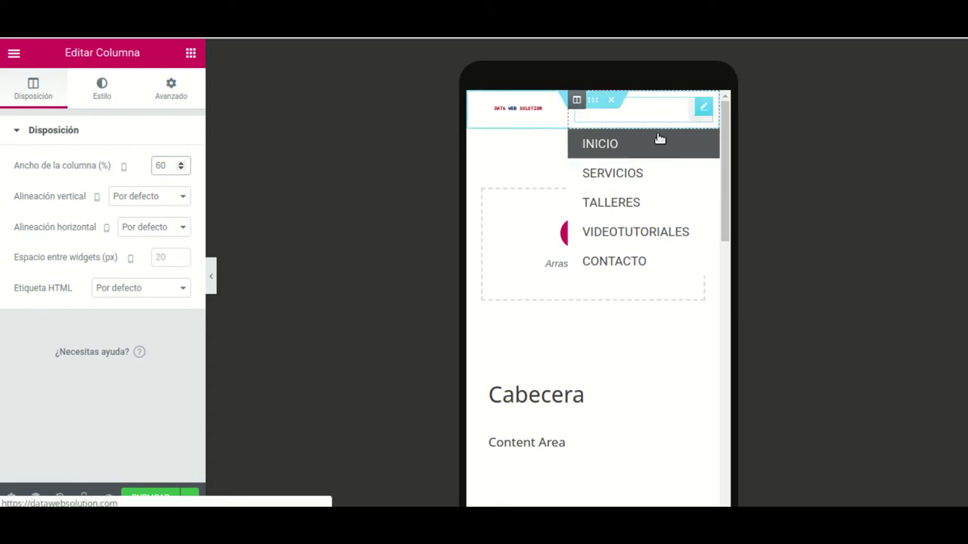
Step: Try the Center and Left toggle alignments for the navigation menu in the mobile view, ending on Right
left_click(595, 121)
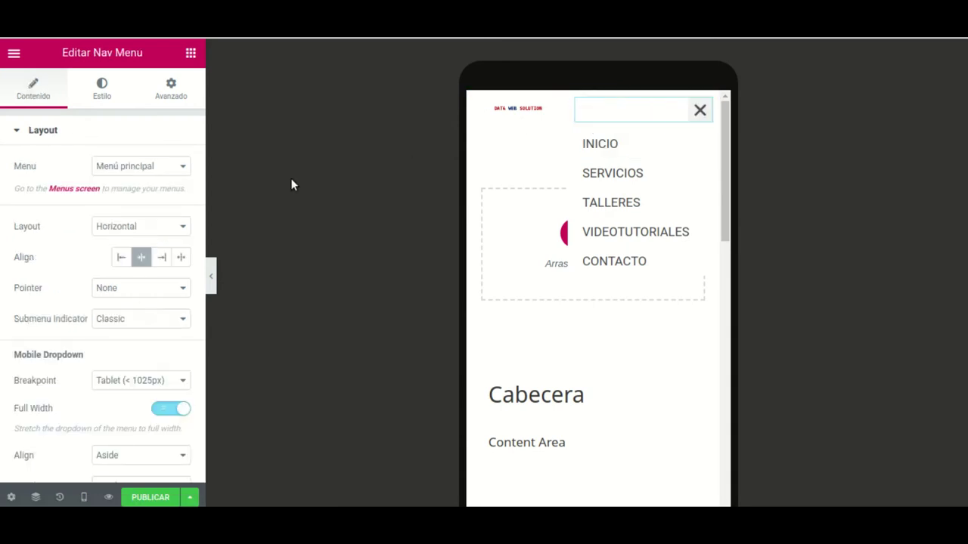
scroll(83, 400, "down", 3)
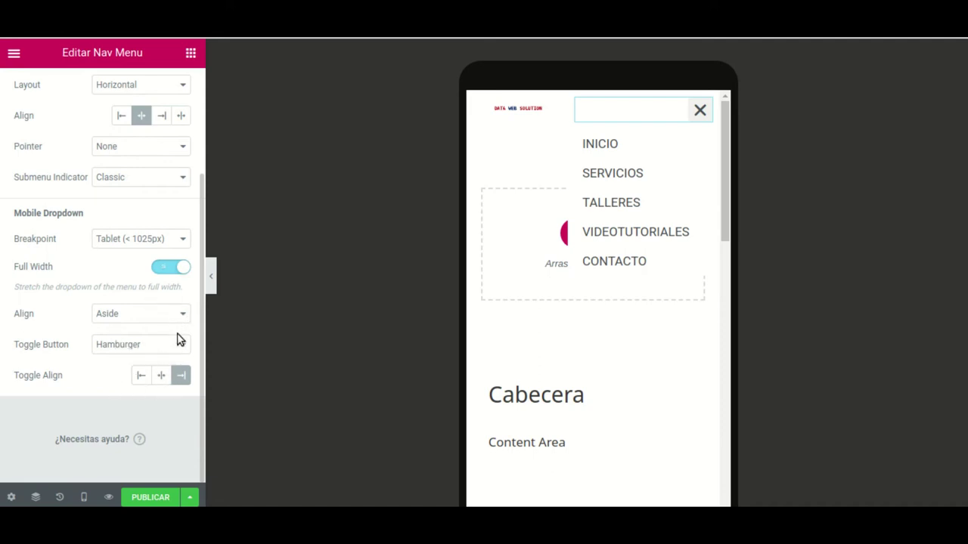
left_click(156, 376)
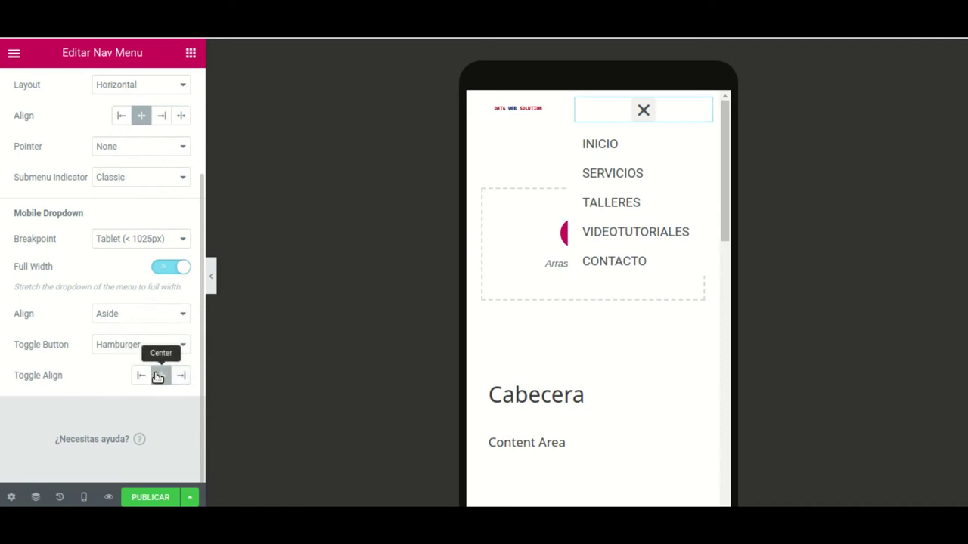
left_click(181, 376)
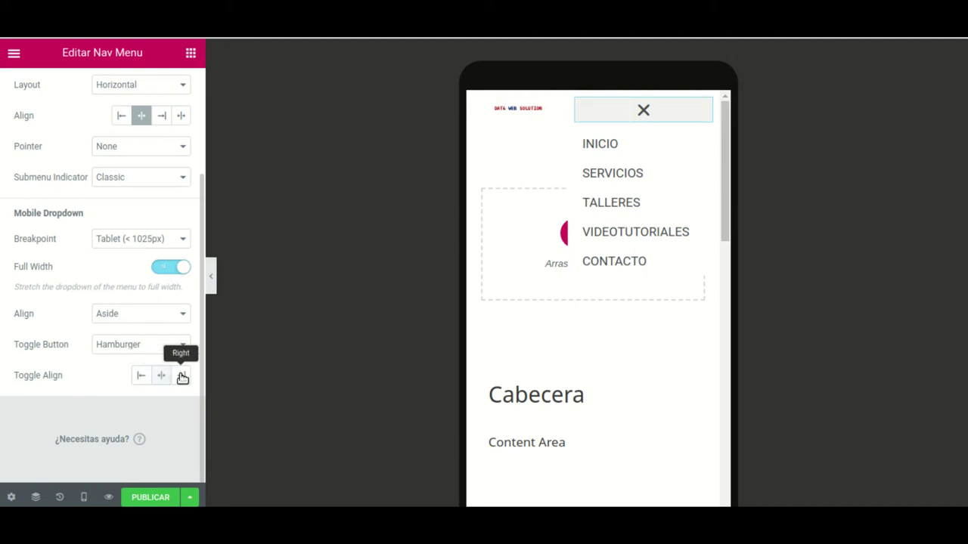
left_click(142, 376)
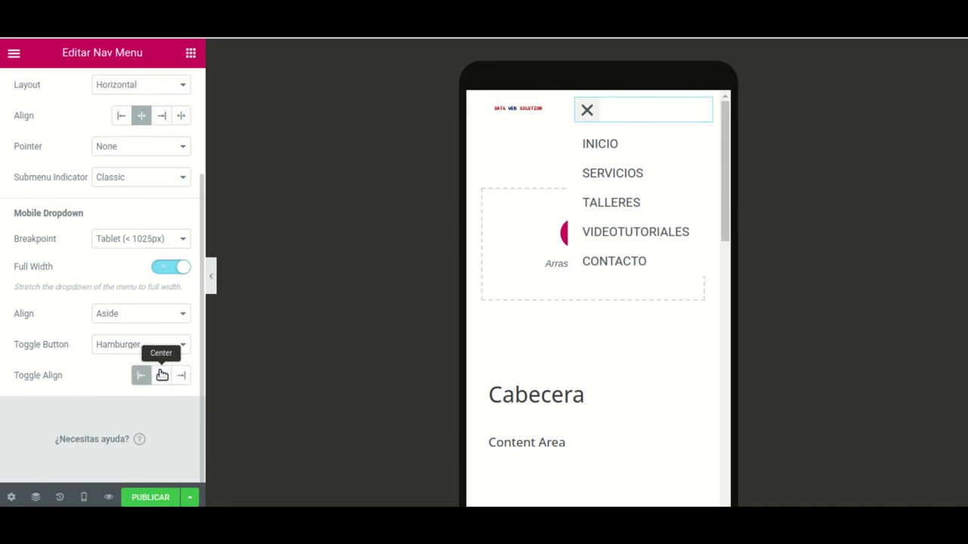
left_click(161, 374)
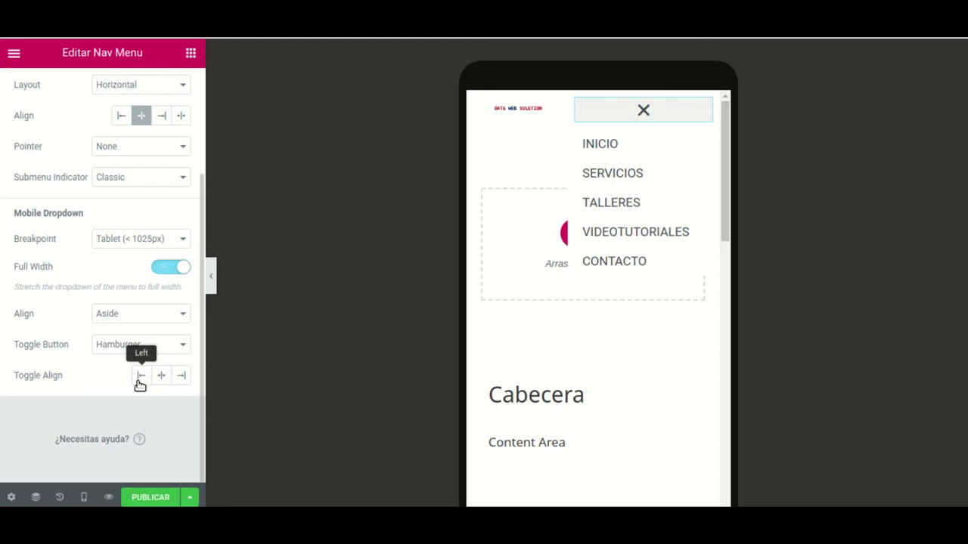
left_click(141, 382)
left_click(165, 381)
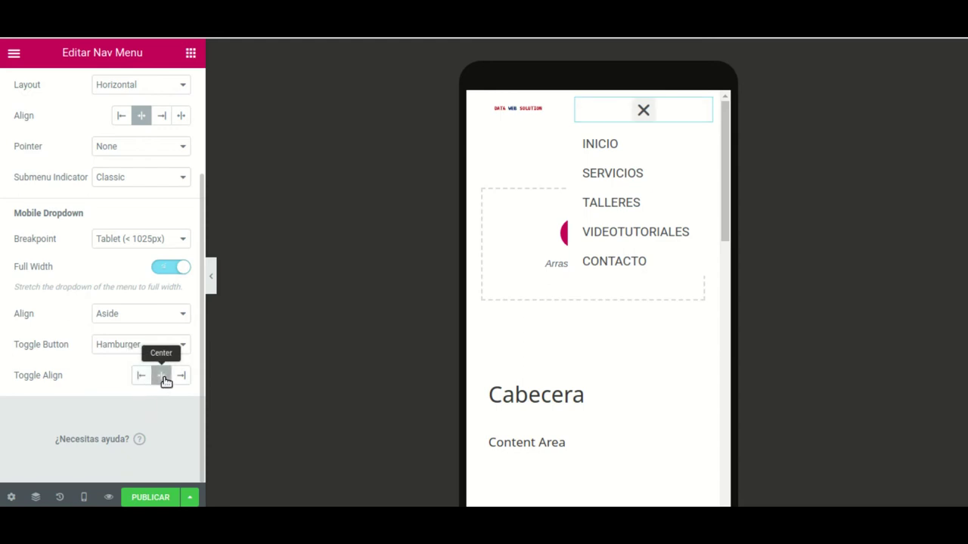
left_click(180, 375)
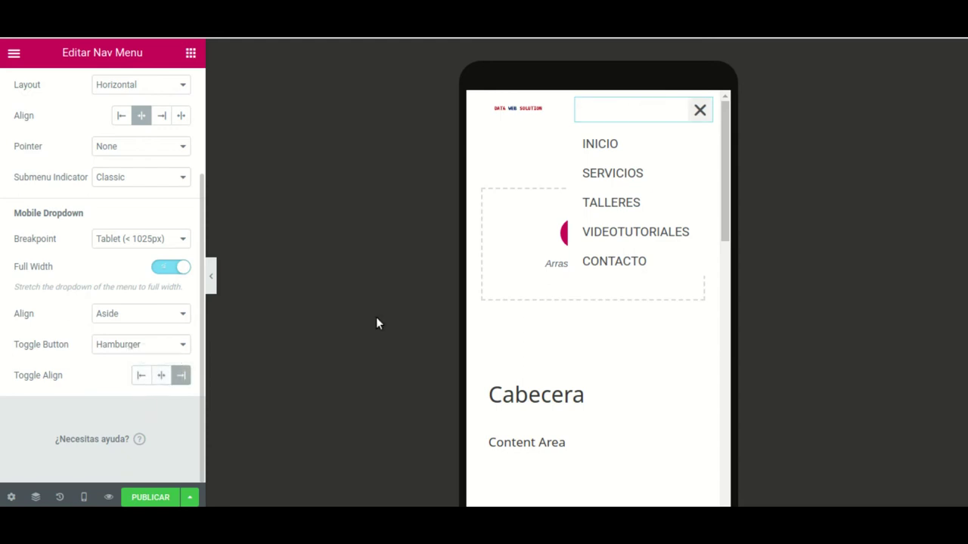
Step: Turn the navigation menu's Full Width dropdown option off and on again, and return the preview to the Escritorio view
left_click(161, 267)
left_click(175, 267)
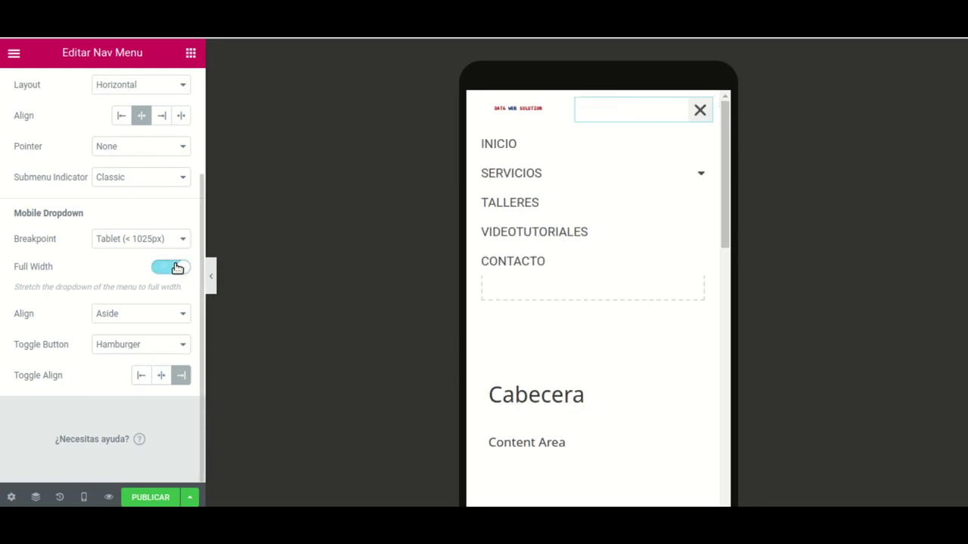
scroll(564, 227, "down", 2)
scroll(579, 265, "up", 2)
left_click(85, 498)
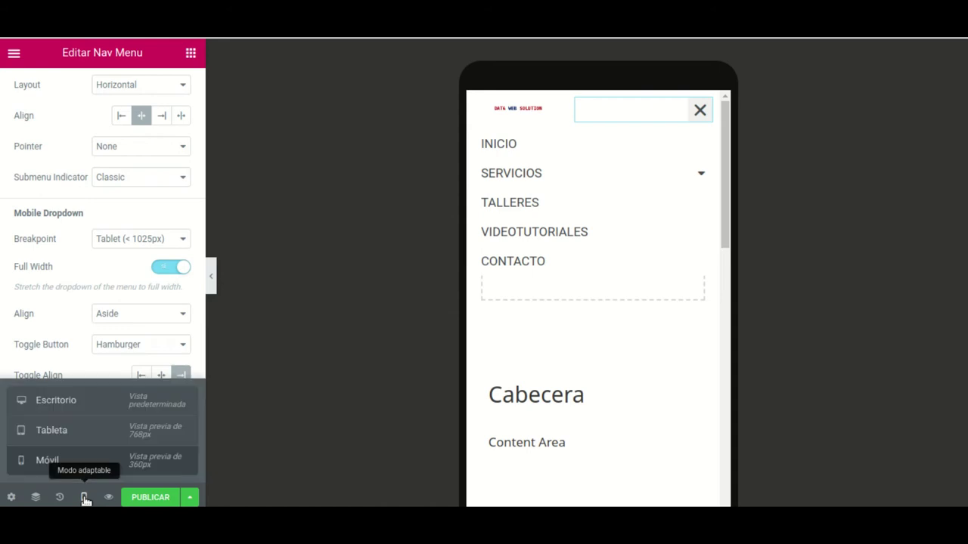
left_click(56, 401)
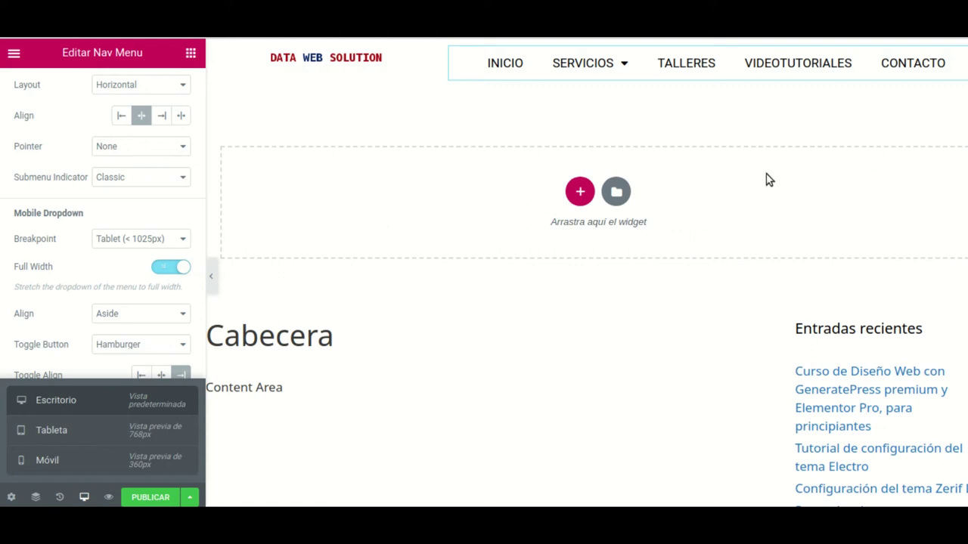
Step: Publish the header template with a display condition that includes the Entire Site
left_click(150, 497)
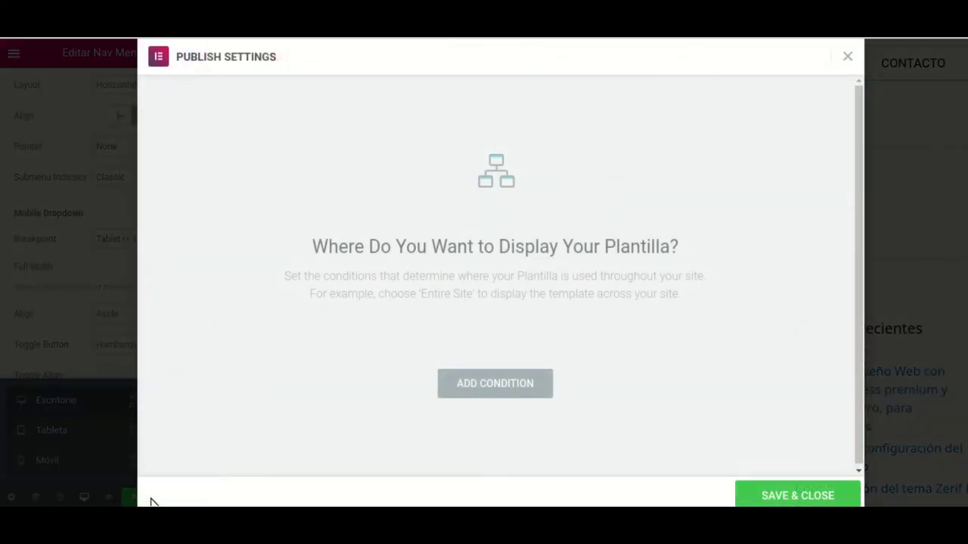
left_click(499, 384)
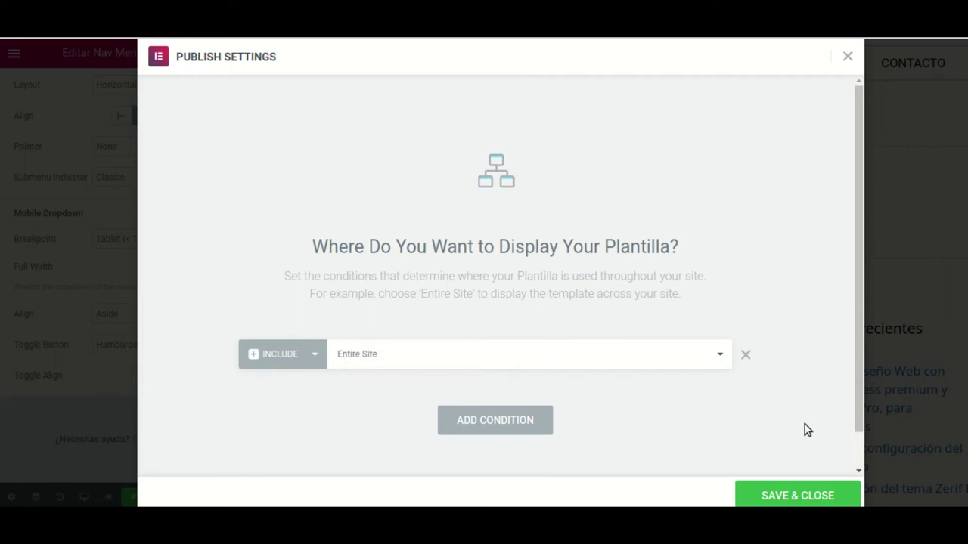
left_click(806, 498)
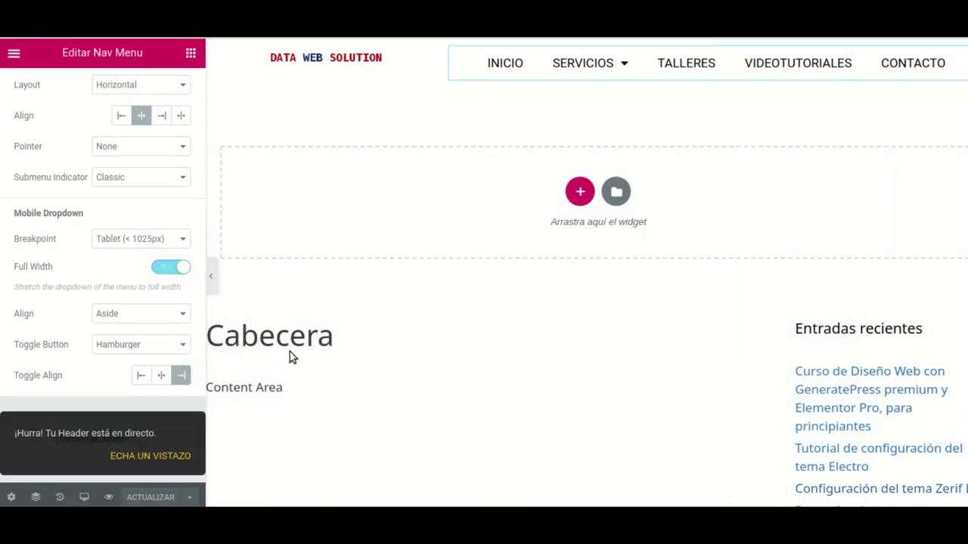
Step: Exit the Elementor editor to the WordPress dashboard and open the website's front end in a new browser tab
left_click(13, 56)
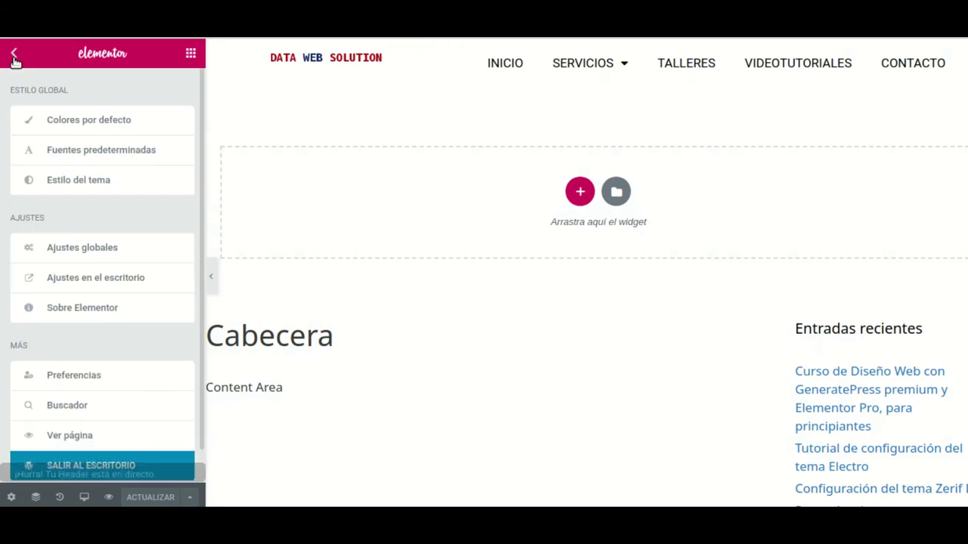
left_click(106, 461)
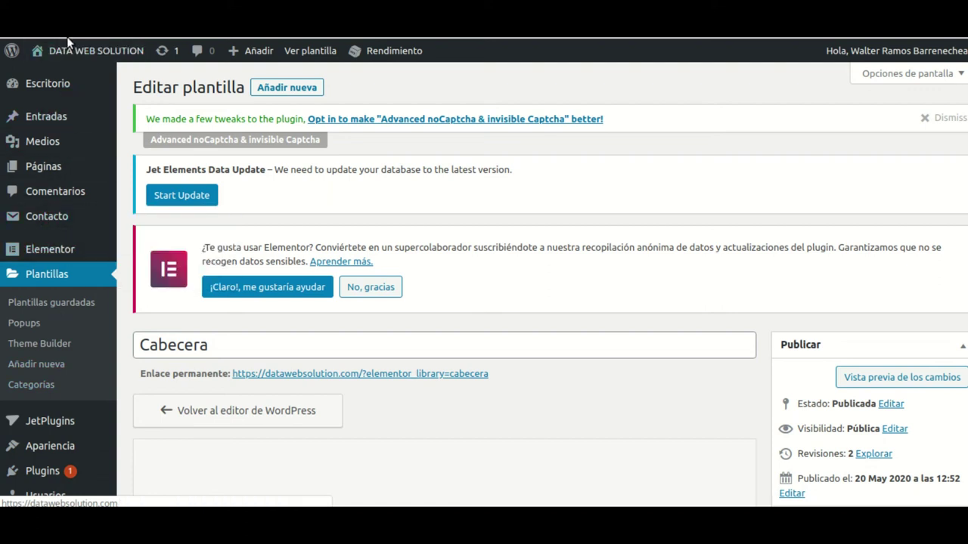
mouse_move(62, 53)
right_click(53, 77)
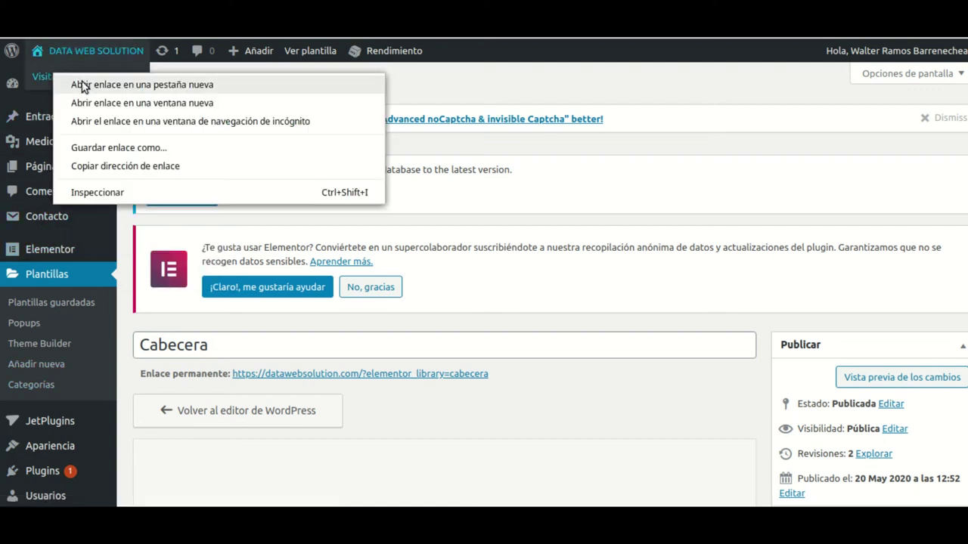
left_click(81, 84)
key("ctrl+Tab")
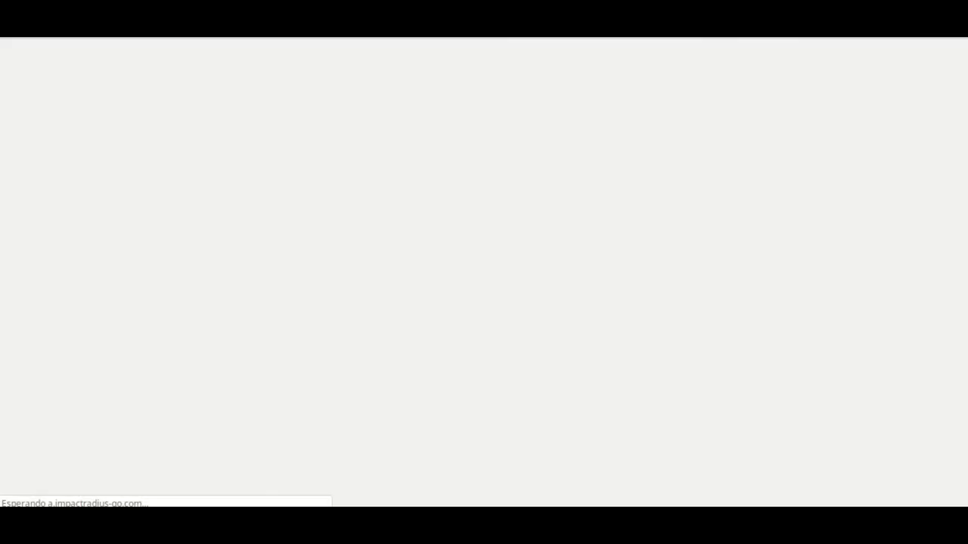
Step: Examine the published header on the home page, including the Servicios submenu and how the logo and menu behave while scrolling
scroll(597, 101, "down", 1)
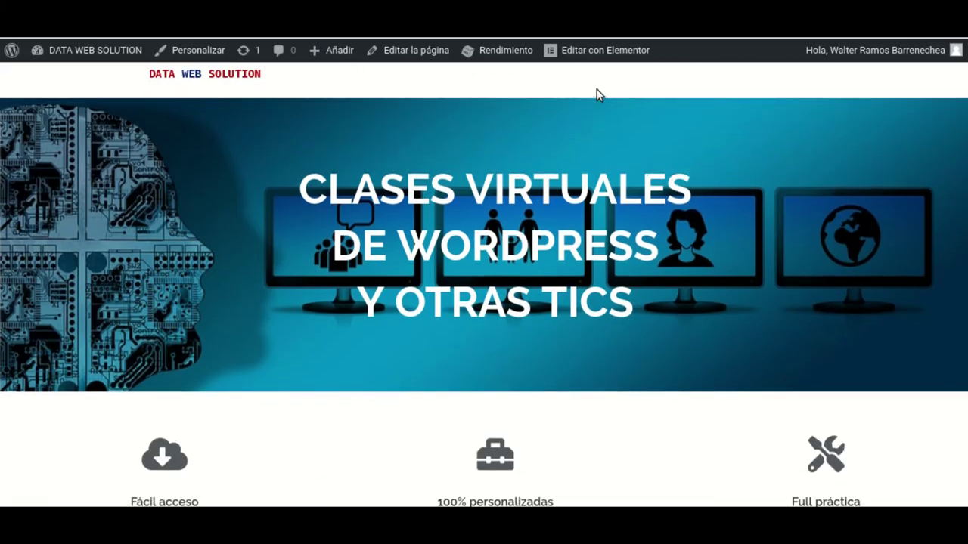
scroll(597, 96, "up", 1)
mouse_move(498, 89)
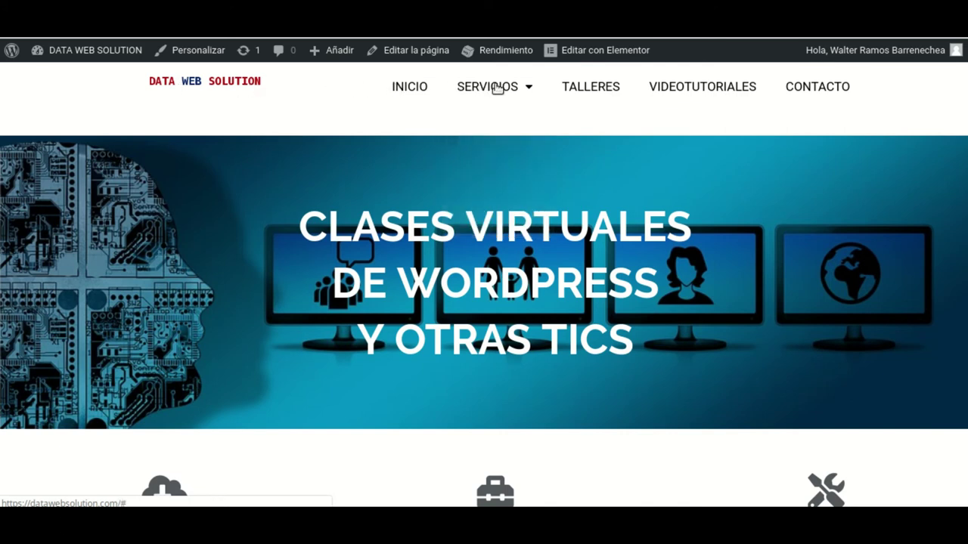
scroll(529, 86, "down", 3)
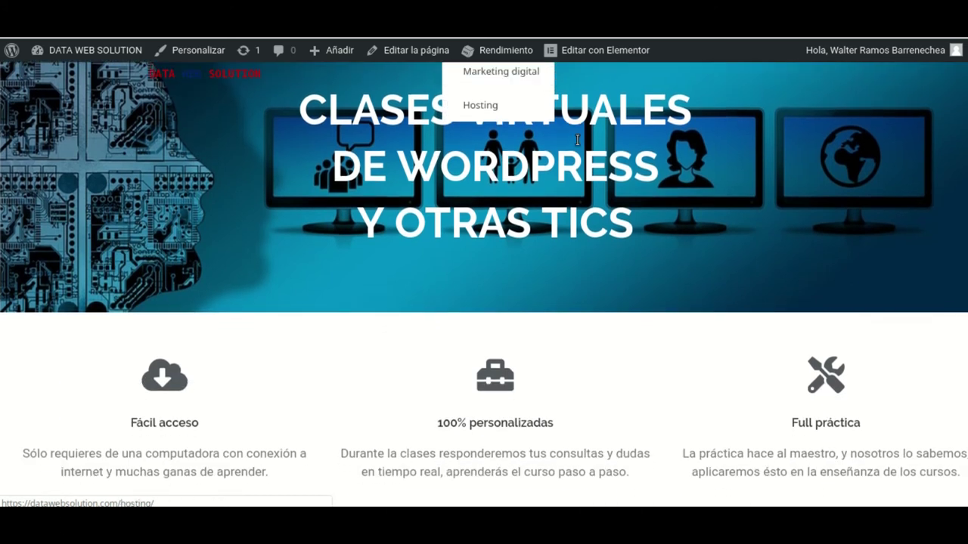
scroll(473, 150, "down", 5)
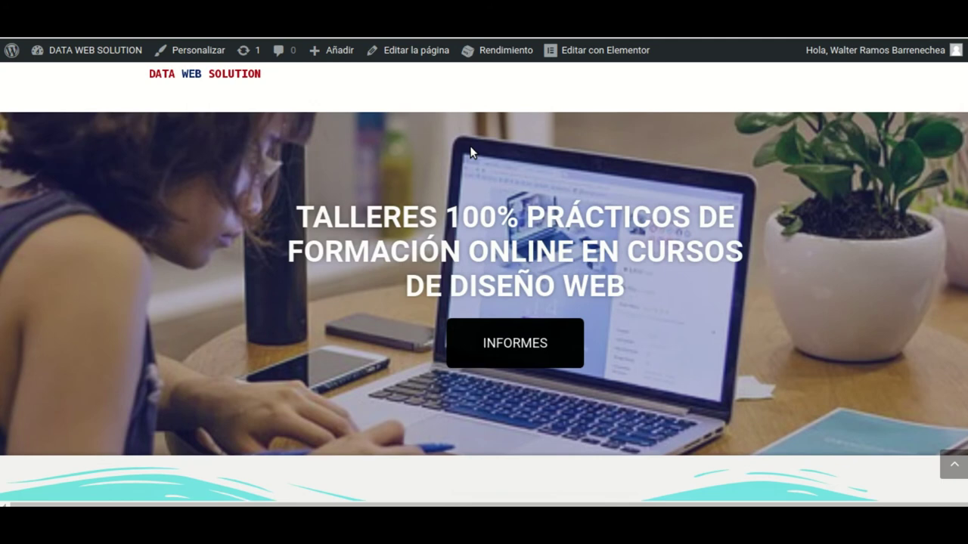
scroll(248, 169, "down", 2)
scroll(241, 160, "up", 7)
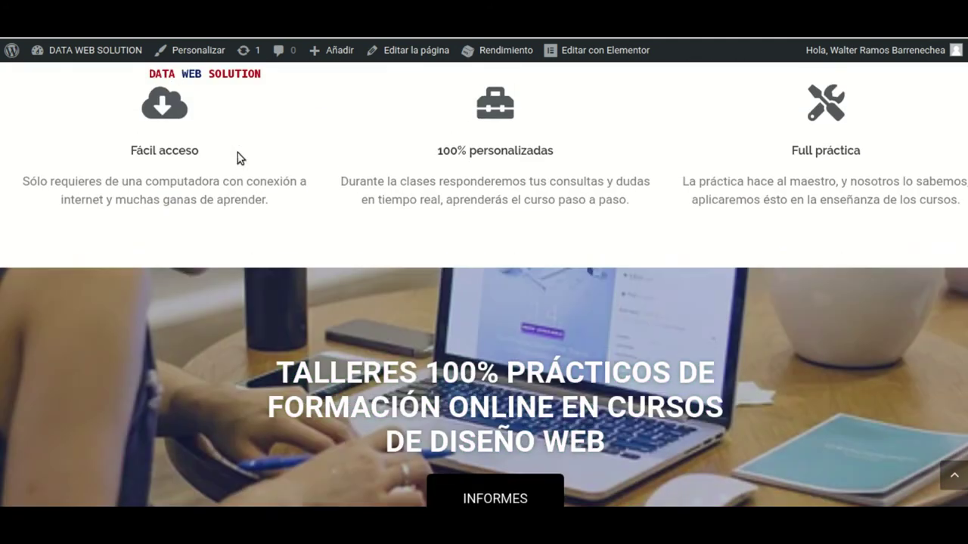
scroll(237, 156, "up", 4)
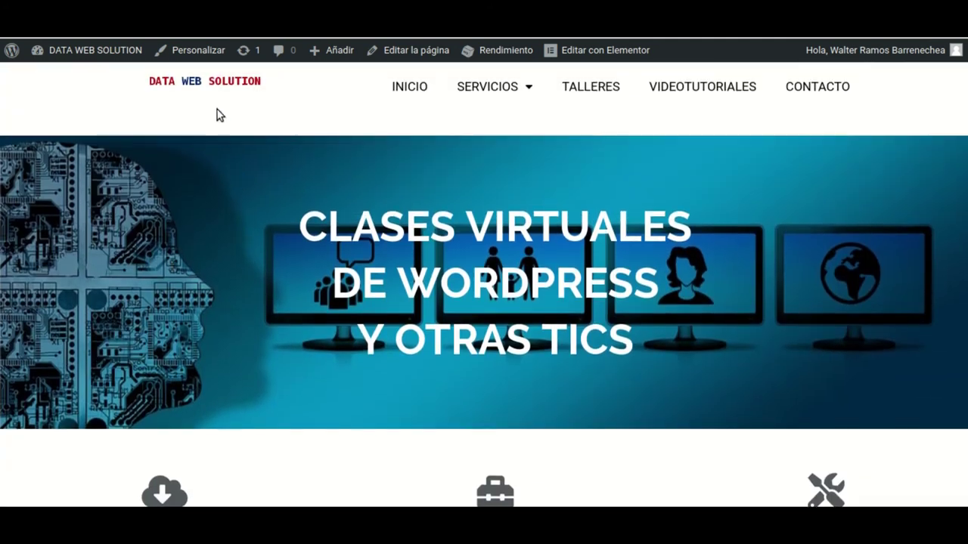
scroll(213, 88, "down", 2)
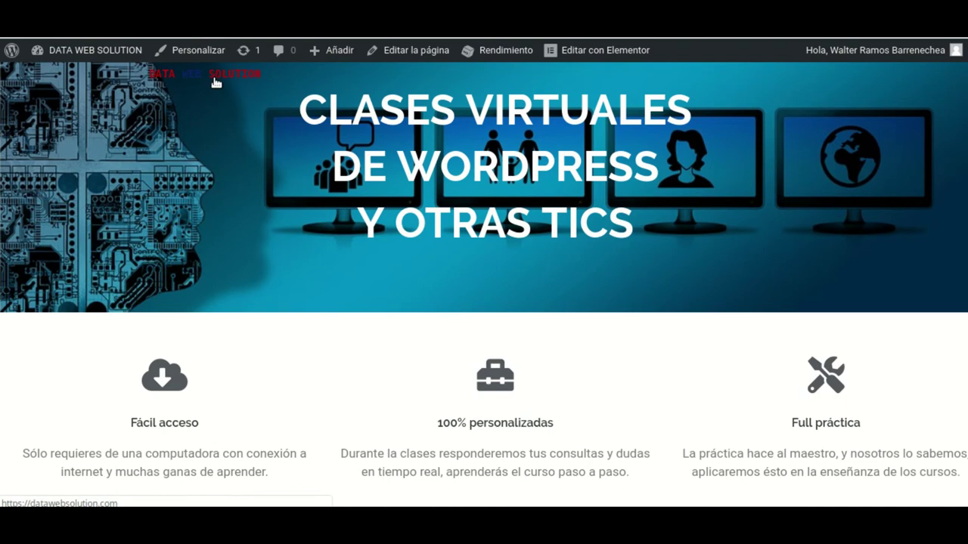
scroll(215, 83, "down", 1)
scroll(218, 86, "down", 5)
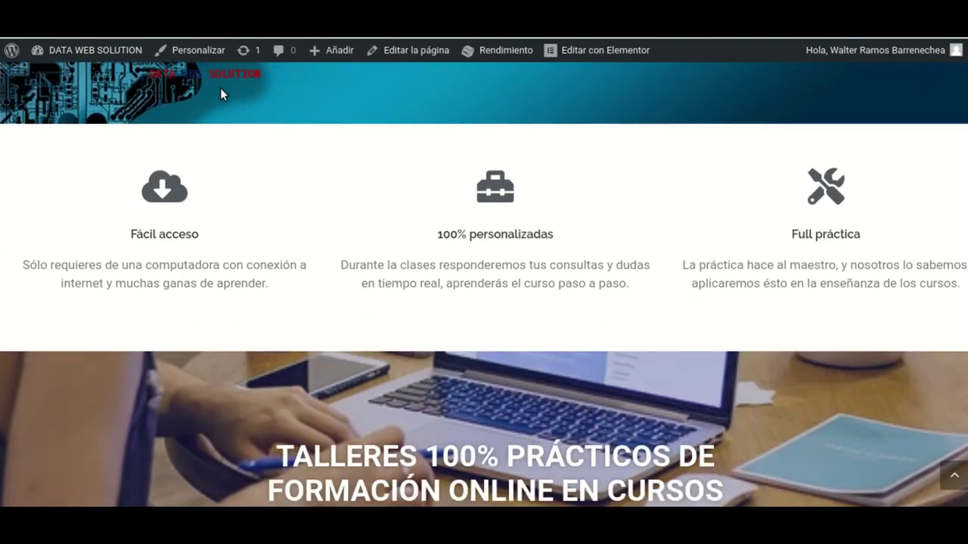
scroll(222, 91, "down", 4)
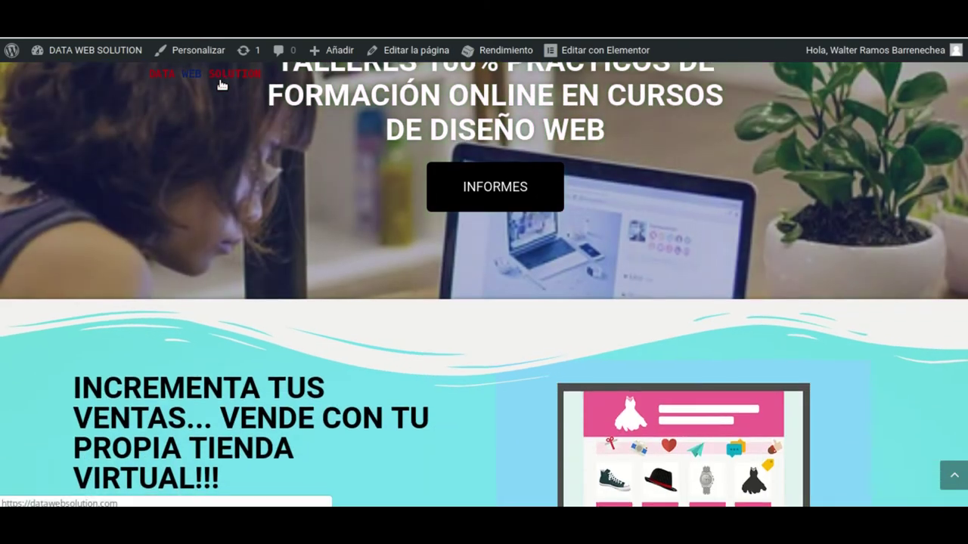
scroll(222, 85, "down", 1)
scroll(219, 80, "up", 10)
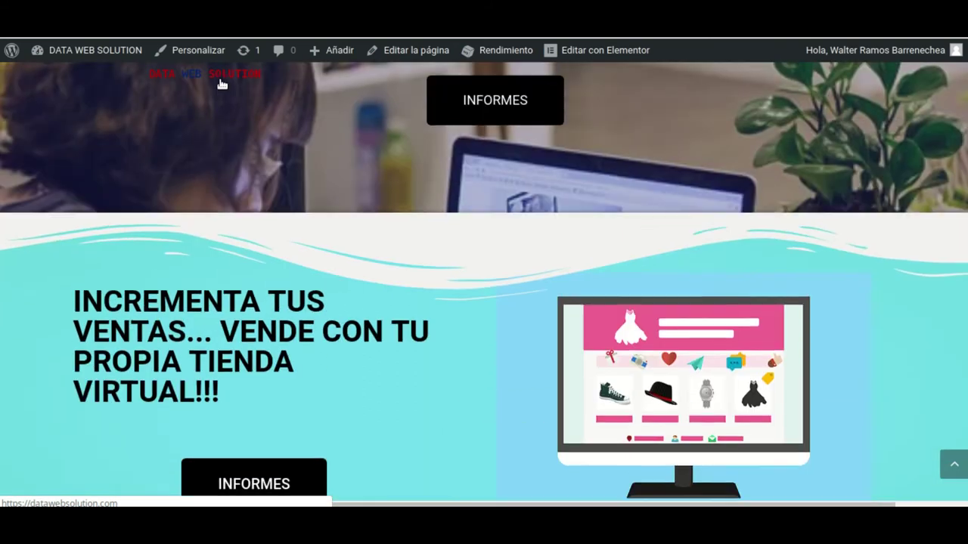
scroll(219, 78, "up", 1)
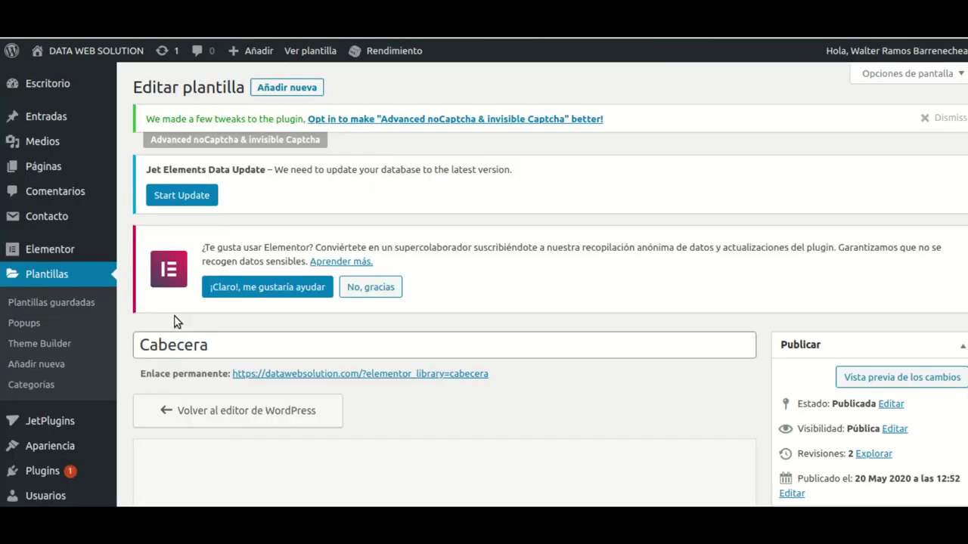
Step: Reopen the Cabecera template in Elementor and show the navigation menu's advanced settings
scroll(189, 323, "down", 3)
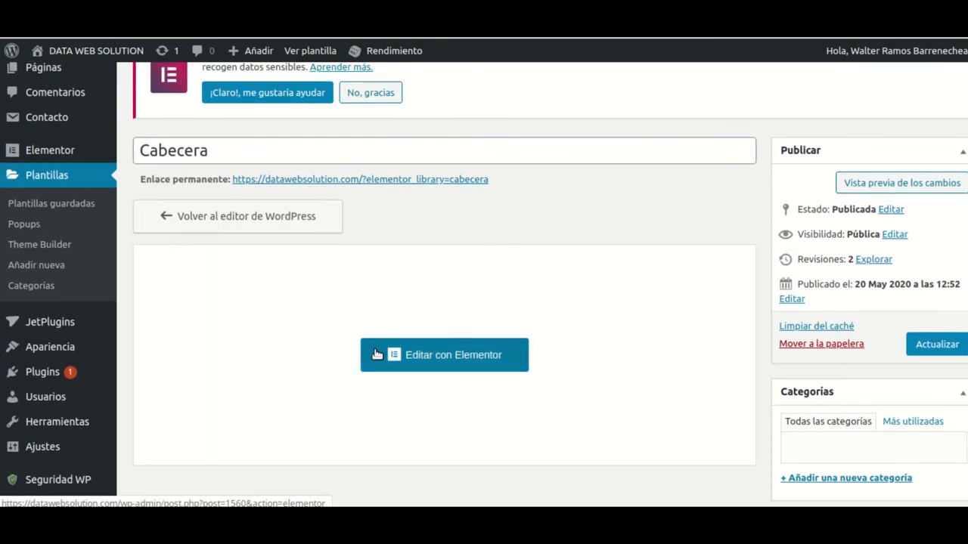
left_click(459, 356)
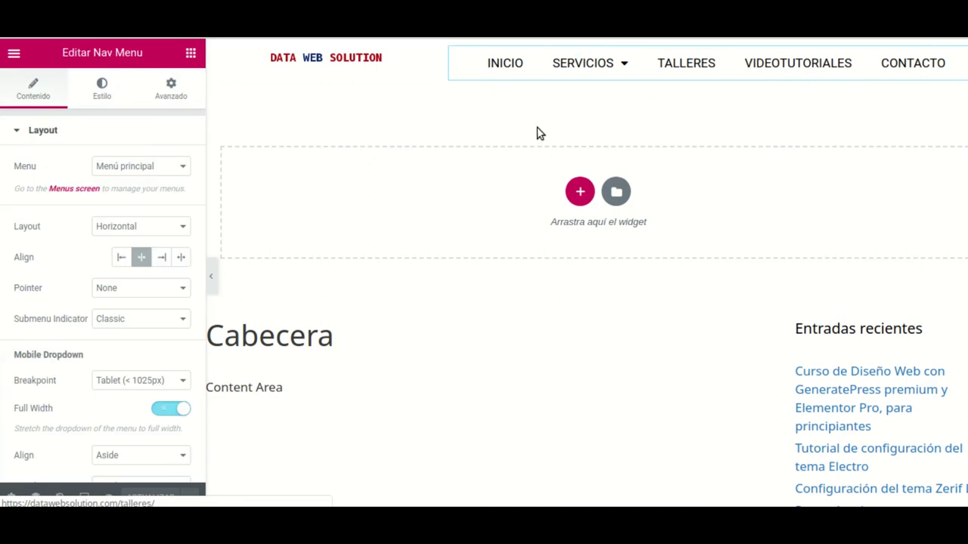
left_click(169, 98)
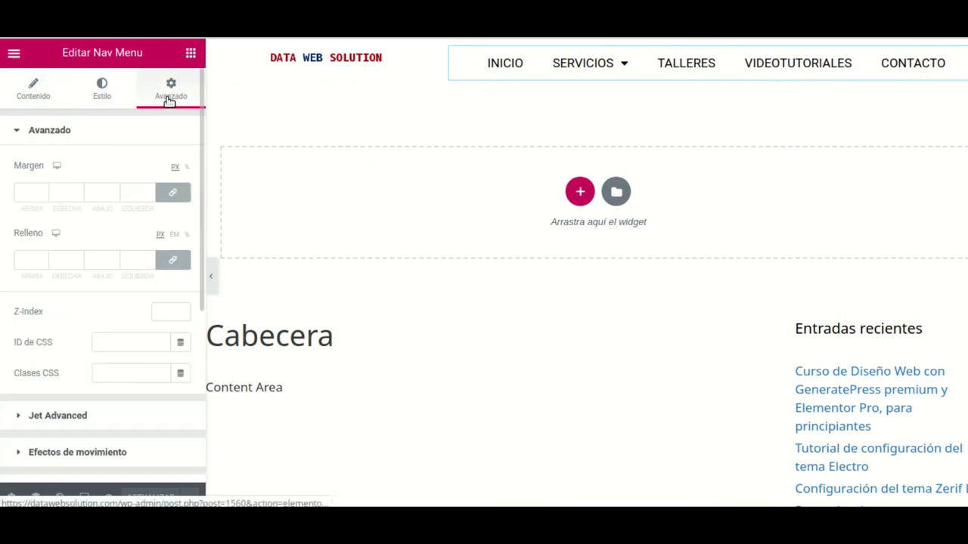
Step: Set the navigation menu's Sticky motion effect to Top and update the template
scroll(67, 313, "down", 3)
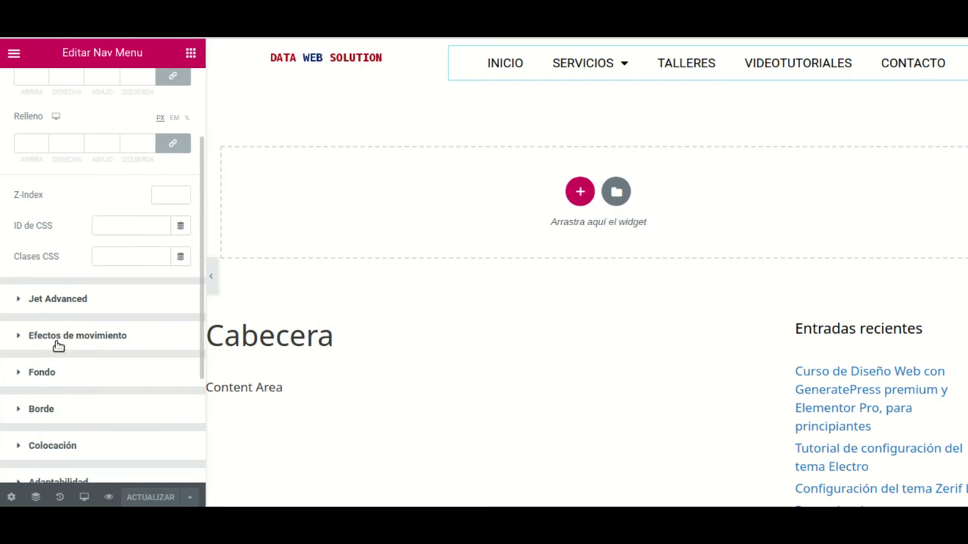
double_click(62, 337)
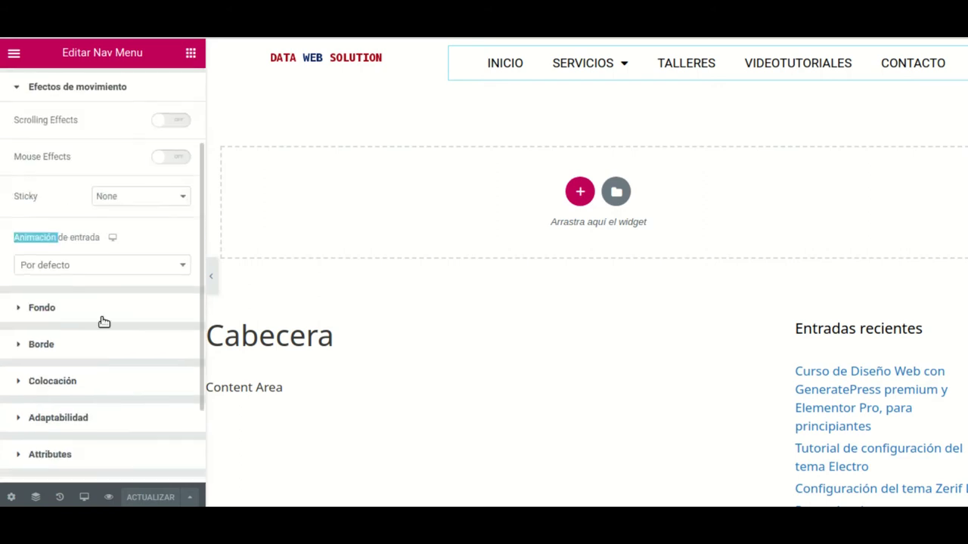
scroll(151, 173, "up", 1)
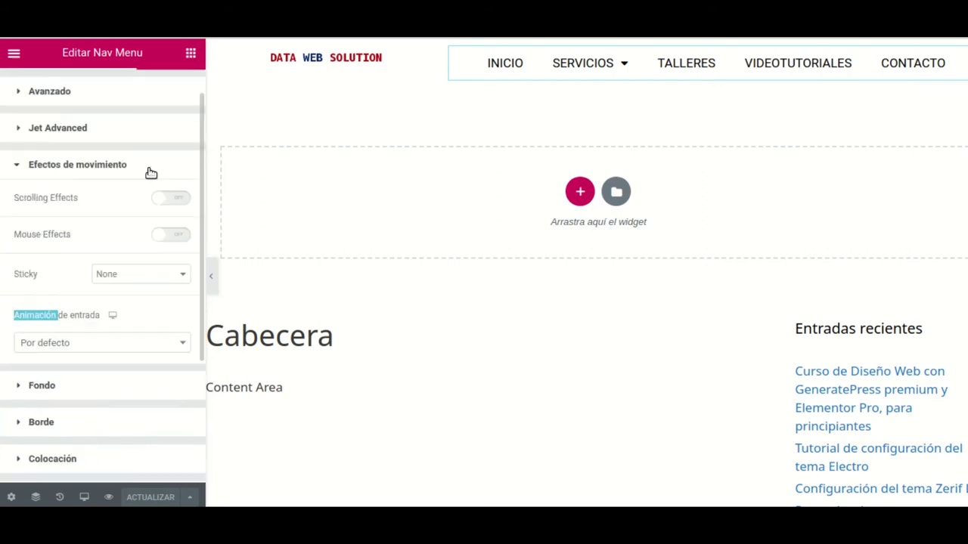
left_click(182, 275)
left_click(145, 302)
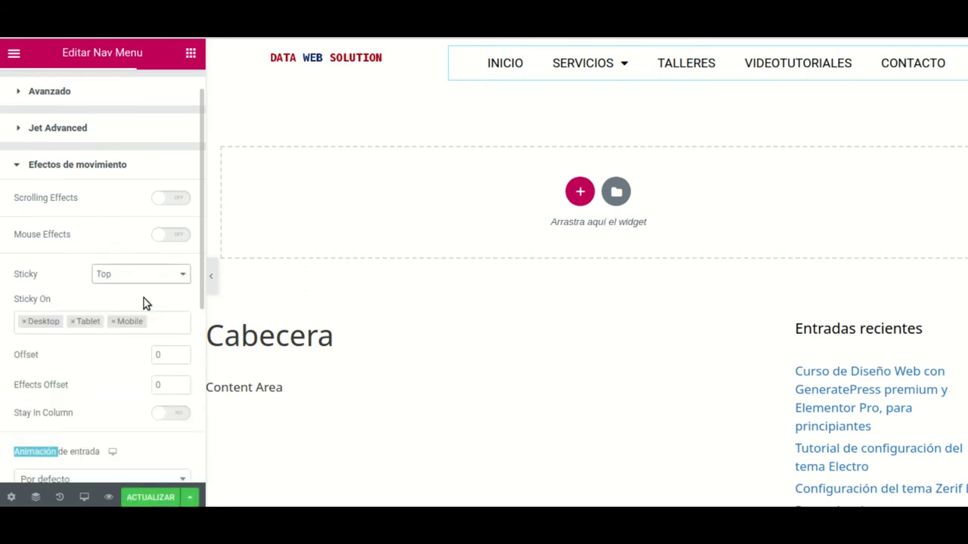
left_click(150, 496)
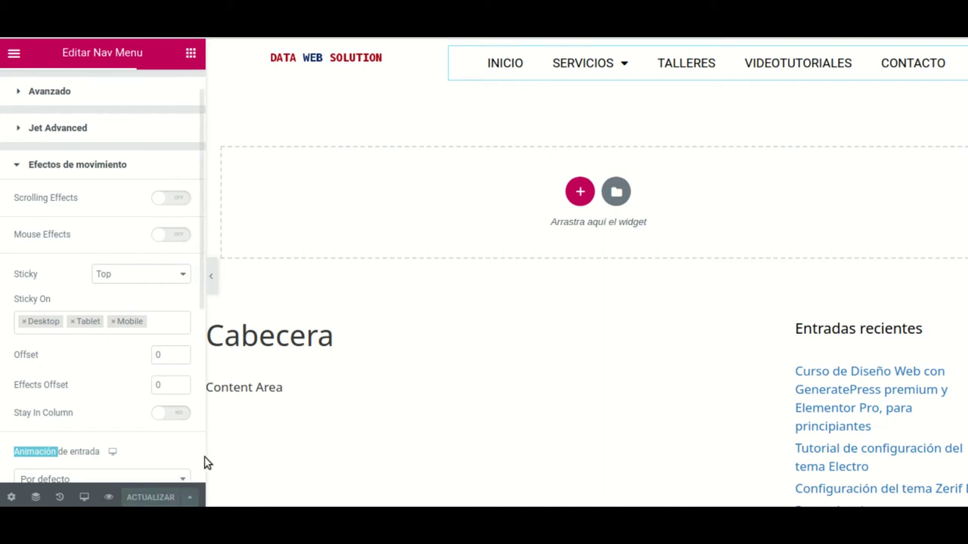
Step: Check how the header menu behaves while scrolling, both in the editor preview and on the live home page
scroll(809, 112, "down", 5)
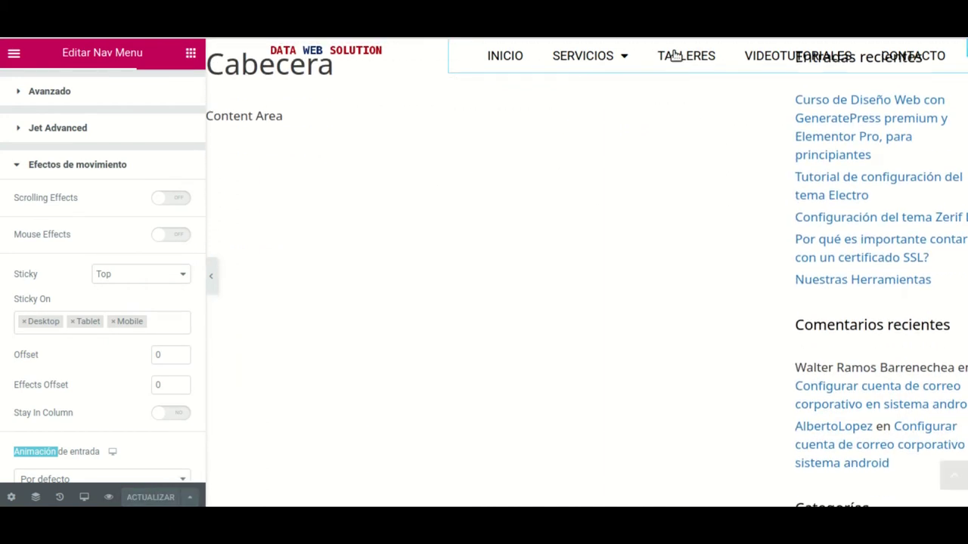
scroll(675, 56, "down", 3)
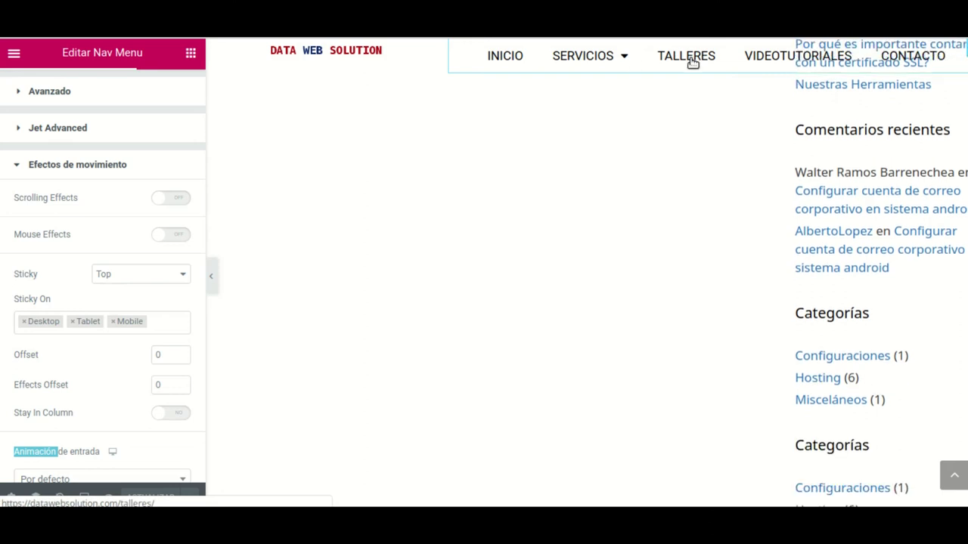
scroll(678, 76, "up", 8)
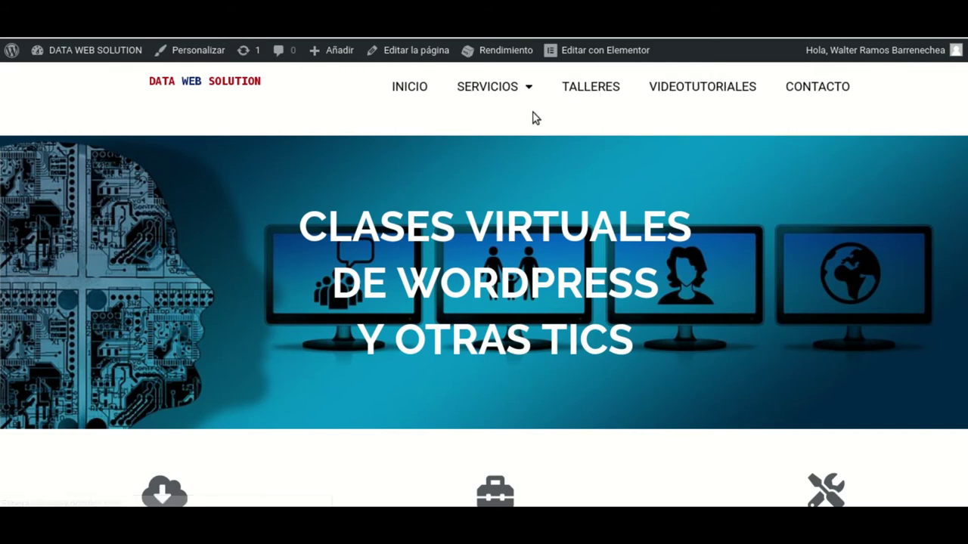
scroll(569, 123, "down", 1)
scroll(569, 123, "down", 5)
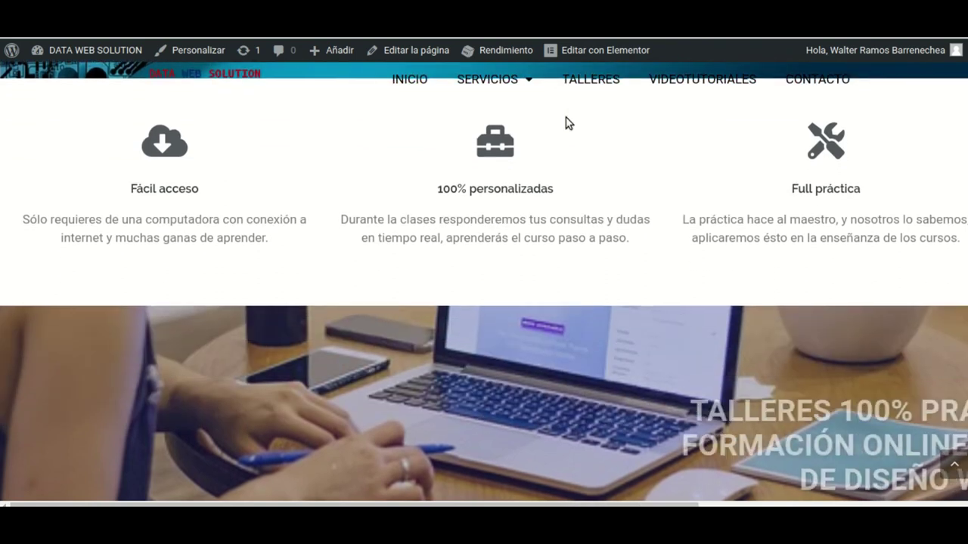
scroll(568, 124, "down", 3)
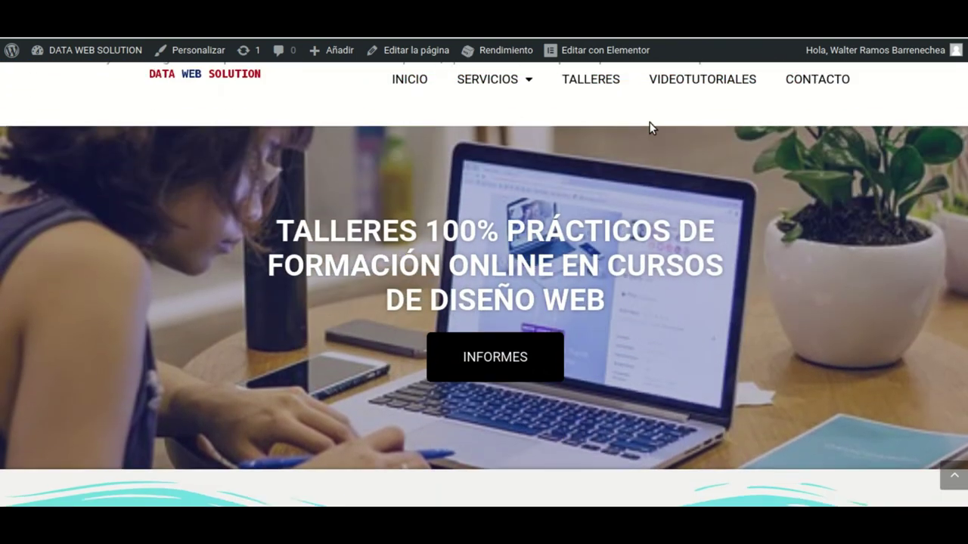
scroll(651, 122, "down", 5)
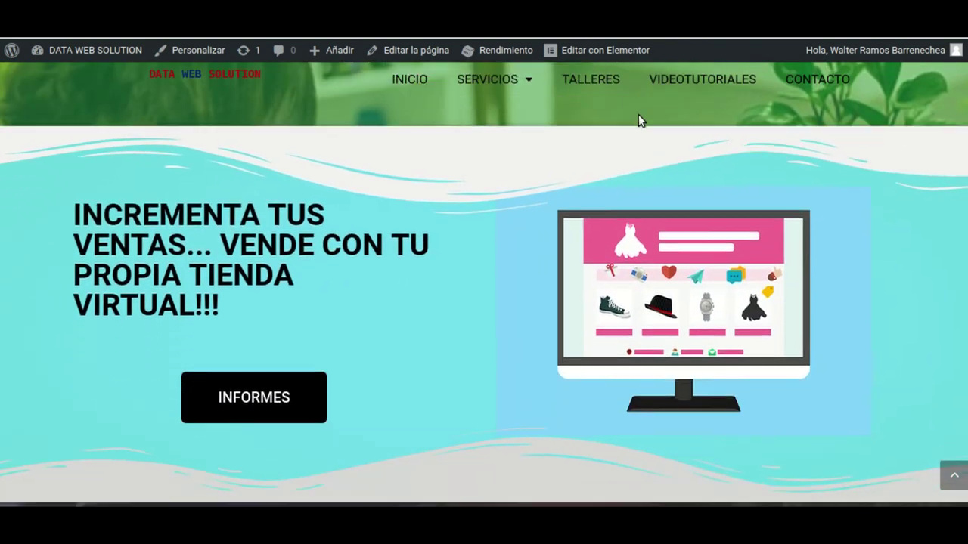
Step: Exit the Cabecera template editor to the WordPress dashboard and open the Theme Builder template list
scroll(638, 114, "up", 14)
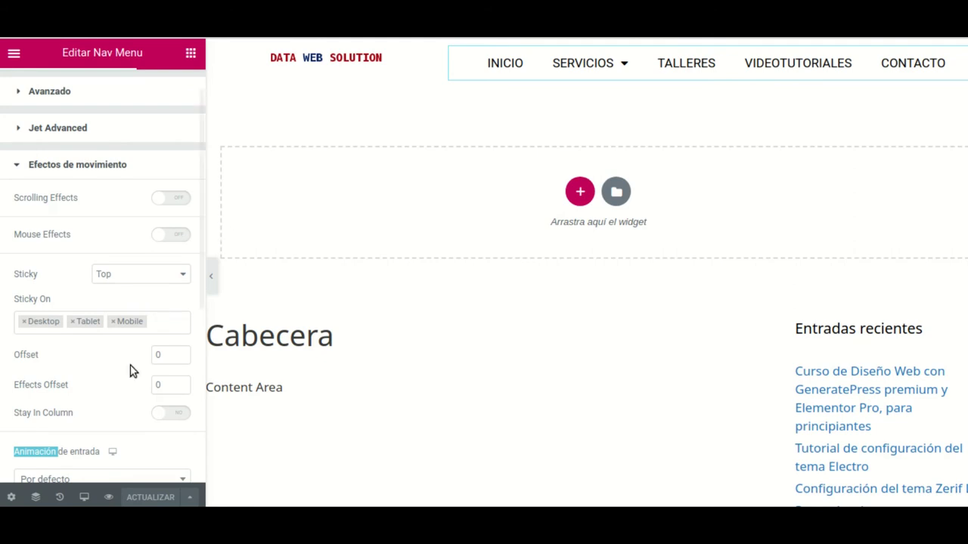
left_click(14, 54)
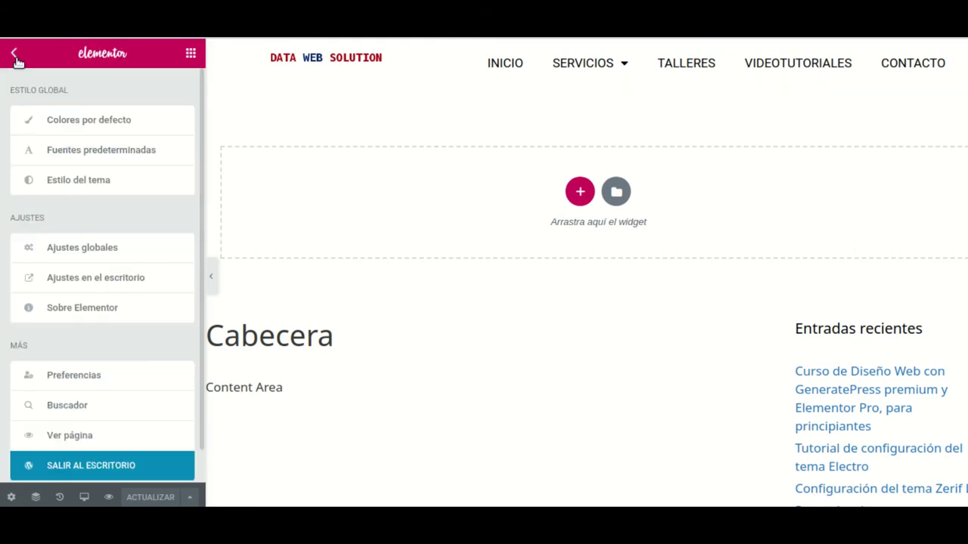
left_click(109, 463)
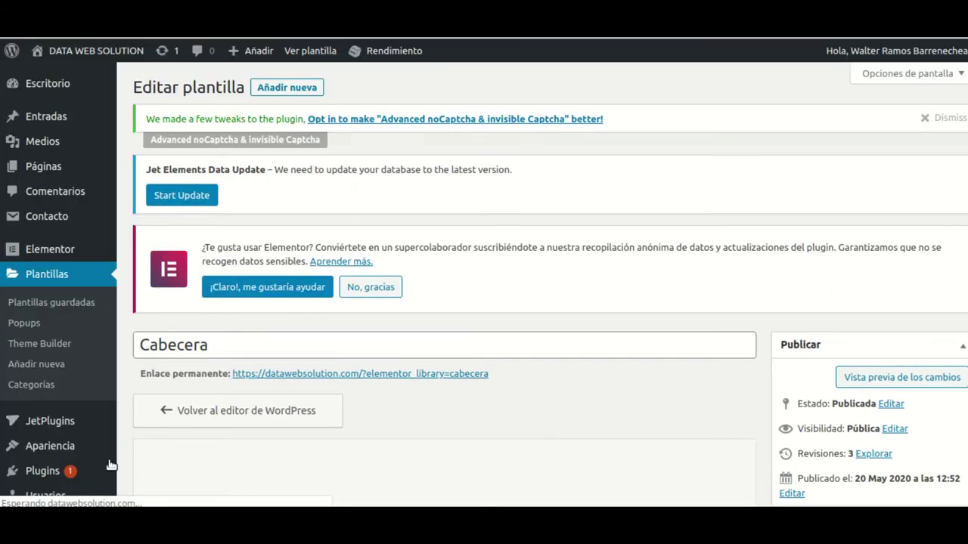
scroll(471, 363, "down", 1)
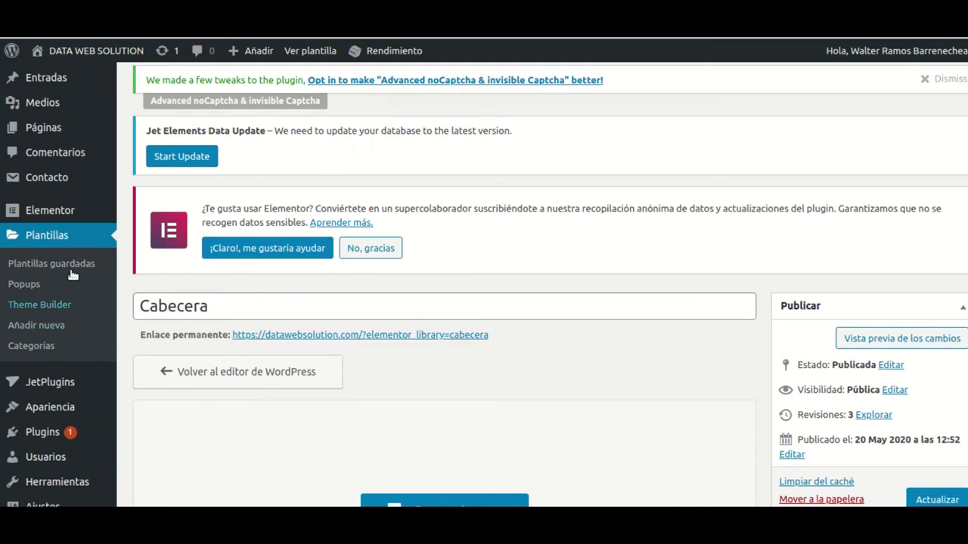
left_click(40, 306)
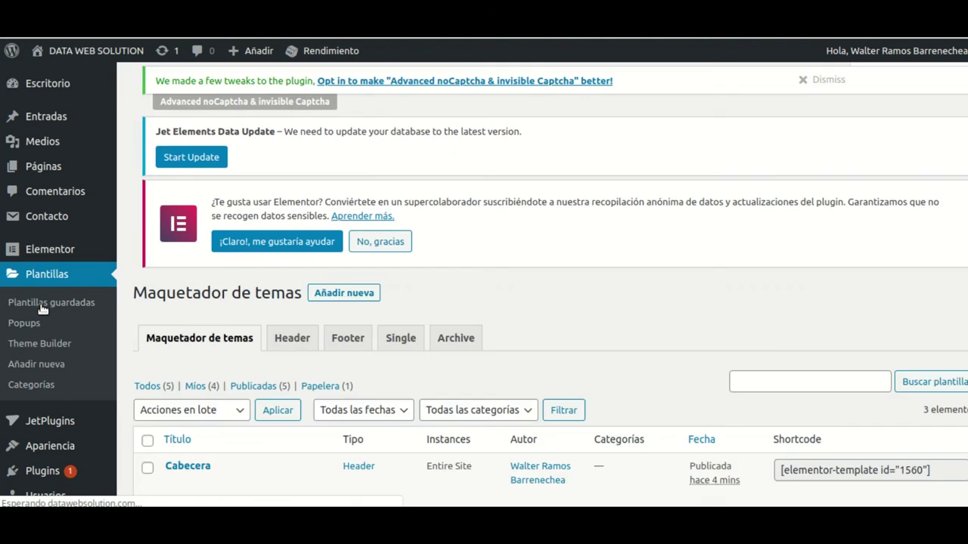
scroll(260, 341, "down", 3)
scroll(285, 340, "up", 3)
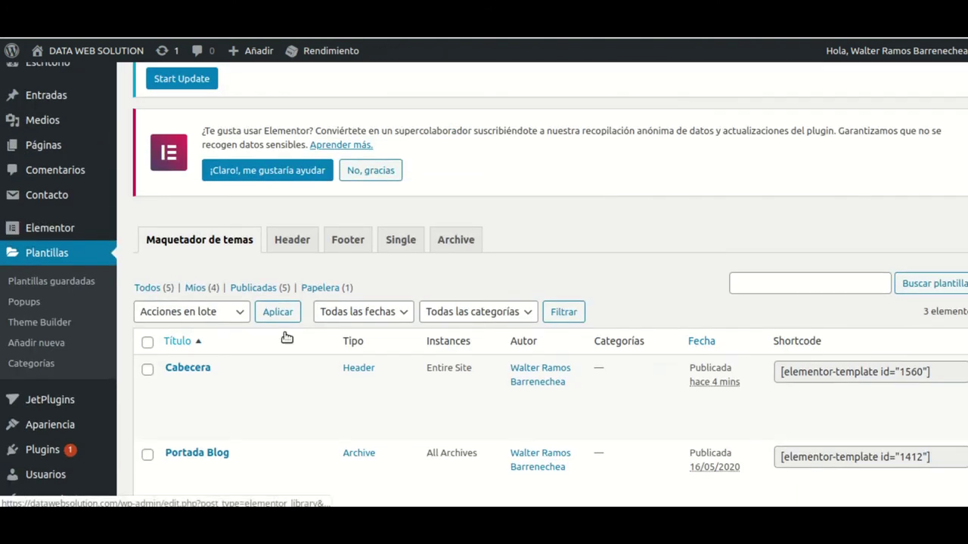
scroll(295, 264, "up", 3)
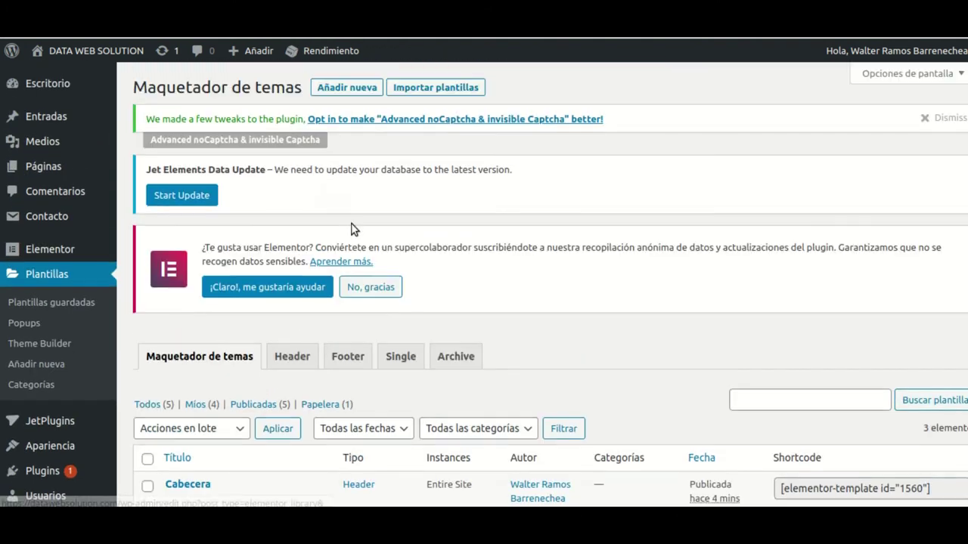
Step: Create a new template of type Footer named Footer and dismiss the block library
left_click(342, 83)
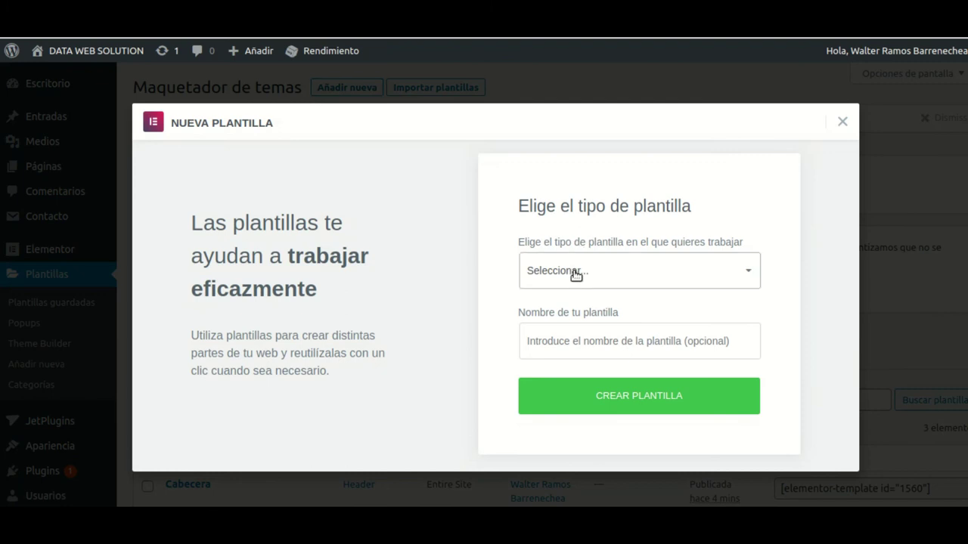
left_click(576, 276)
left_click(762, 271)
left_click(748, 268)
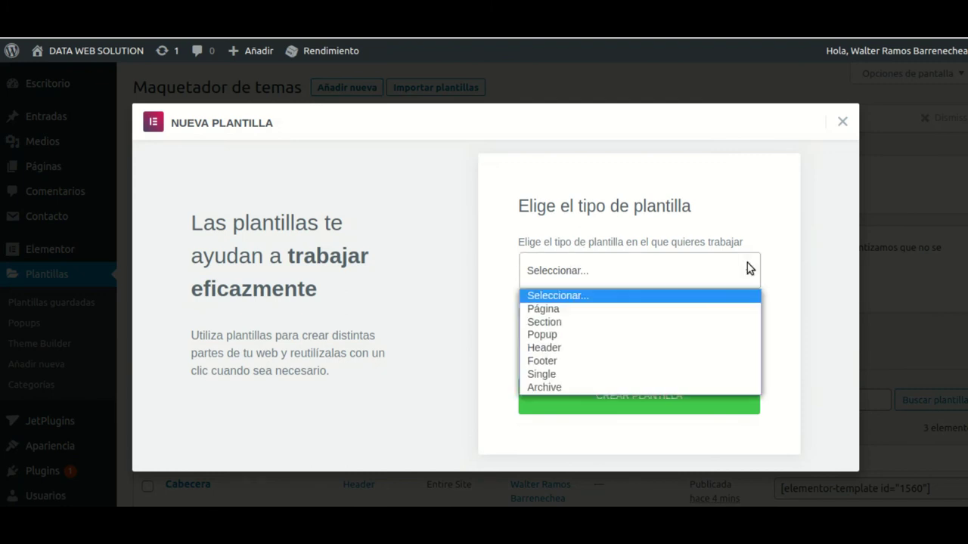
left_click(553, 360)
left_click(557, 347)
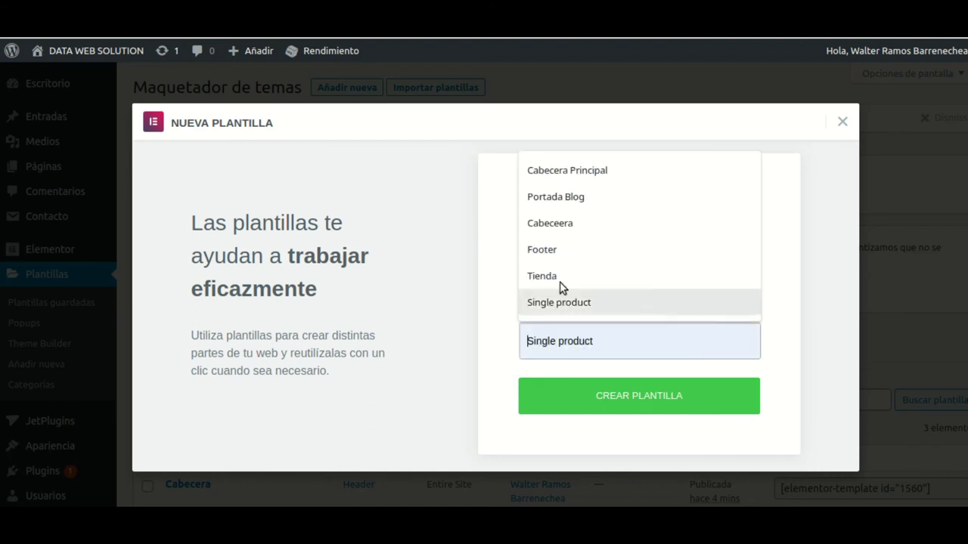
left_click(561, 257)
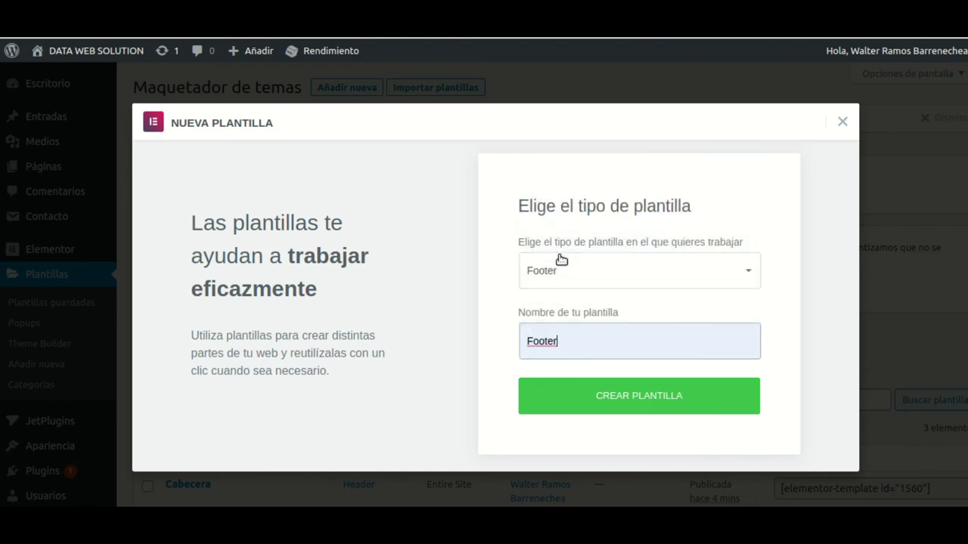
left_click(644, 400)
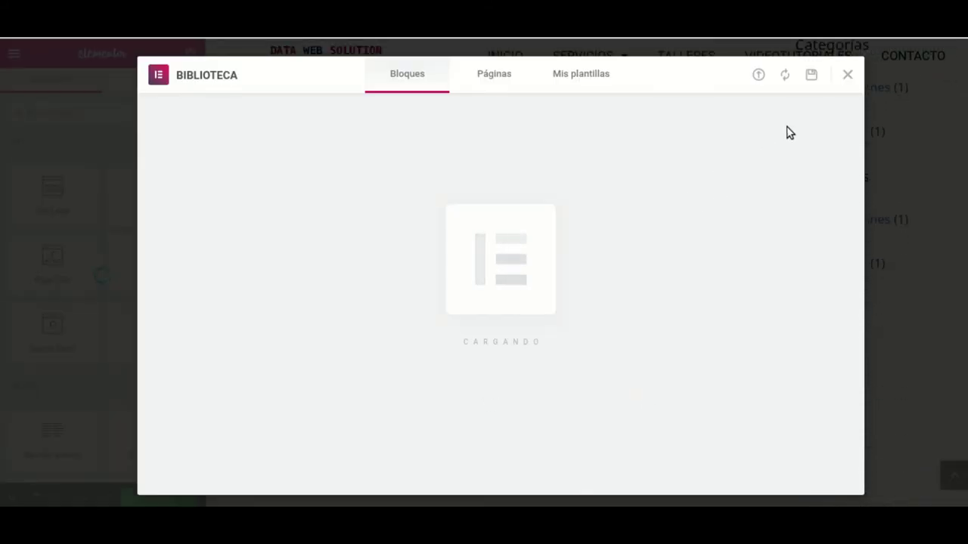
left_click(848, 77)
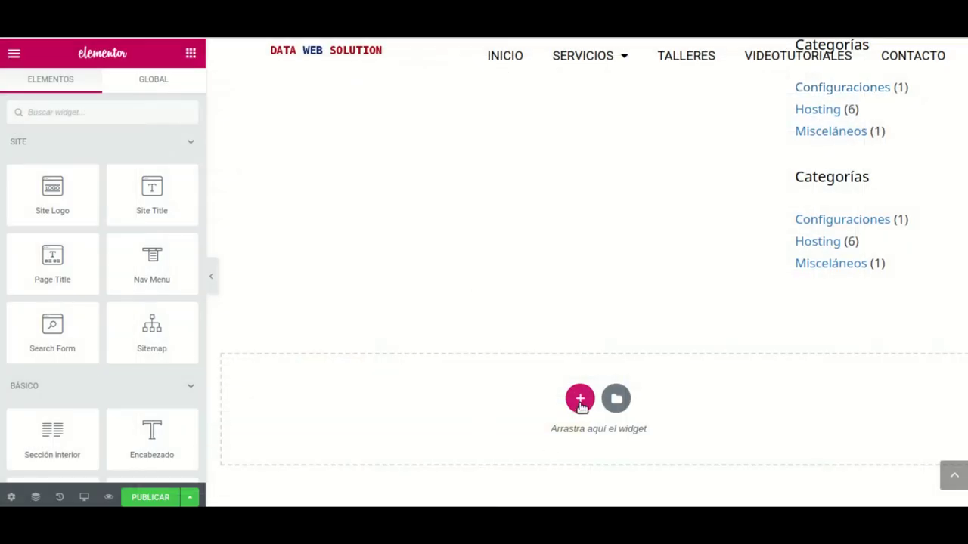
Step: Add a section with three equal columns to the footer and stretch it to the full page width
left_click(580, 399)
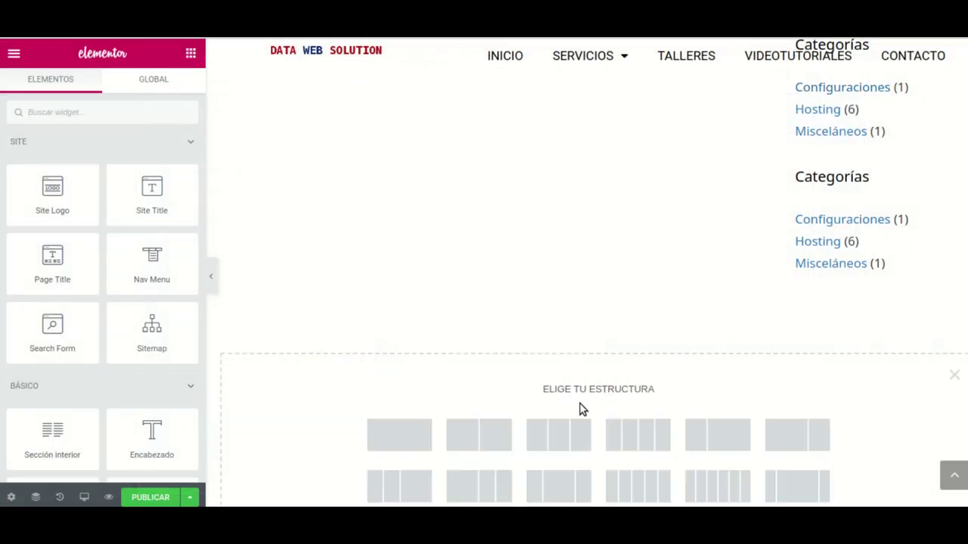
left_click(563, 444)
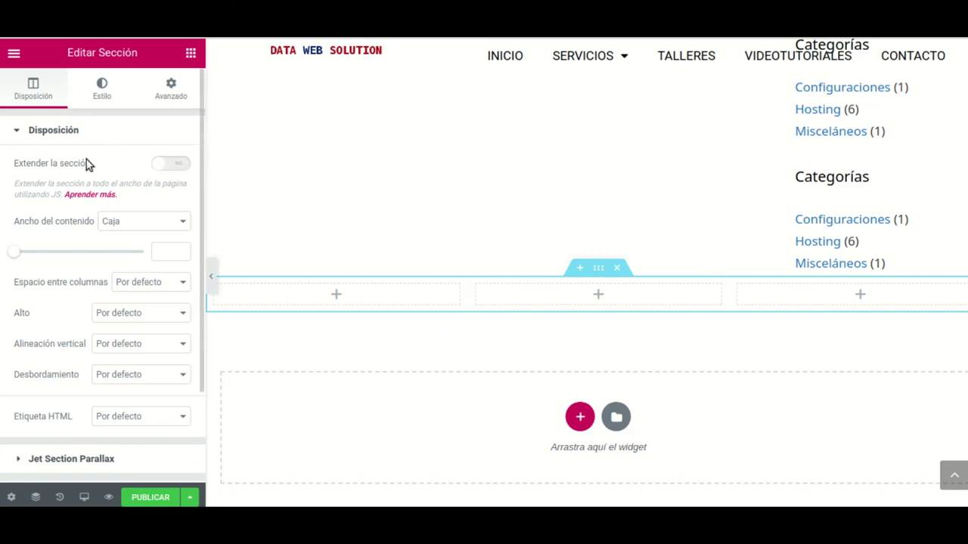
left_click(176, 166)
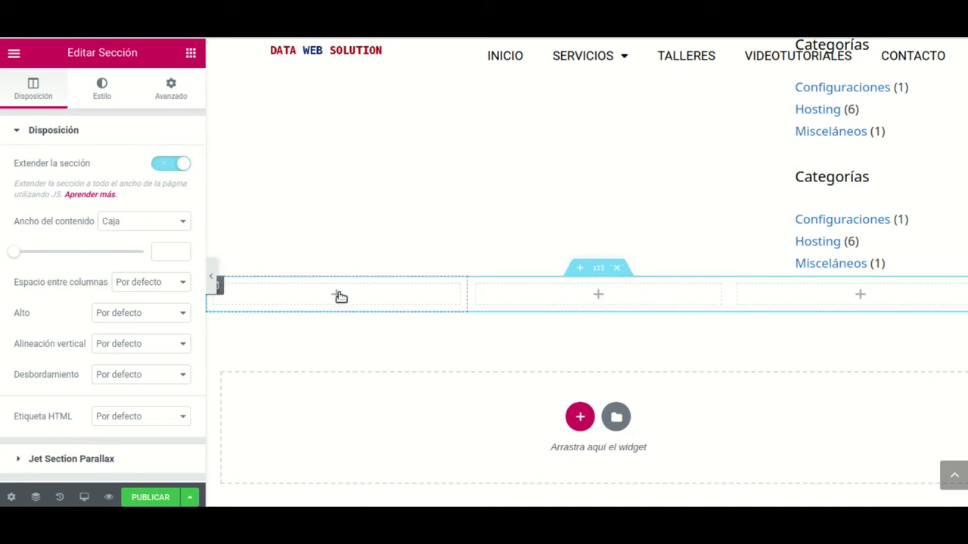
Step: Add a heading widget to the first footer column, titled Nosotros and aligned to the centre
left_click(338, 295)
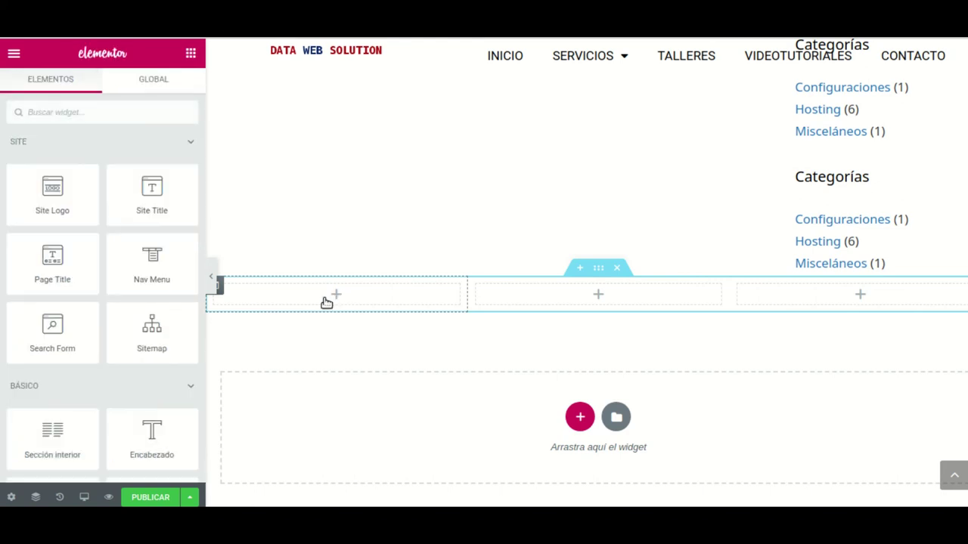
left_click_drag(155, 430, 214, 297)
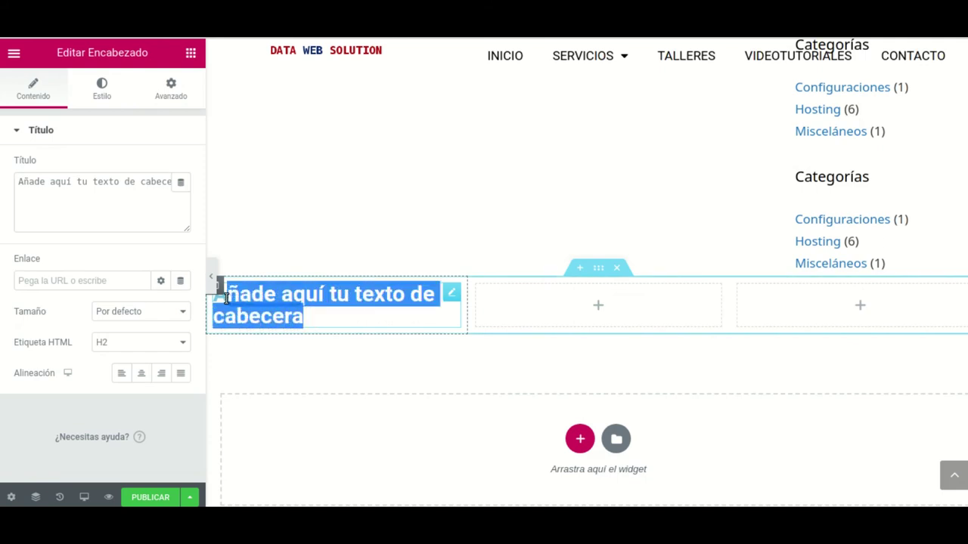
left_click(208, 309)
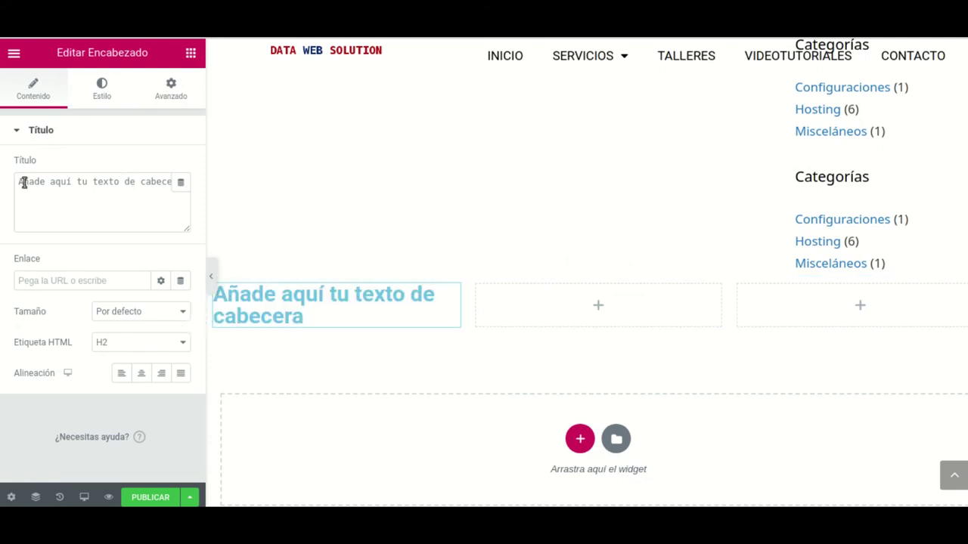
mouse_move(16, 189)
left_mouse_down()
mouse_move(119, 188)
mouse_move(19, 177)
left_mouse_up()
left_click(123, 190)
type("Nosotros")
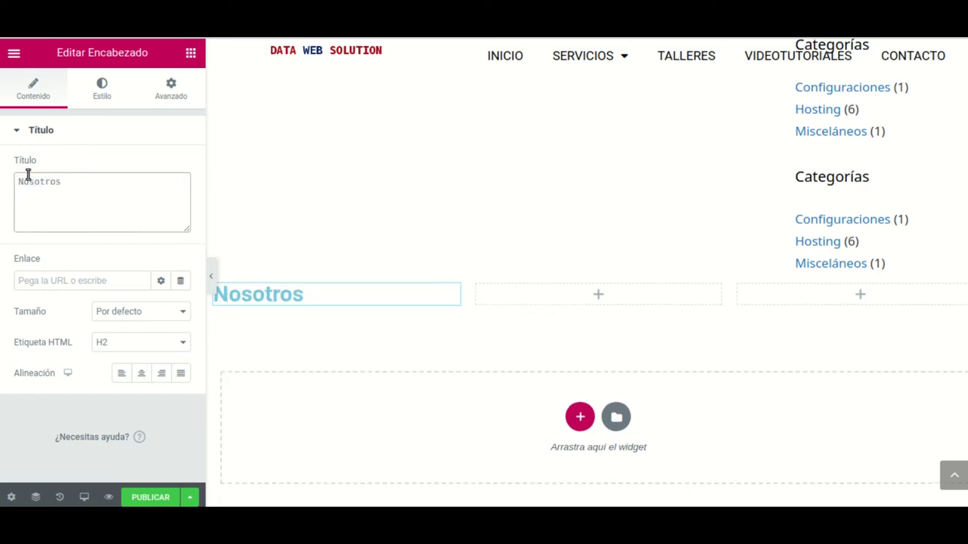
left_click(143, 376)
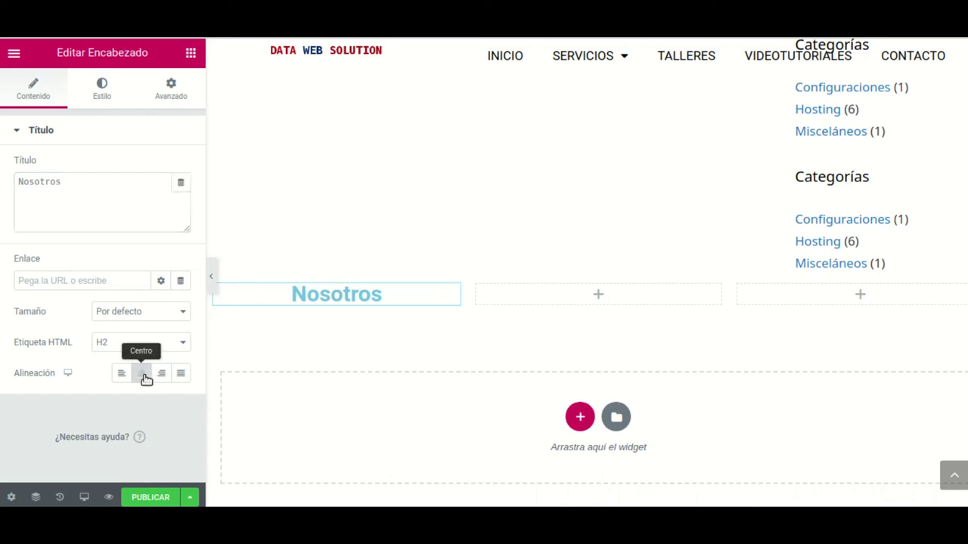
Step: Set the text color of the Nosotros heading to black (#000000)
left_click(108, 96)
left_click(161, 167)
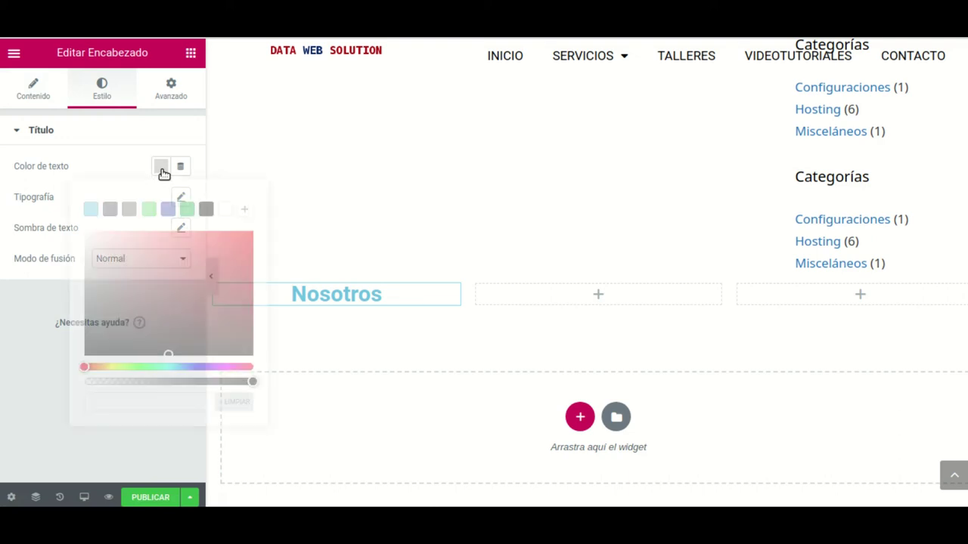
left_click(206, 209)
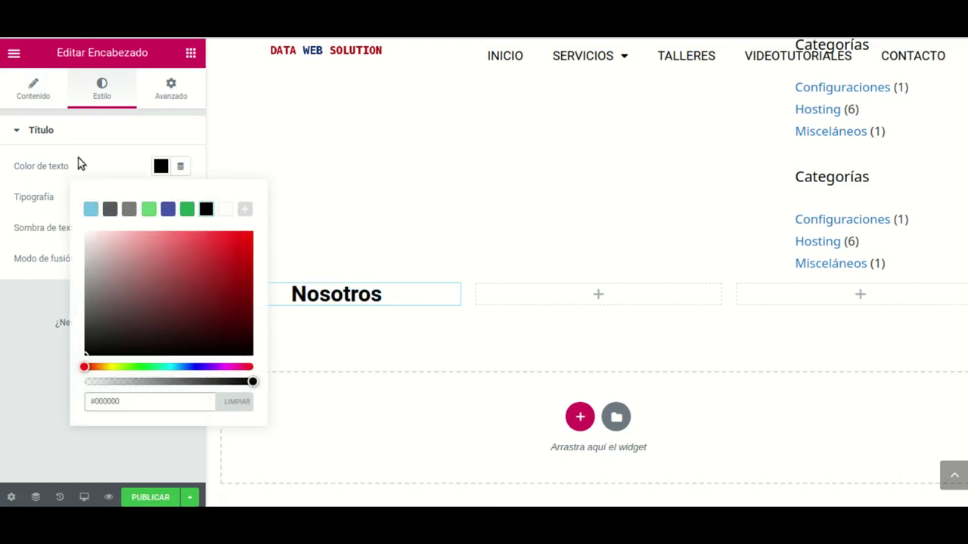
left_click(85, 166)
Step: Set the Nosotros heading's typography to Roboto, size 30 px, weight 400, with the Mayúsculas transformation
left_click(180, 198)
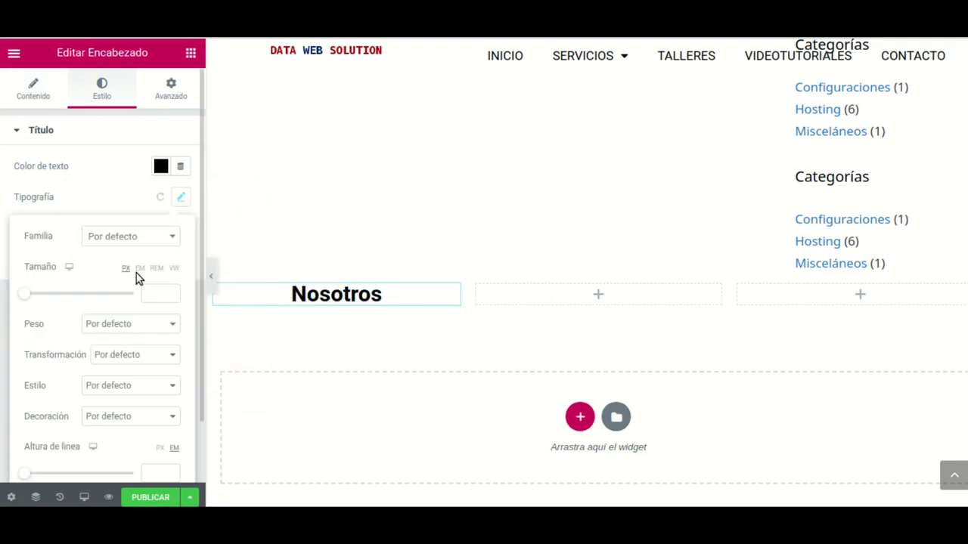
left_click(99, 240)
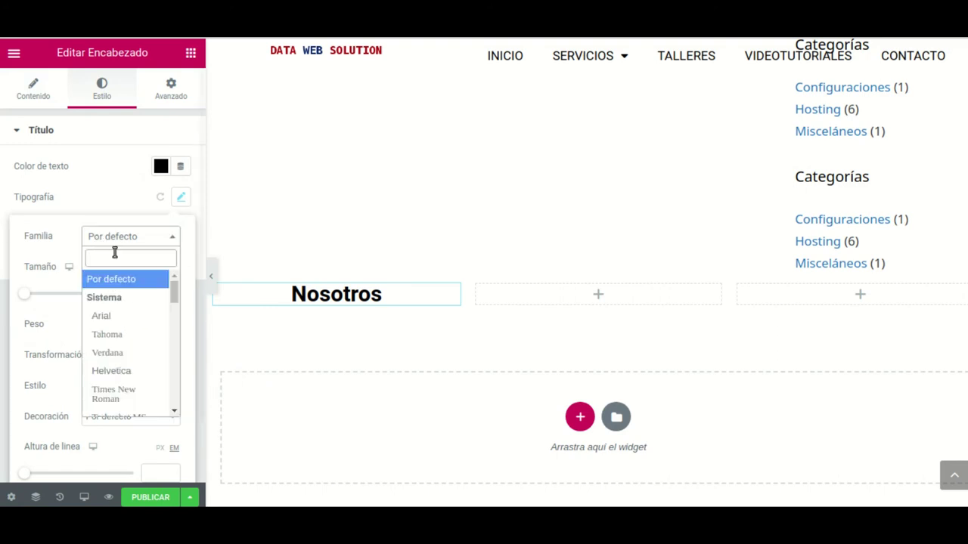
type("robo")
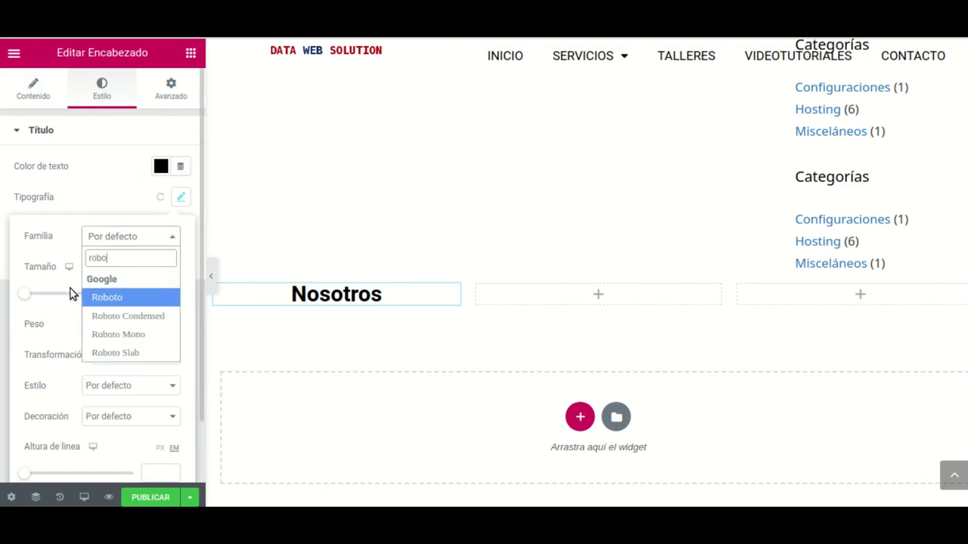
left_click(101, 300)
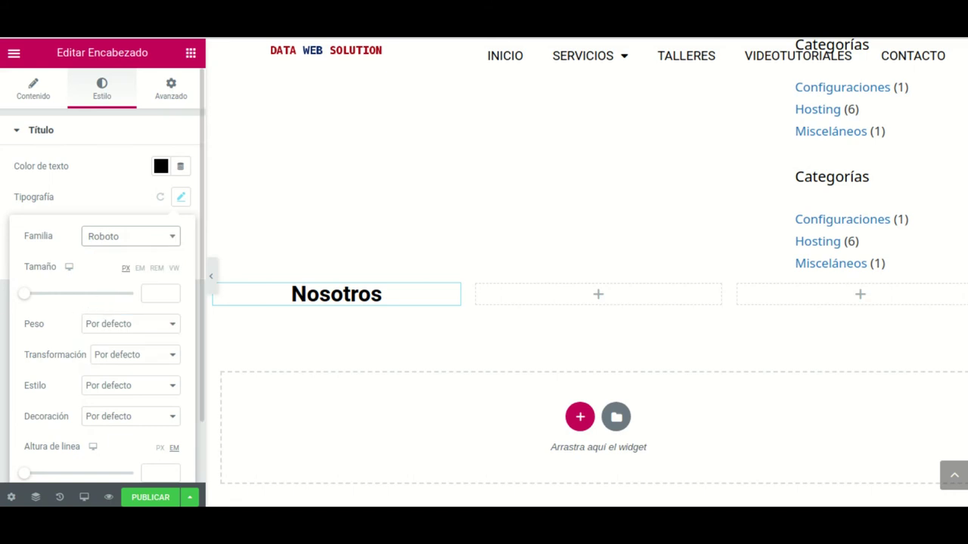
left_click_drag(29, 296, 40, 293)
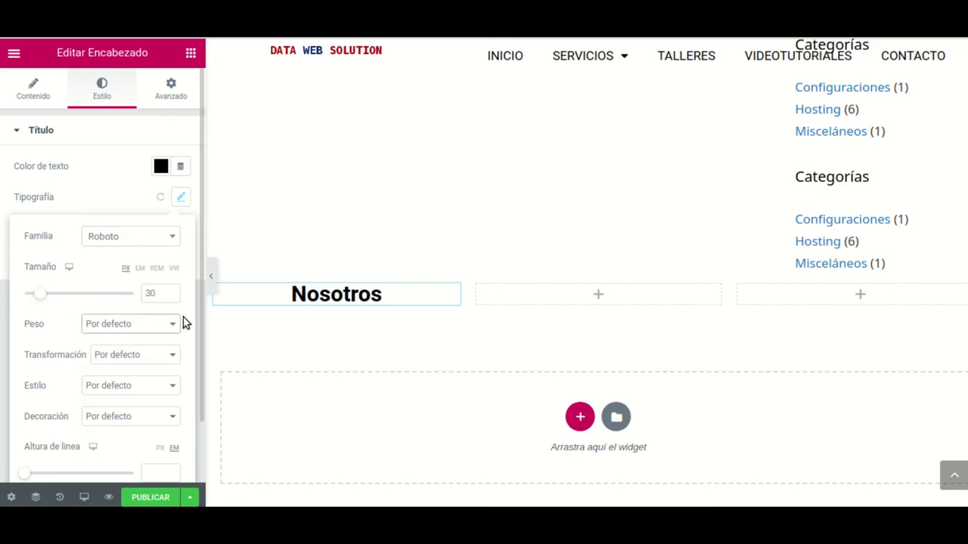
left_click(172, 326)
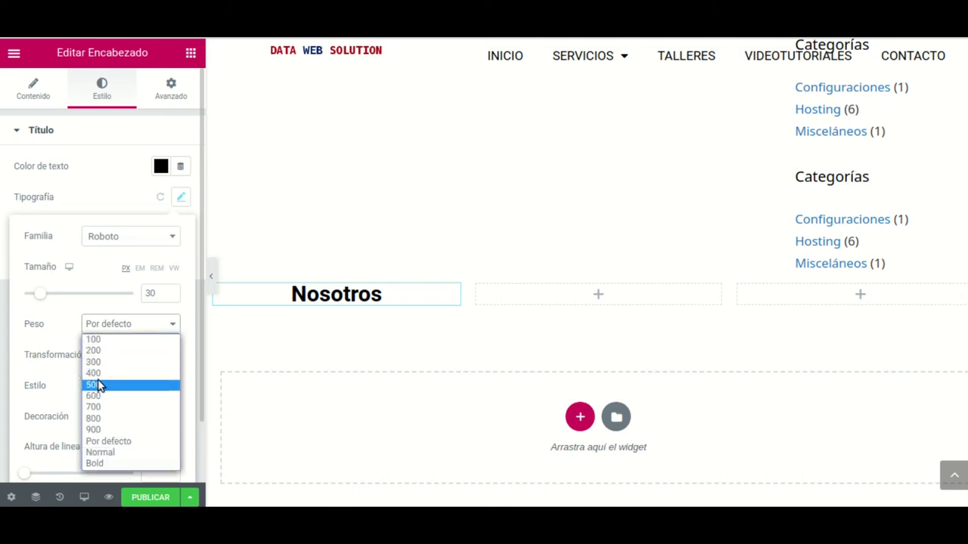
left_click(98, 373)
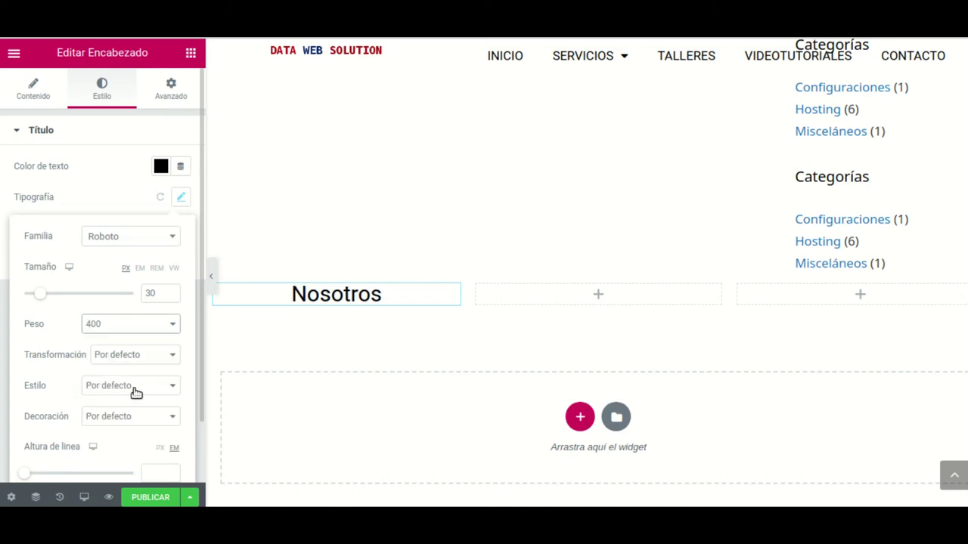
left_click(151, 355)
left_click(140, 380)
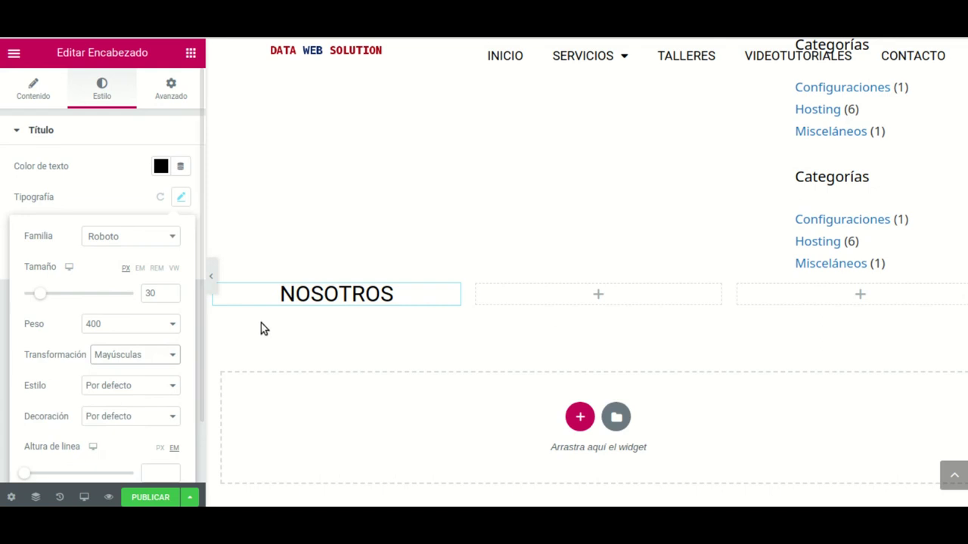
left_click(149, 141)
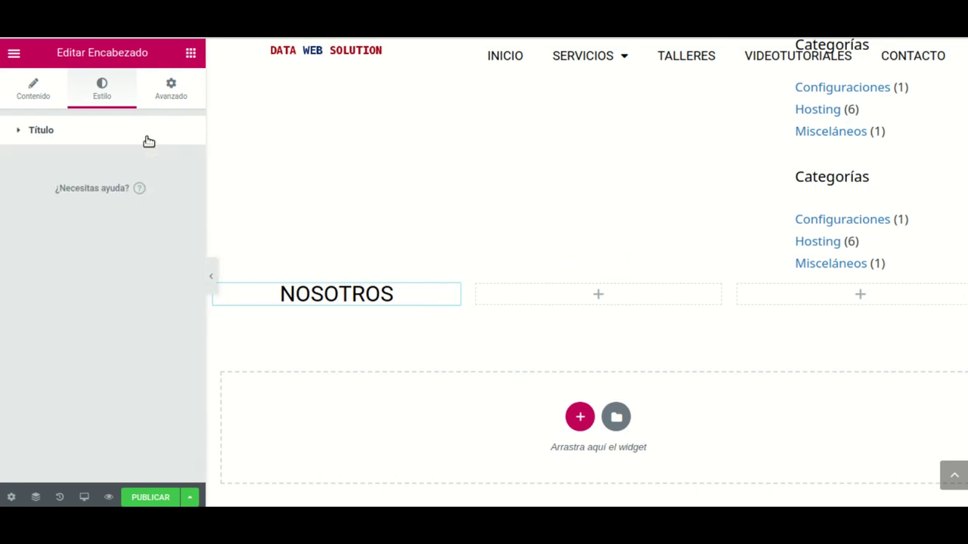
Step: Add a text editor widget below the Nosotros heading in the first footer column
left_click(191, 54)
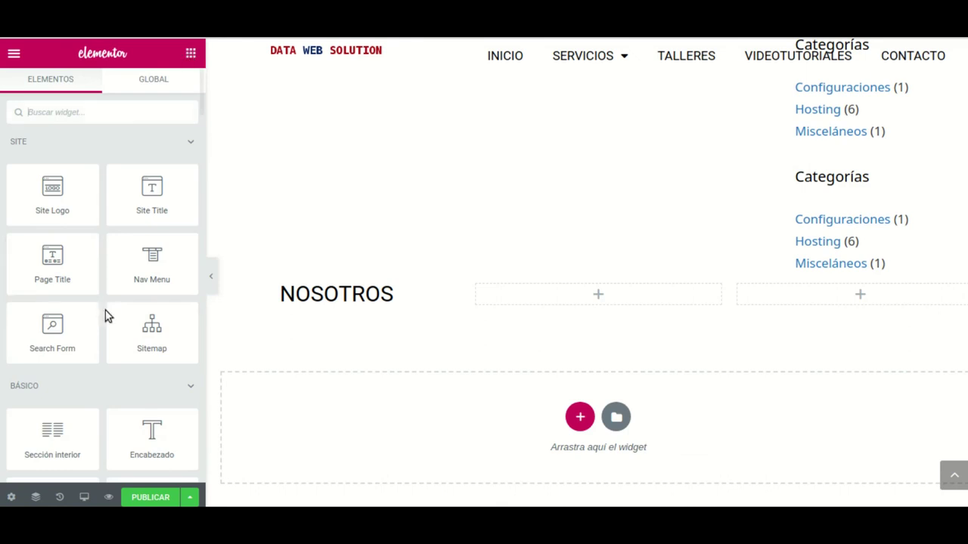
scroll(136, 399, "down", 1)
left_click_drag(153, 439, 341, 300)
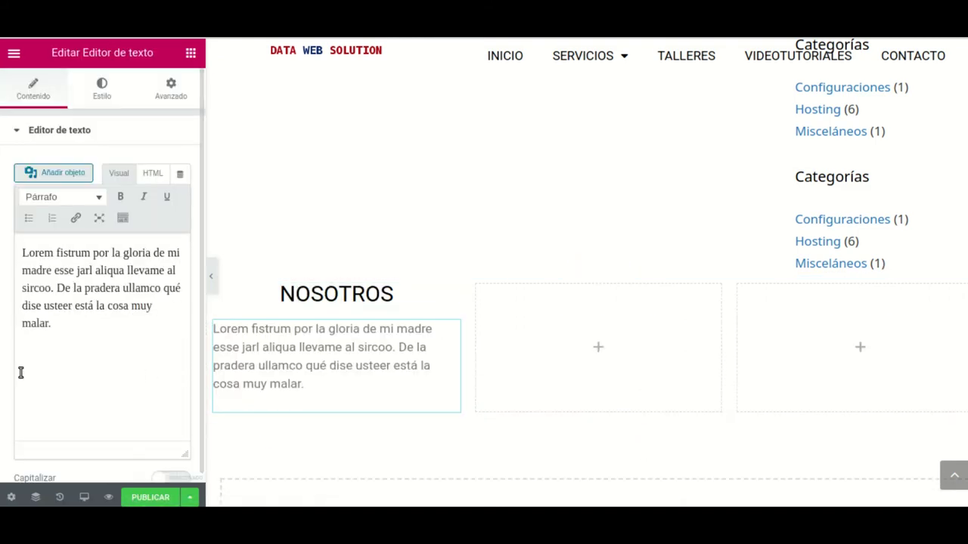
Step: Duplicate the sample Lorem fistrum paragraph as a second paragraph within the Nosotros text widget
left_click(61, 333)
key("Return")
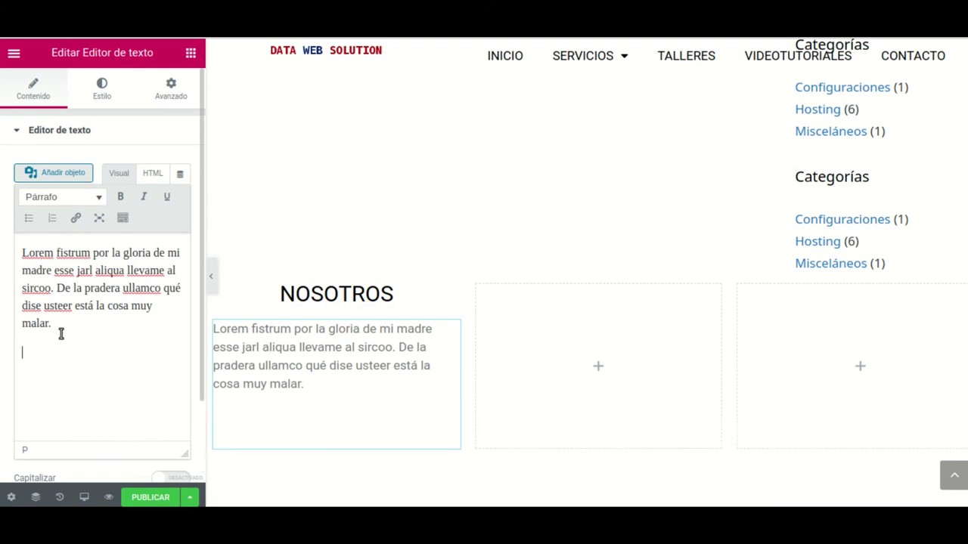
left_click_drag(48, 323, 18, 264)
left_click(15, 253)
left_click_drag(61, 323, 21, 254)
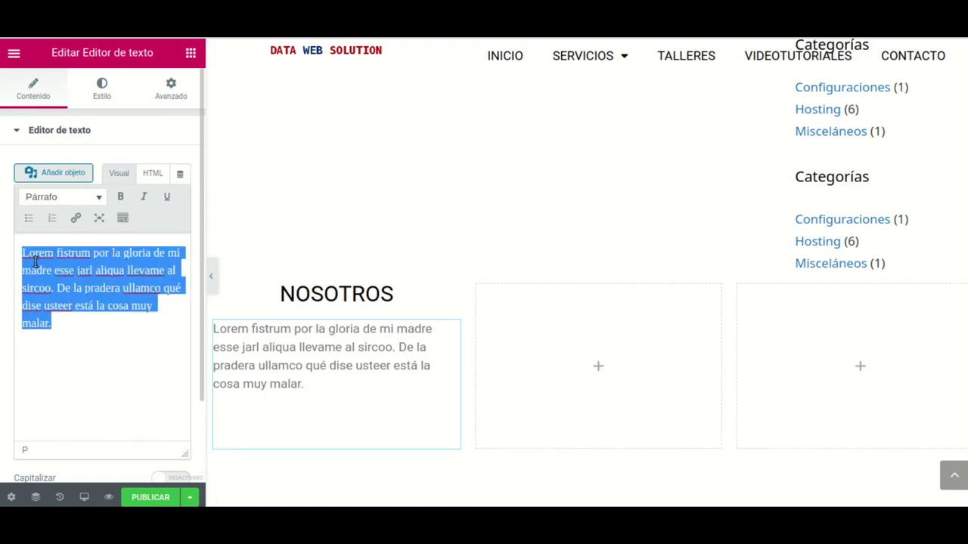
right_click(36, 261)
left_click(82, 292)
left_click(71, 328)
right_click(50, 345)
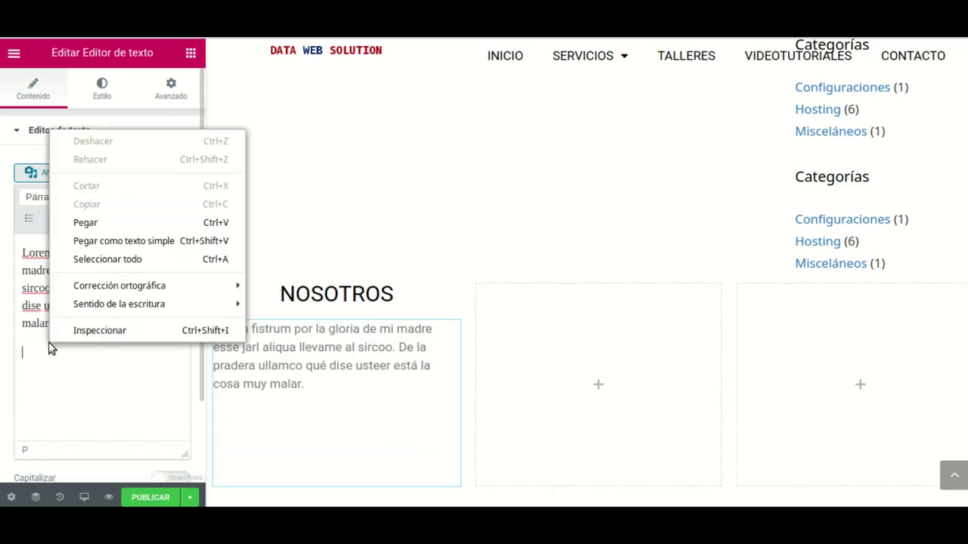
left_click(89, 221)
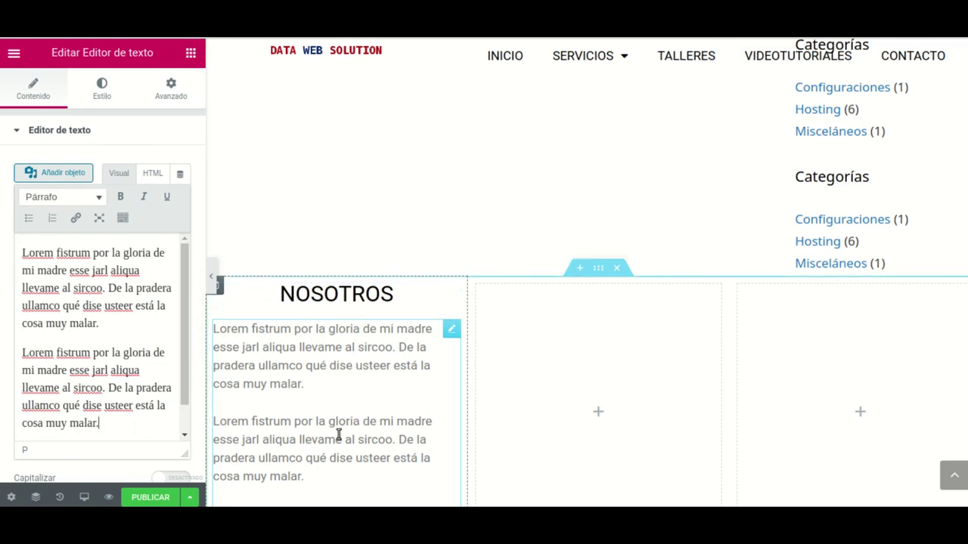
Step: Set the text color of the Nosotros paragraphs to black
left_click(100, 96)
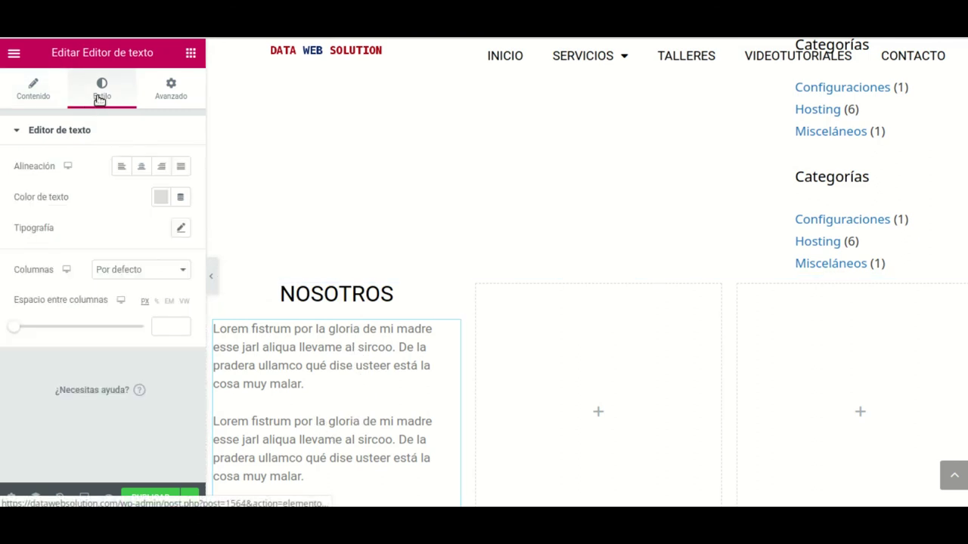
left_click(161, 200)
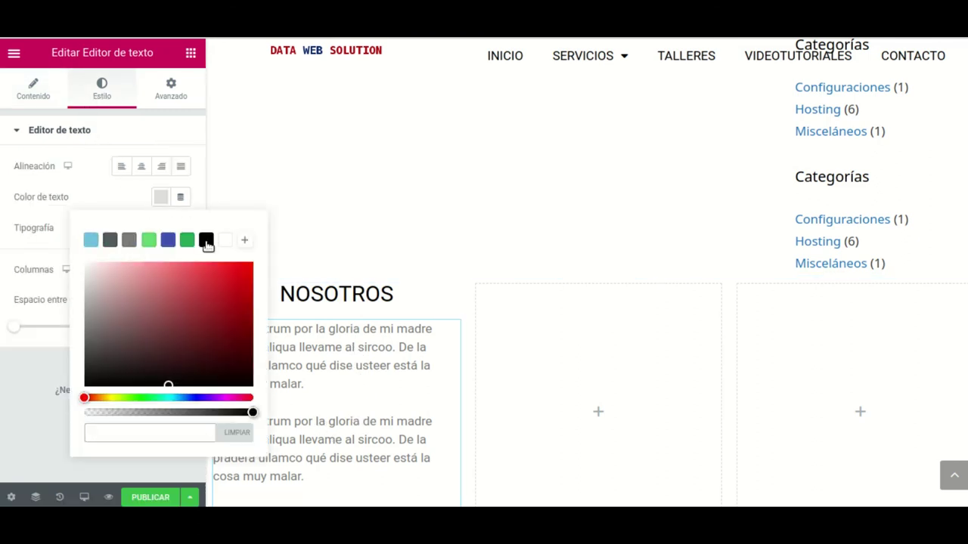
left_click(207, 241)
left_click(102, 200)
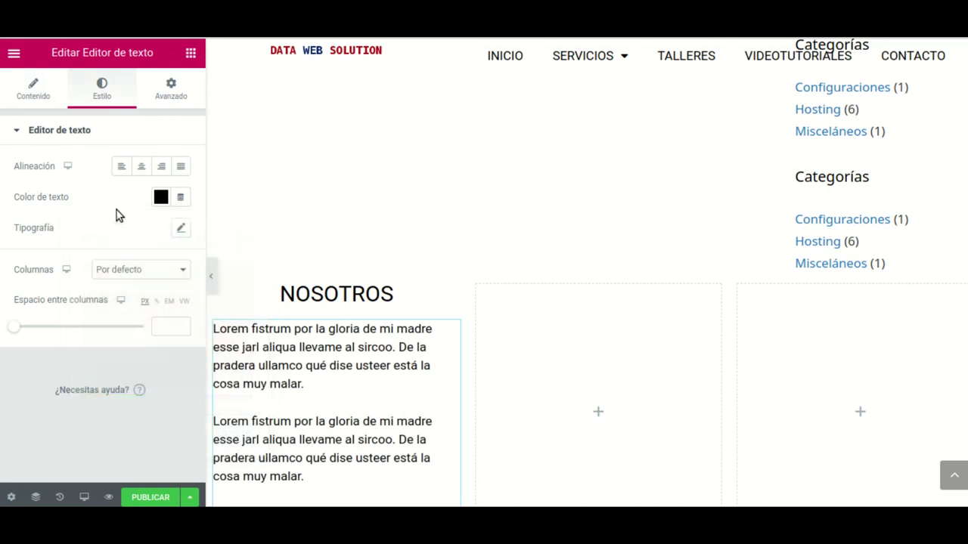
Step: Set the Nosotros paragraphs' typography to size 16 px and weight 400, keeping the default transformation
left_click(183, 229)
left_click_drag(25, 328, 32, 327)
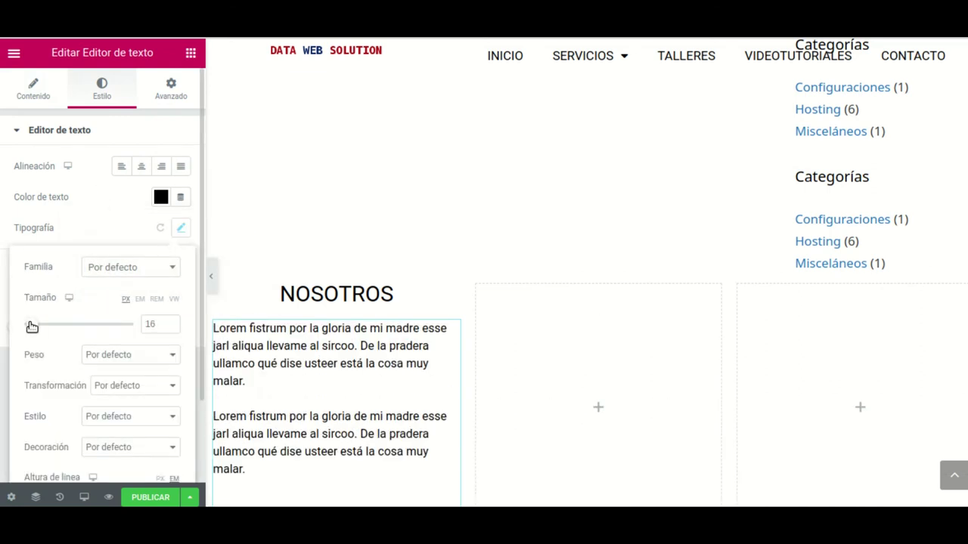
left_click(172, 358)
left_click(155, 402)
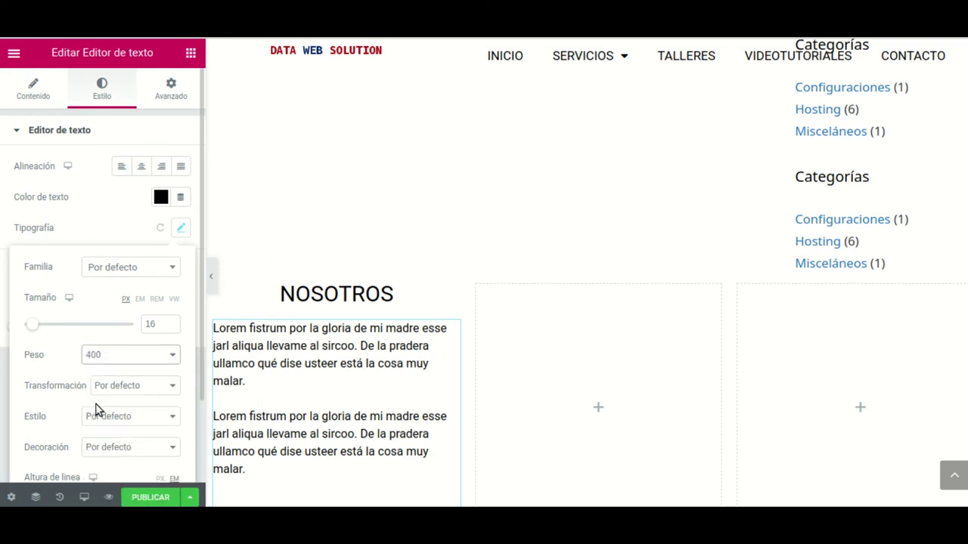
left_click(137, 389)
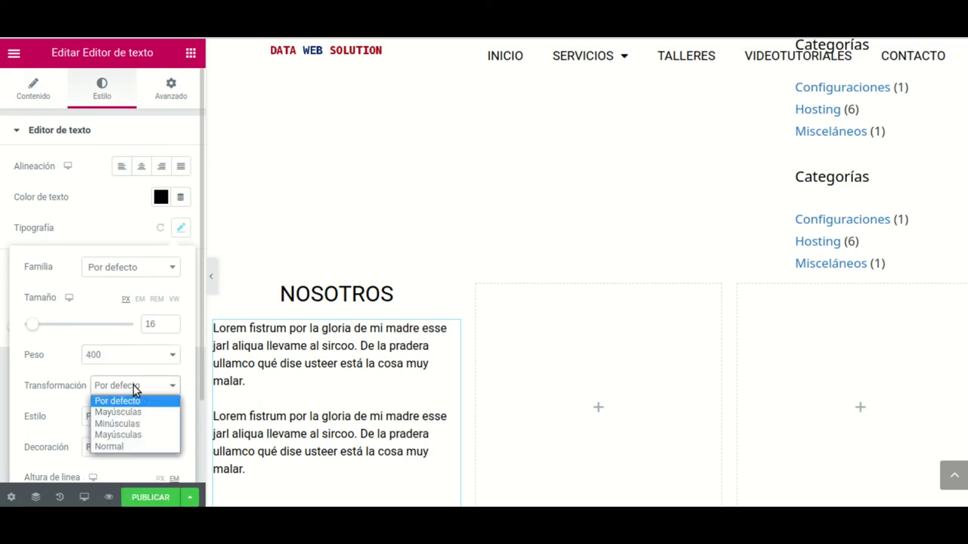
left_click(86, 304)
Step: Add a Site Logo widget to the middle footer column and align it to the centre
scroll(393, 344, "down", 2)
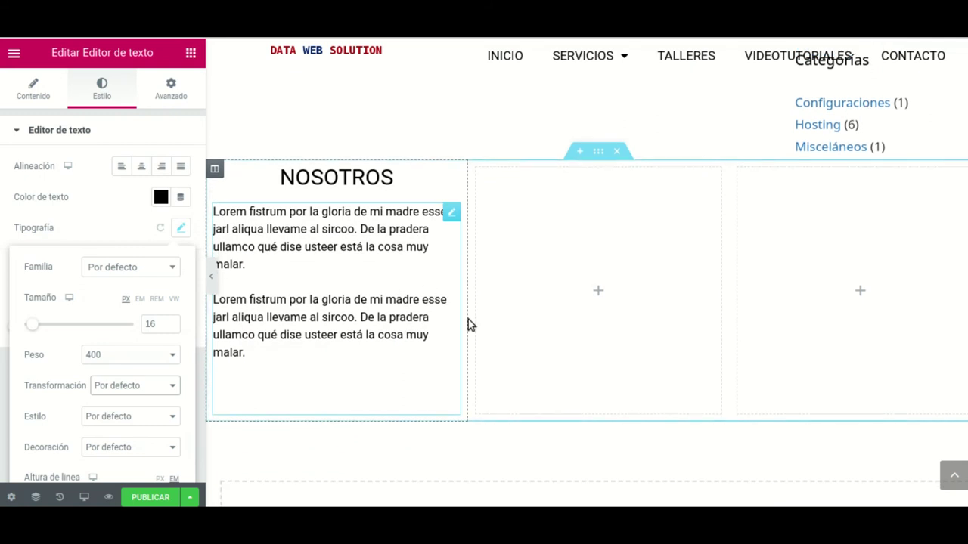
left_click(602, 293)
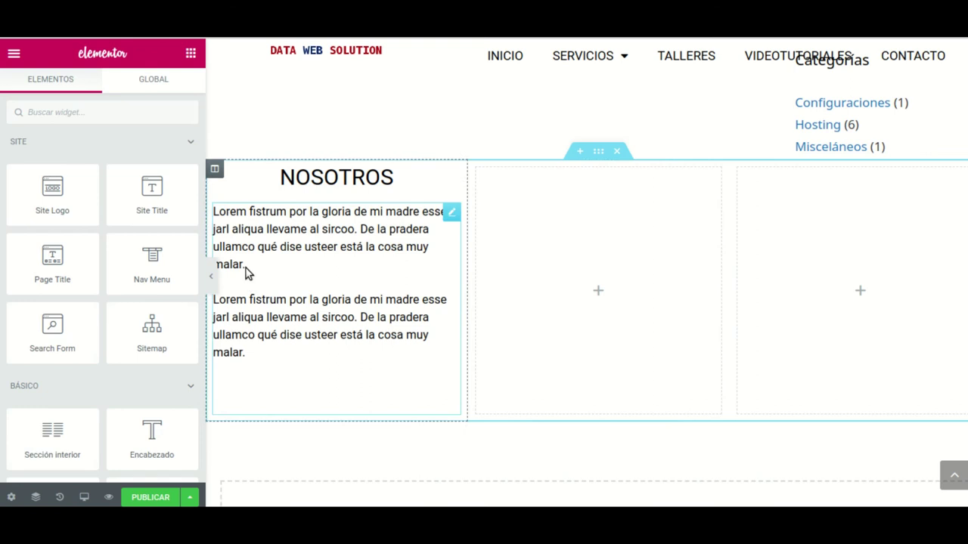
left_click_drag(154, 189, 2, 210)
left_click_drag(108, 179, 602, 249)
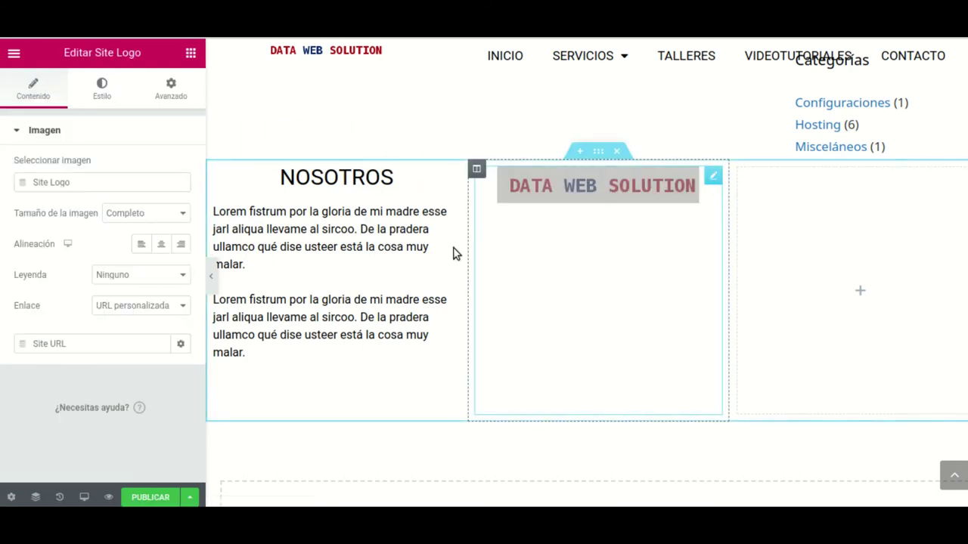
left_click(164, 244)
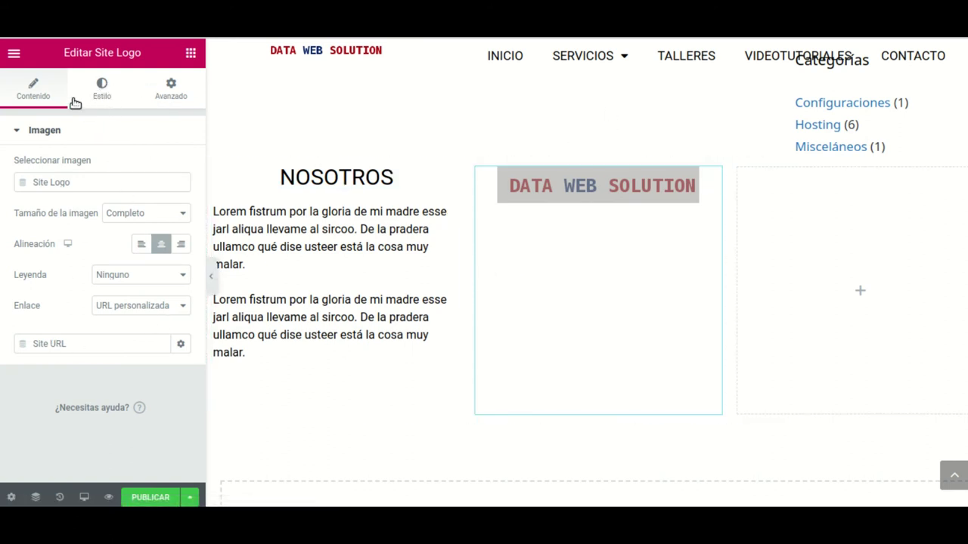
Step: Add a social icons widget (Iconos sociales) below the logo in the middle footer column
left_click(190, 53)
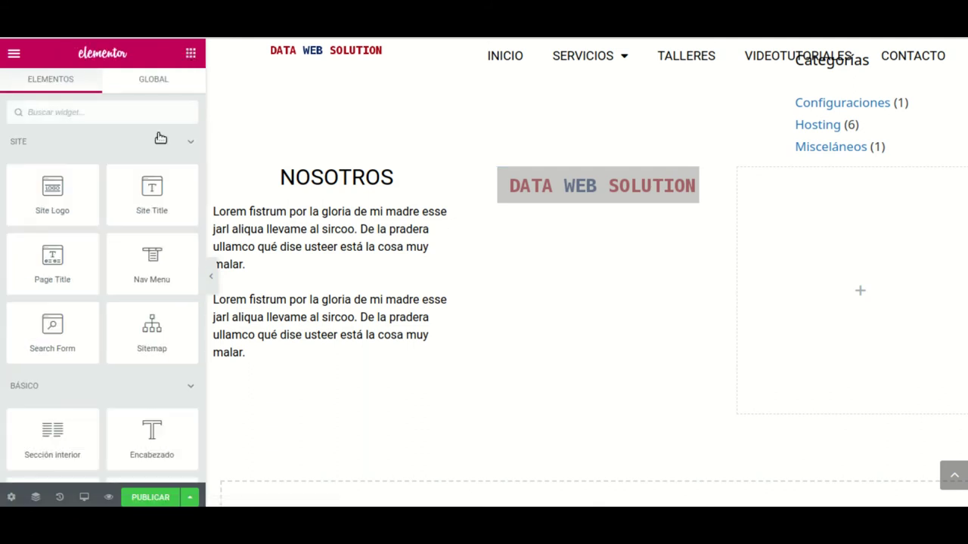
scroll(151, 315, "down", 5)
scroll(72, 325, "down", 15)
scroll(75, 334, "down", 5)
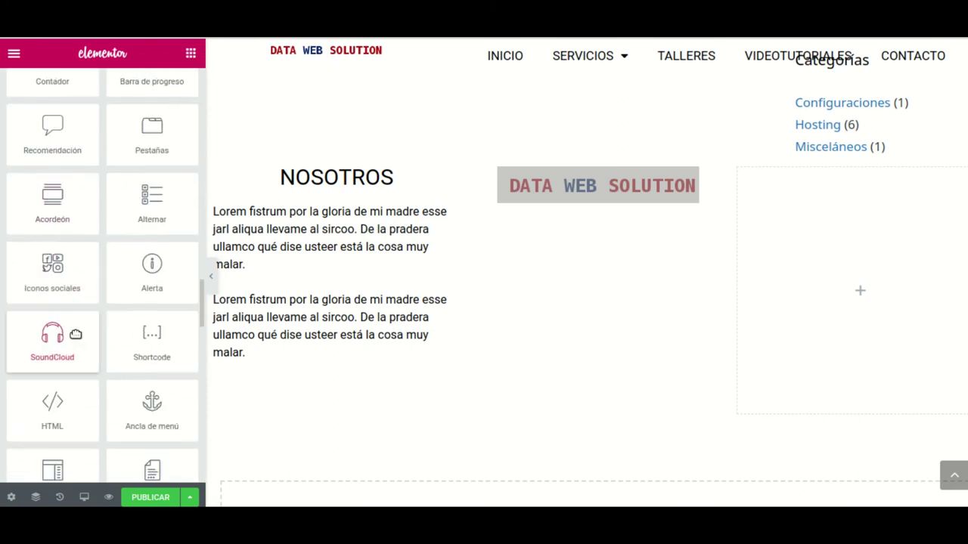
left_click_drag(105, 249, 599, 289)
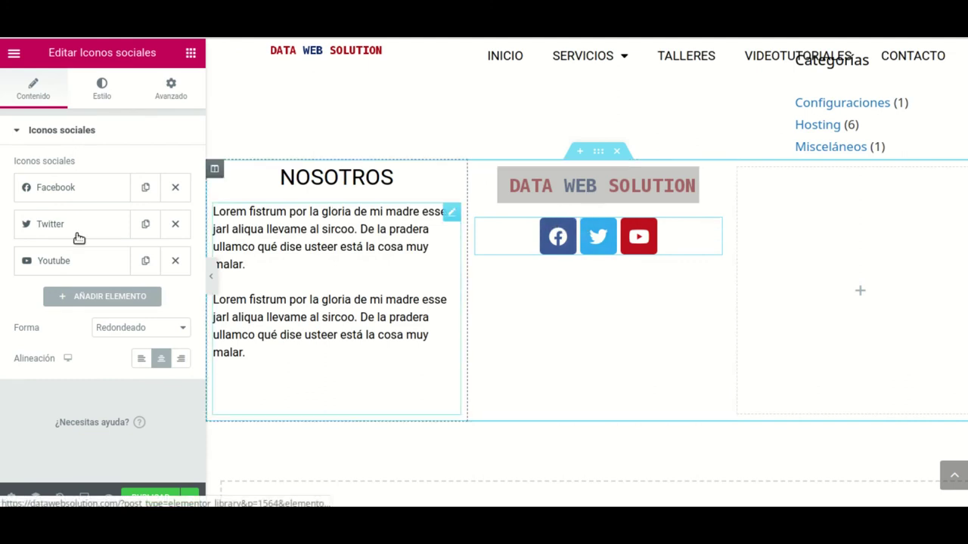
Step: Insert a spacer widget (Espaciador) between the logo and the social icons in the middle column
left_click(193, 55)
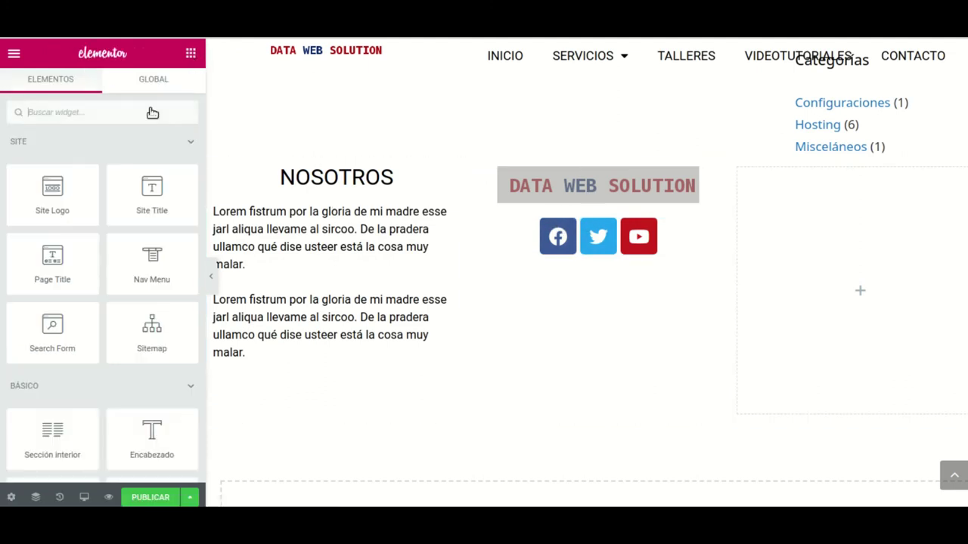
scroll(155, 325, "down", 5)
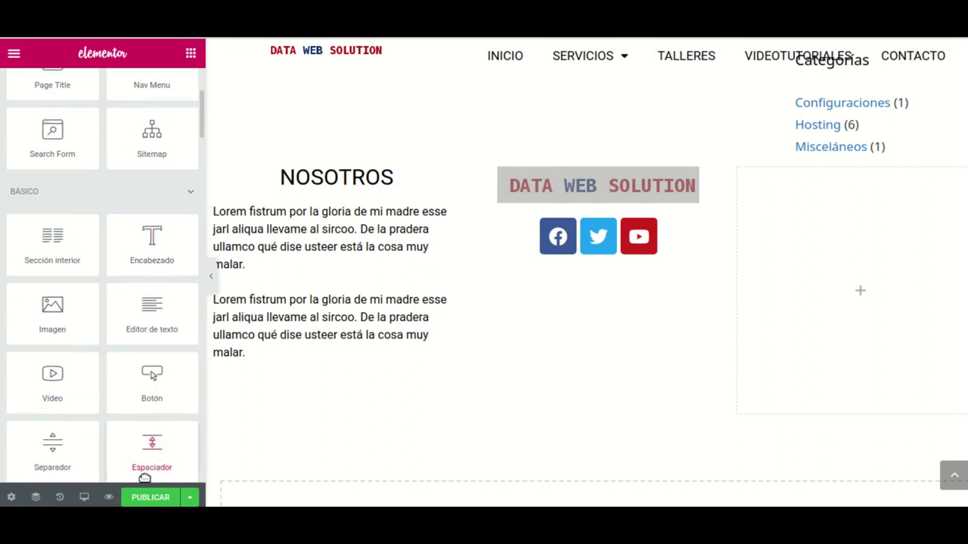
left_click_drag(198, 410, 601, 204)
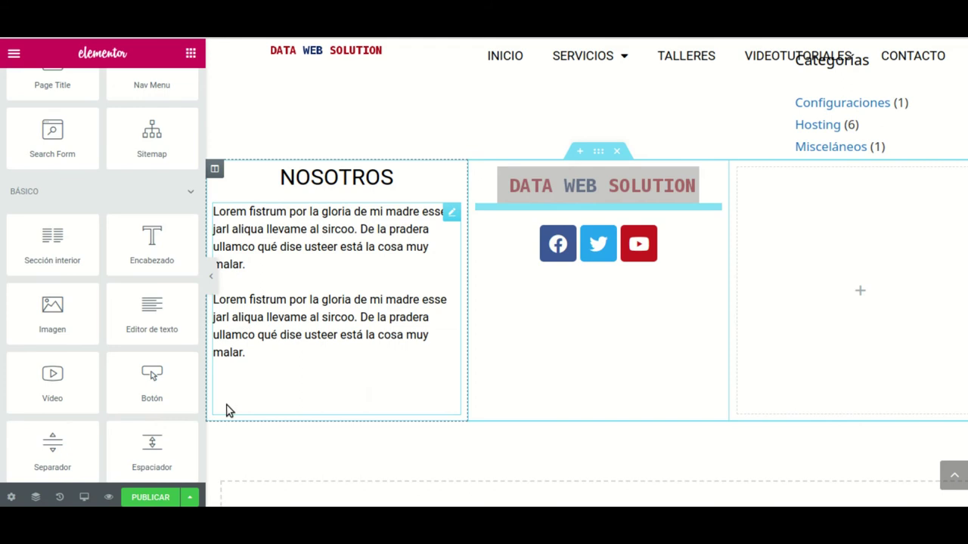
left_click_drag(151, 450, 597, 223)
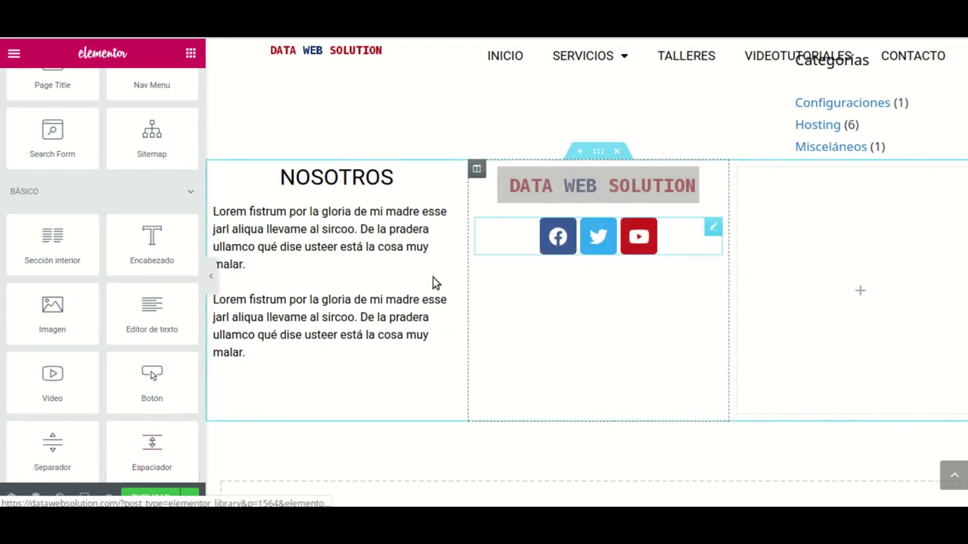
left_click_drag(151, 450, 597, 222)
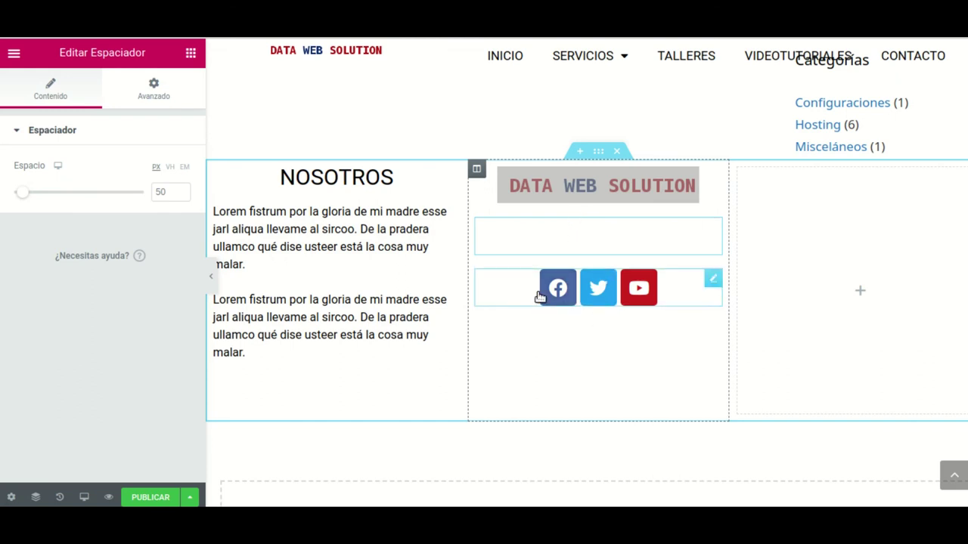
Step: Replace the Youtube item in the social icons widget with a new Instagram item from the icon library
left_click(596, 293)
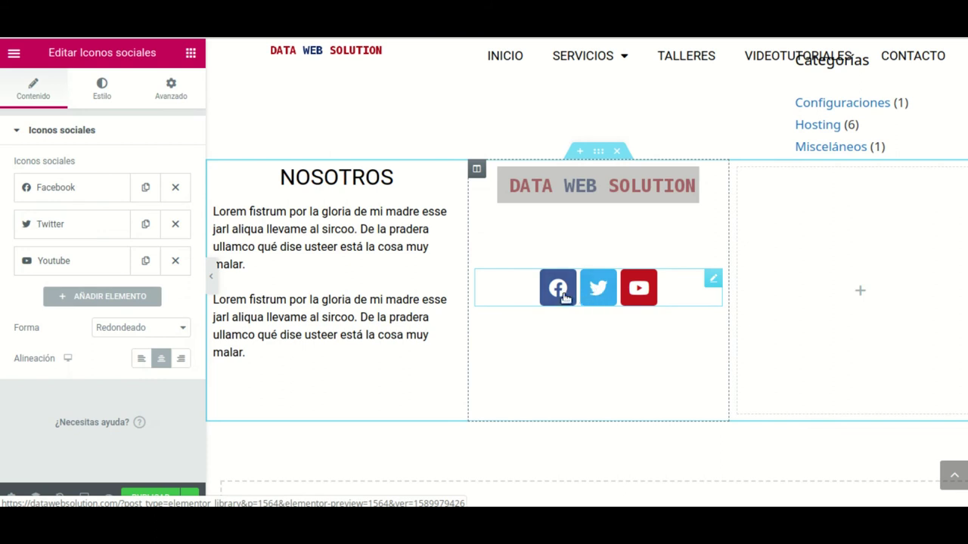
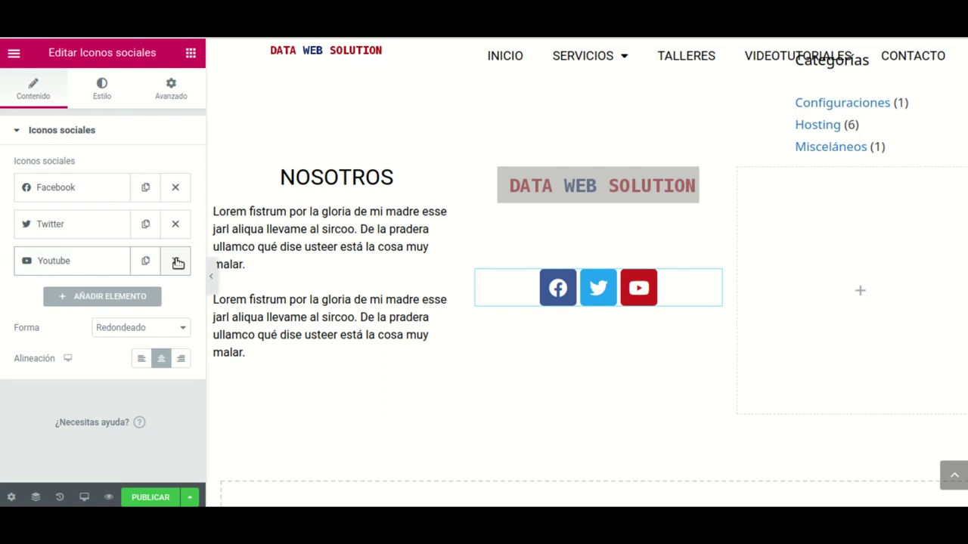
left_click(175, 261)
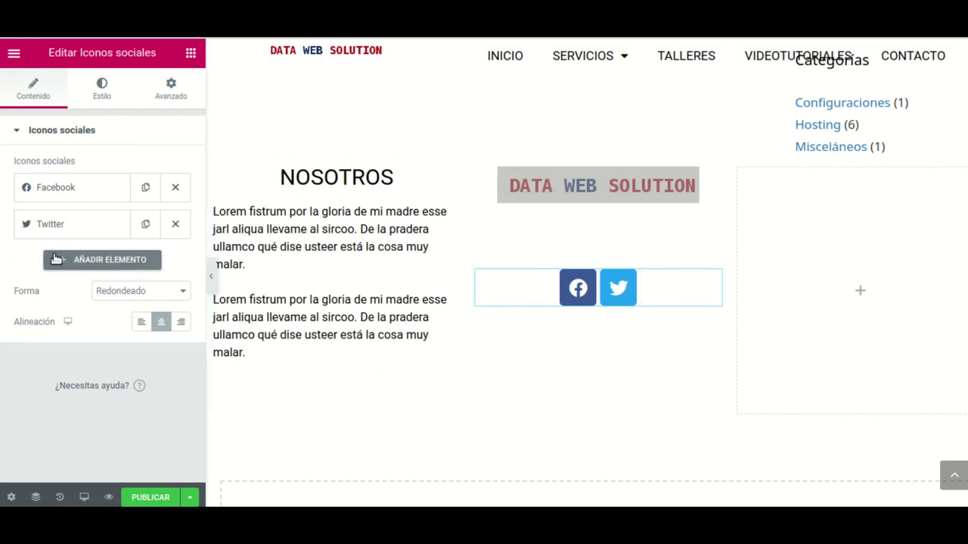
left_click(111, 261)
left_click(98, 337)
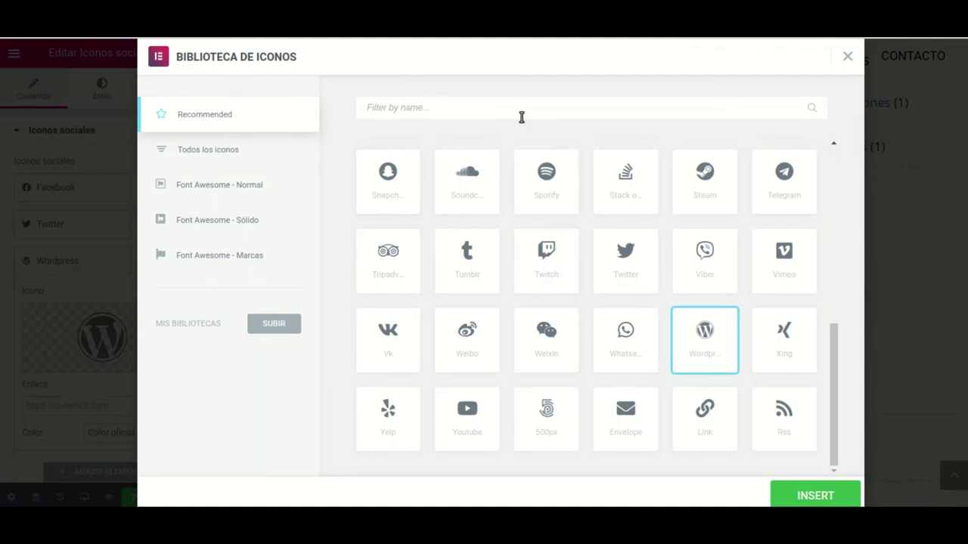
type("insta")
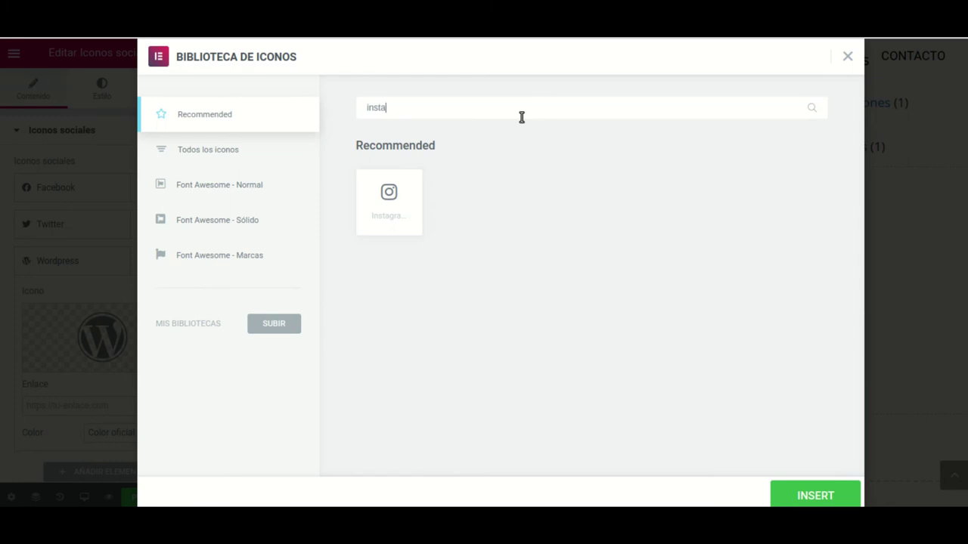
left_click(389, 195)
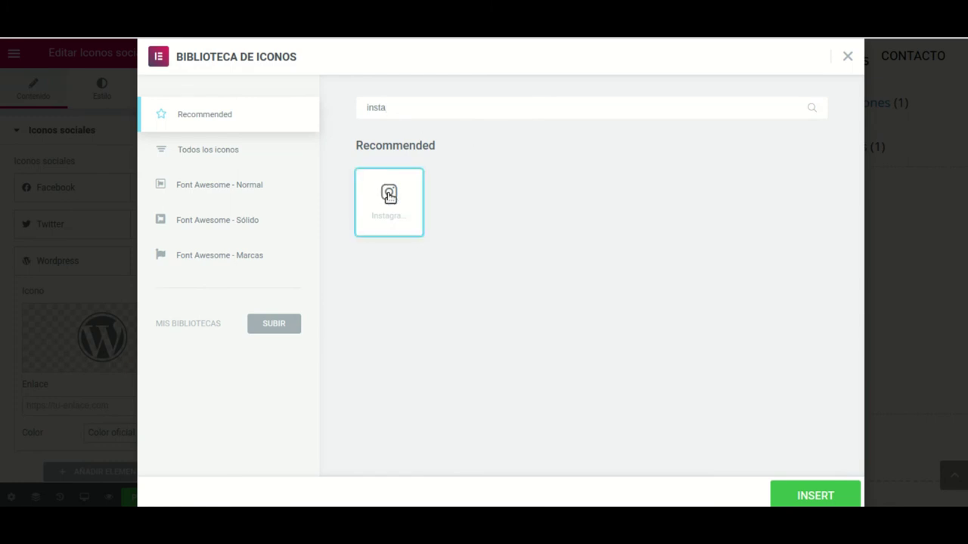
left_click(791, 486)
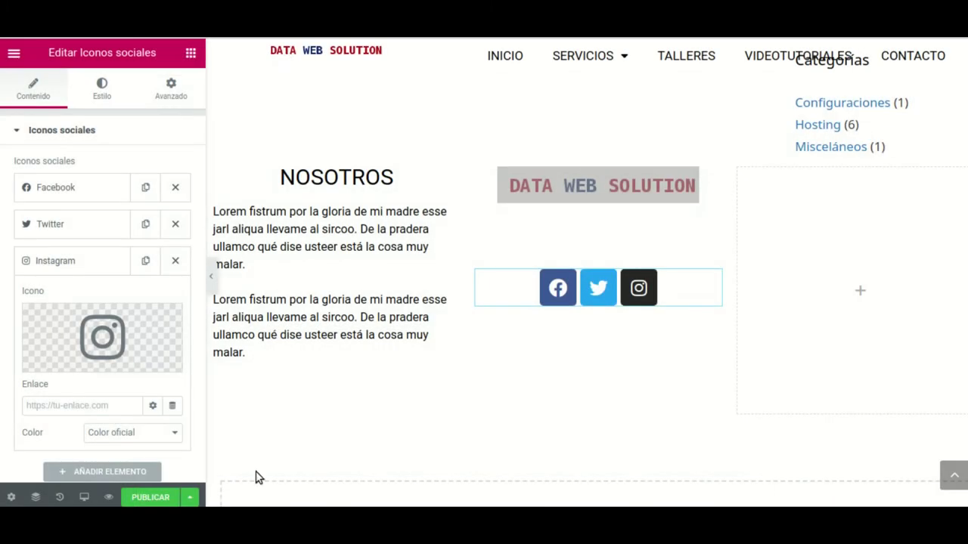
Step: Open the Facebook item of the social icons widget and examine its link and color options
left_click(83, 192)
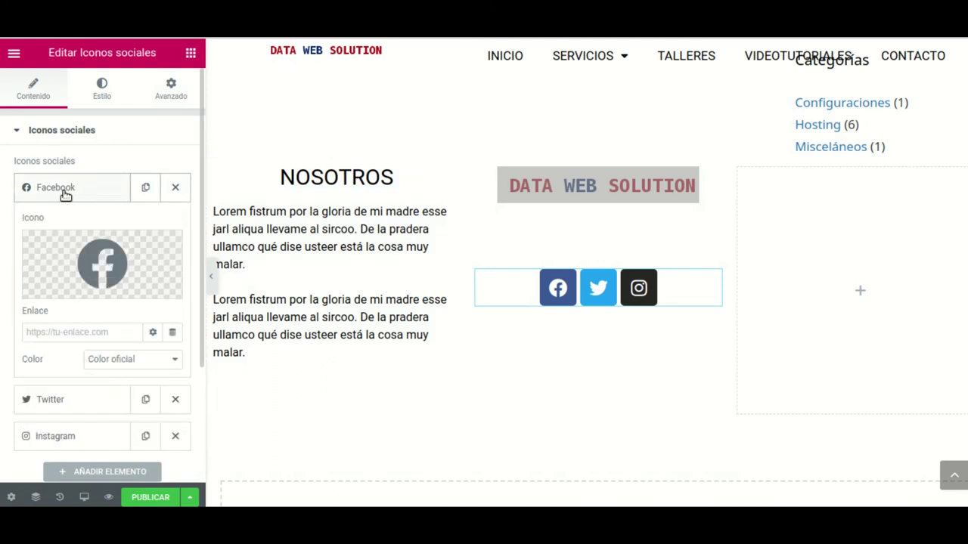
left_click(50, 334)
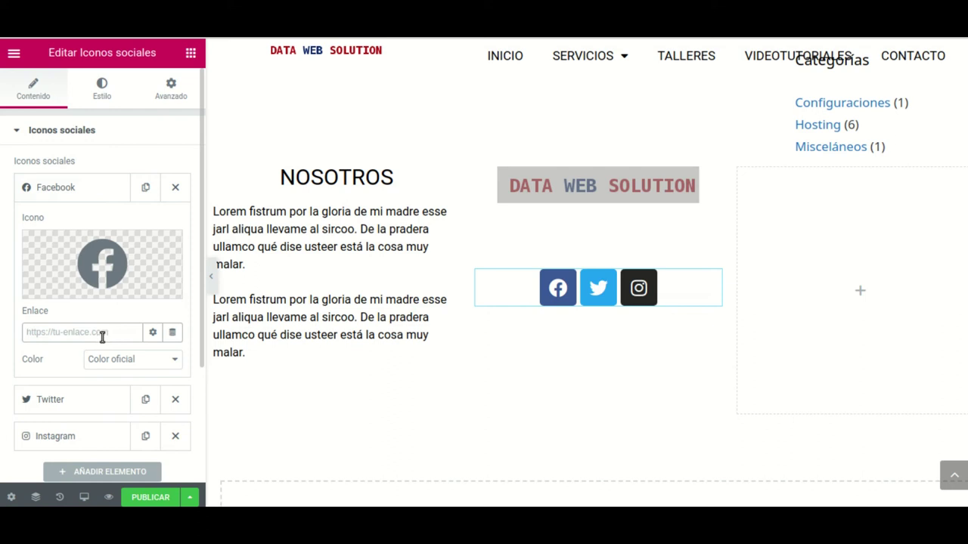
scroll(124, 356, "down", 1)
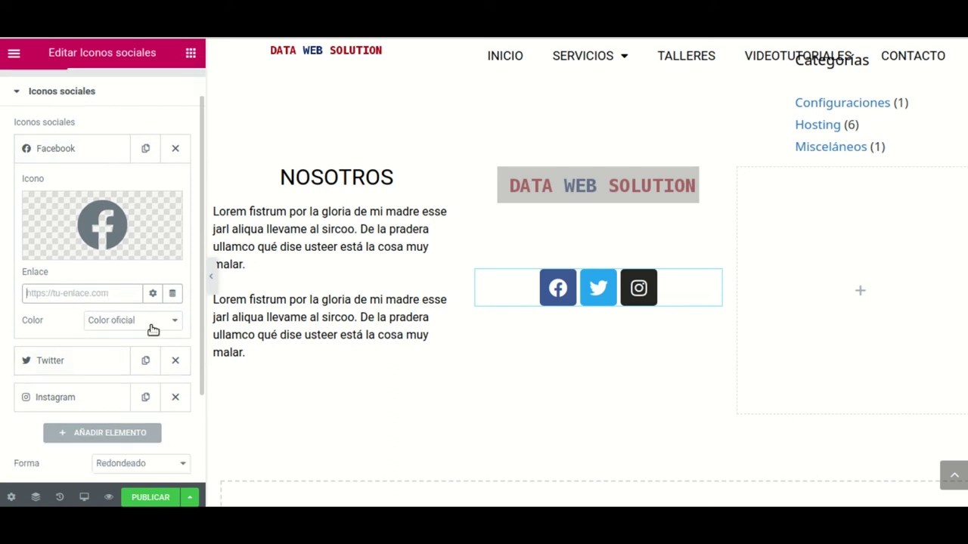
left_click(29, 440)
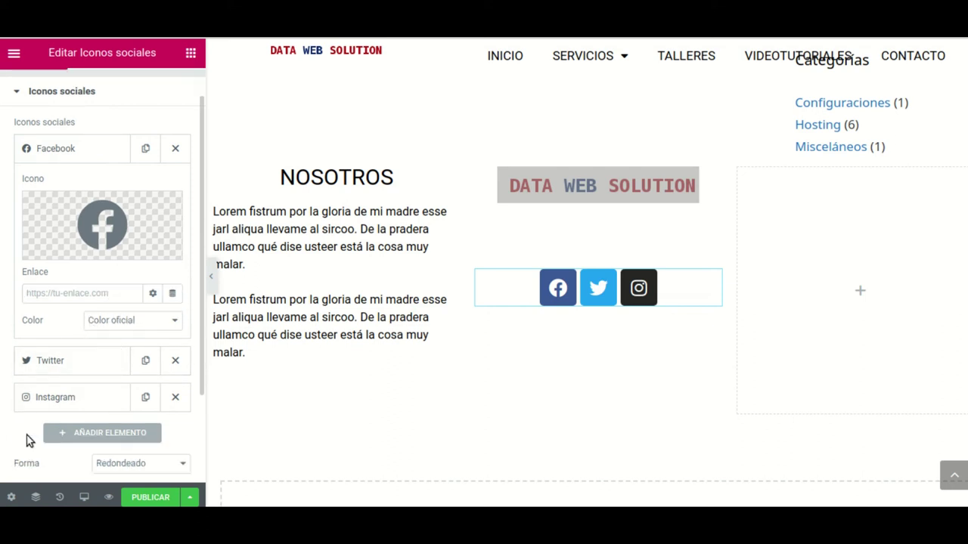
Step: Set the shape (Forma) of the social icons to Círculo
scroll(130, 399, "down", 2)
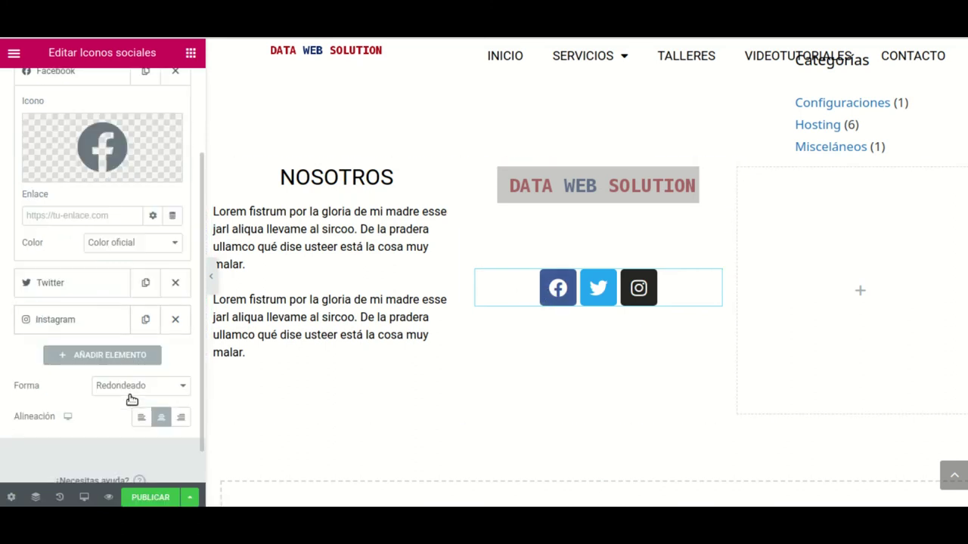
scroll(182, 190, "up", 2)
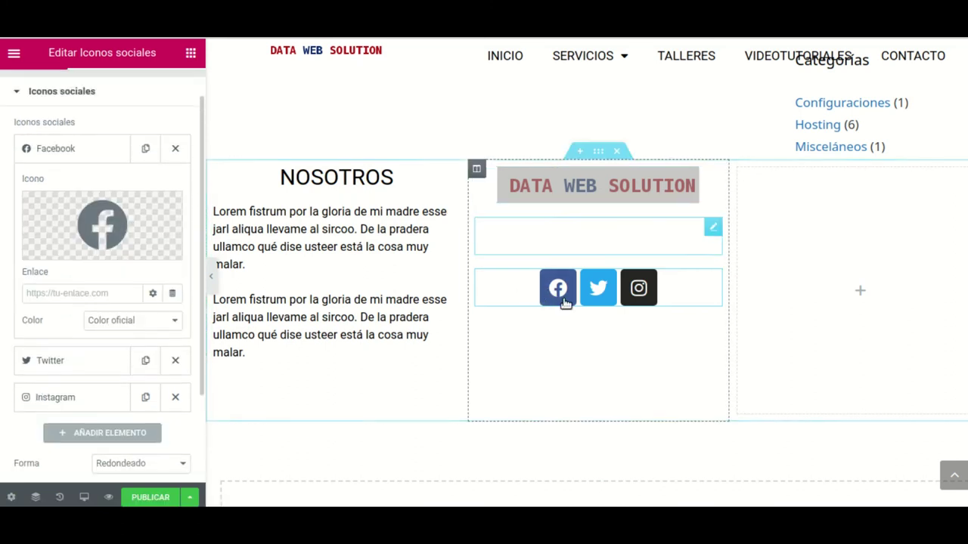
scroll(106, 396, "down", 2)
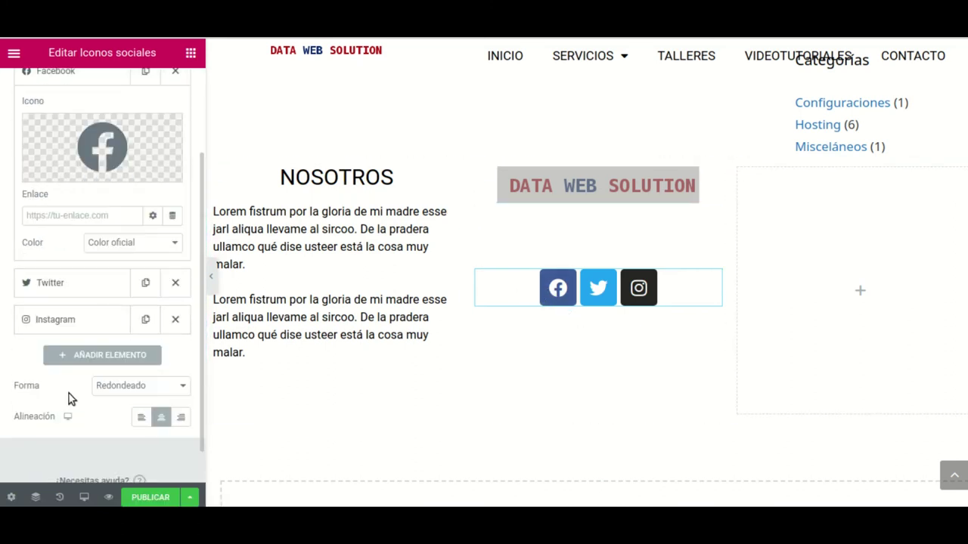
left_click(179, 387)
left_click(126, 423)
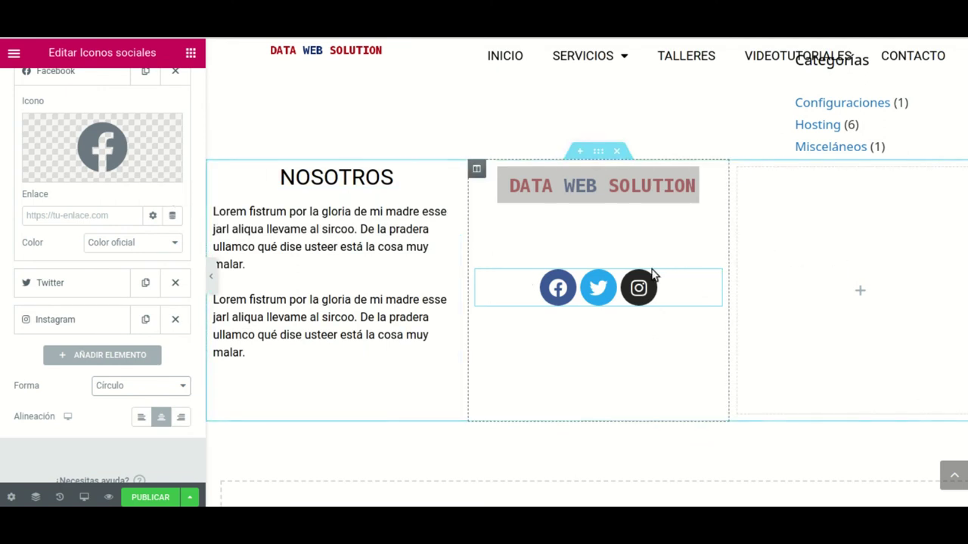
Step: Add a Nav Menu widget showing Menu footer1 to the empty third footer column, with a vertical layout and centered alignment
left_click(192, 54)
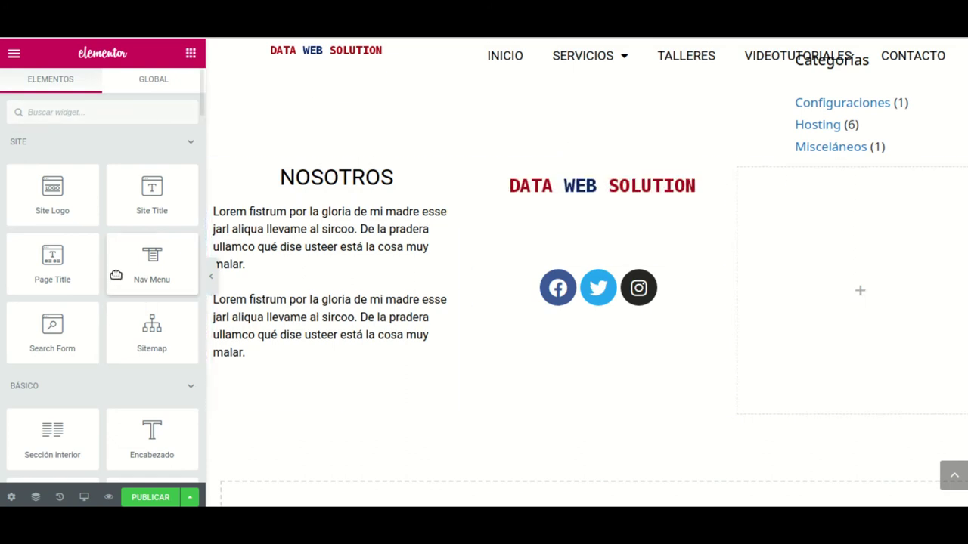
left_click_drag(151, 261, 876, 278)
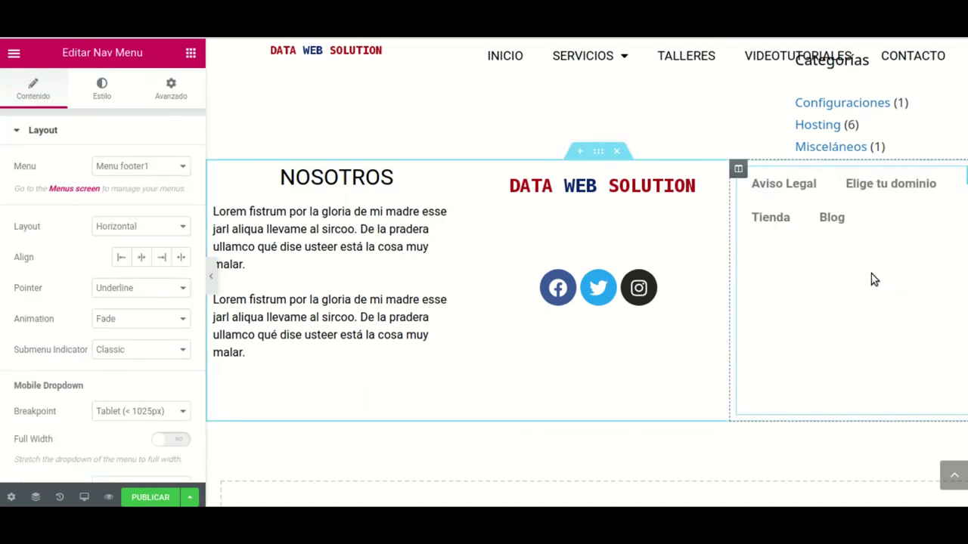
left_click(180, 168)
left_click(179, 168)
left_click(173, 228)
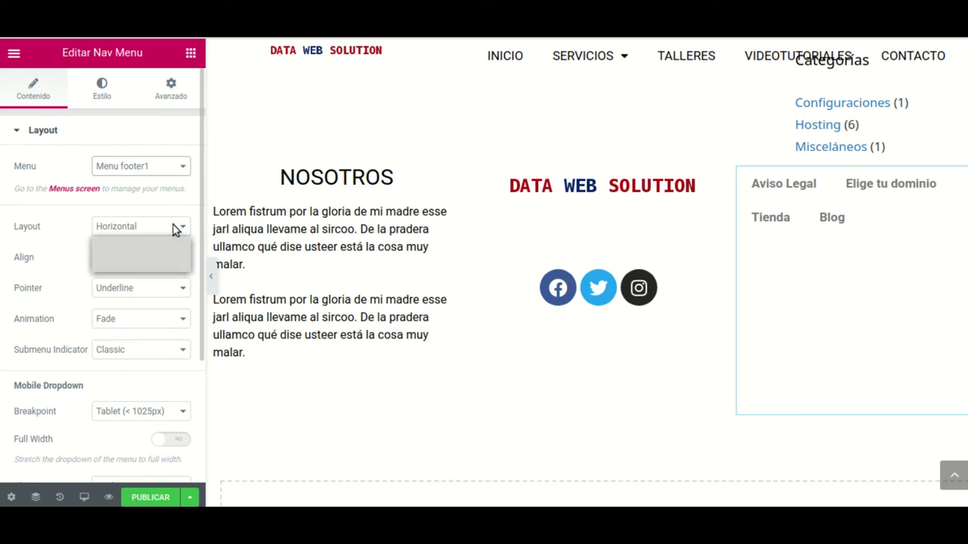
left_click(132, 253)
left_click(140, 258)
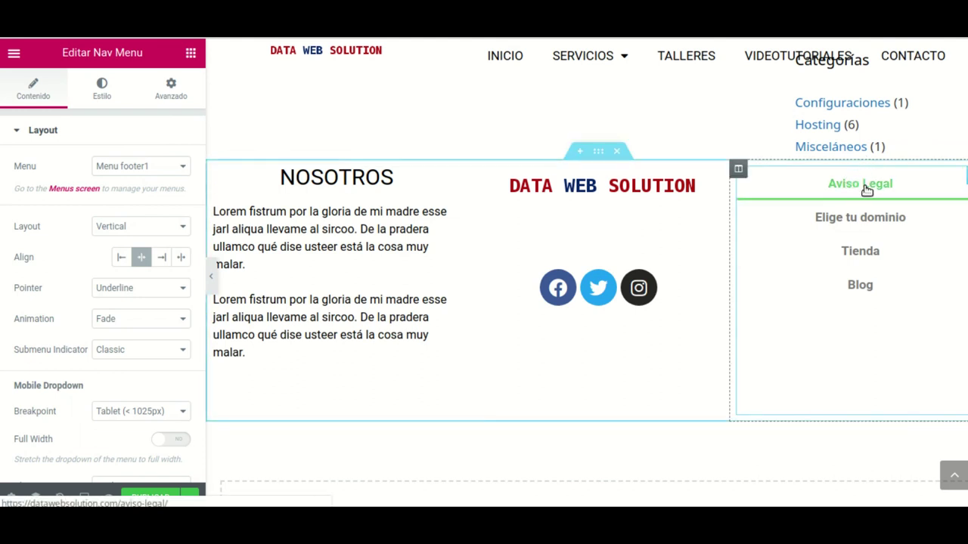
Step: Give the footer section a classic background with the image baloons.jpg from the media library
left_click(598, 156)
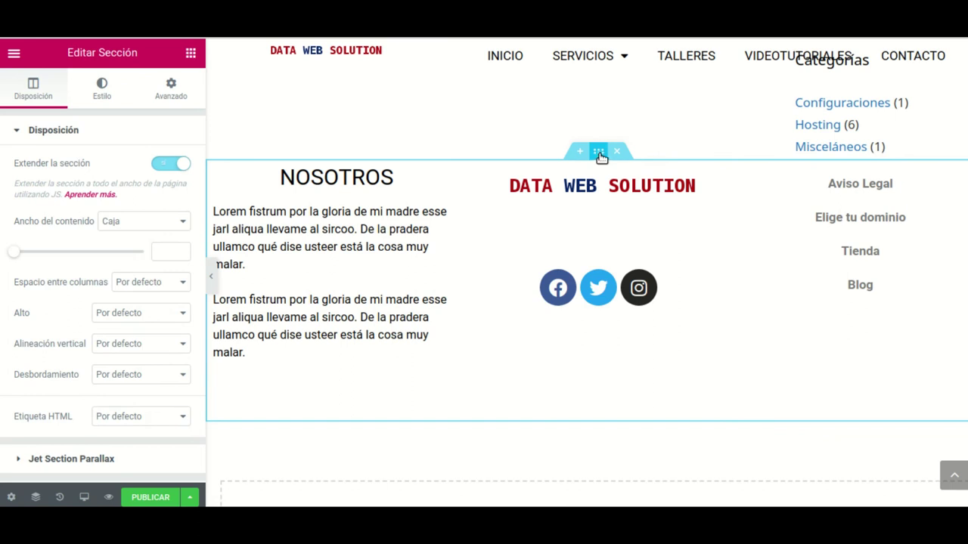
left_click(103, 97)
left_click(121, 200)
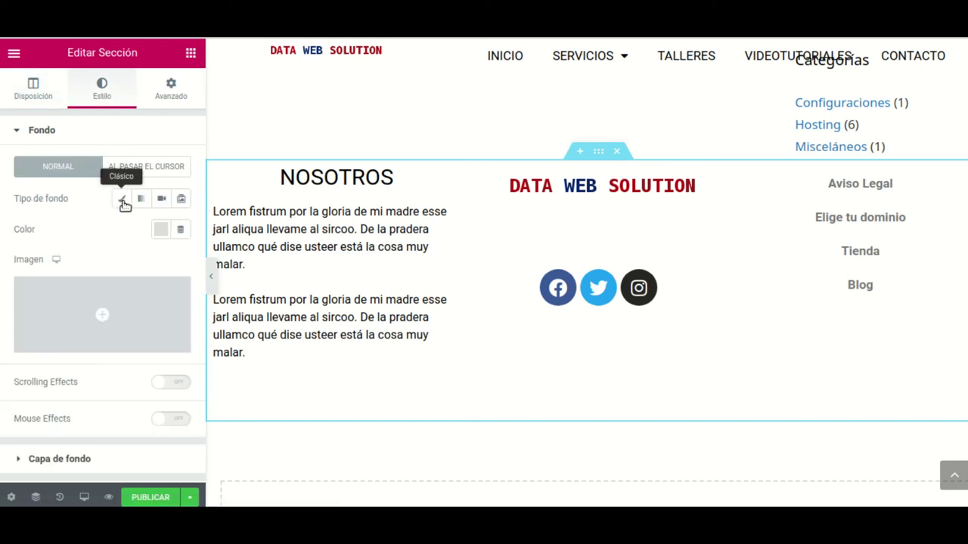
mouse_move(103, 316)
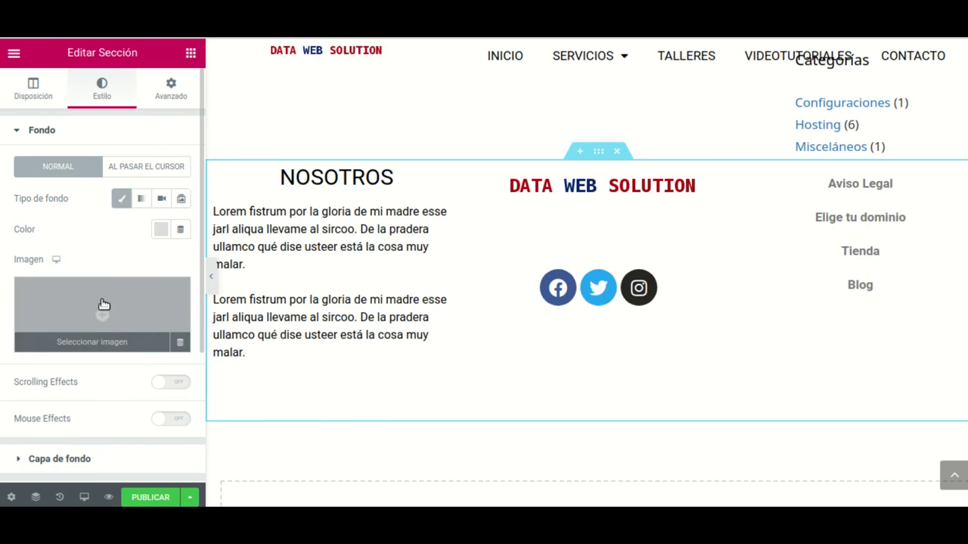
left_click(103, 306)
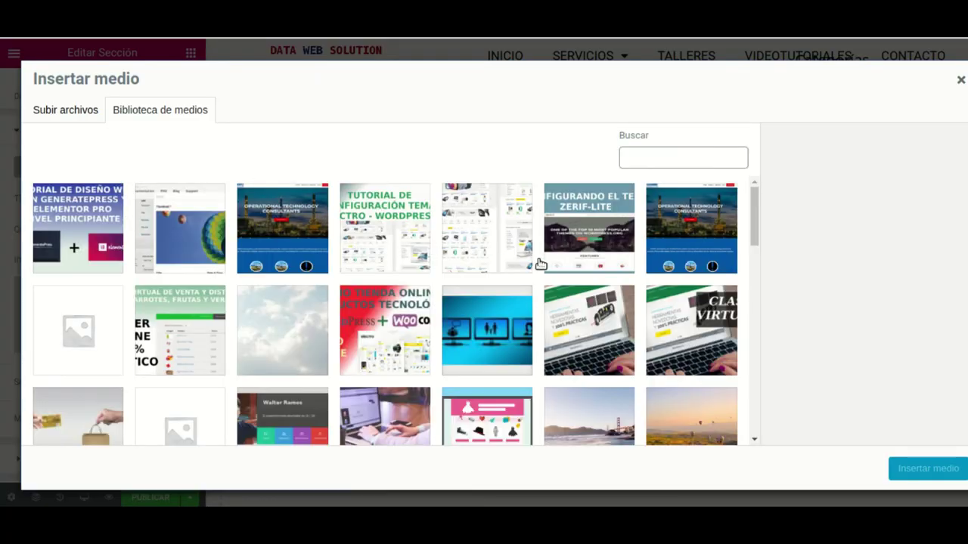
scroll(536, 266, "down", 1)
left_click(675, 373)
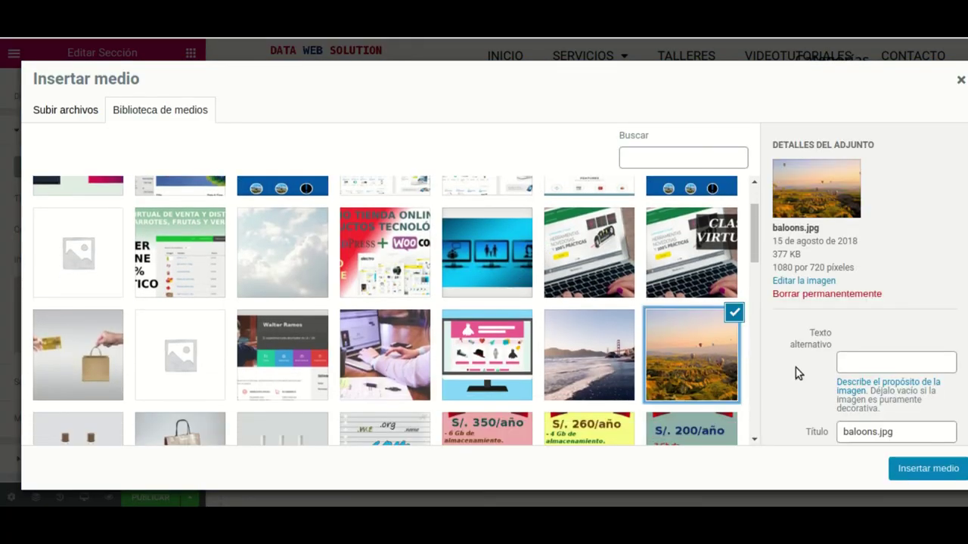
left_click(911, 469)
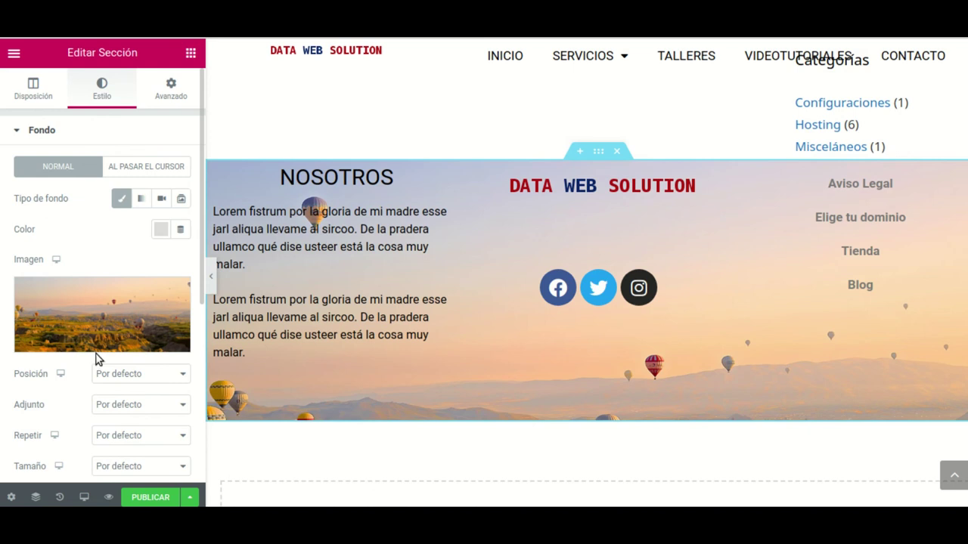
Step: Add a classic background overlay (Capa de fondo) to the footer section in light green #61CE70
scroll(86, 415, "down", 3)
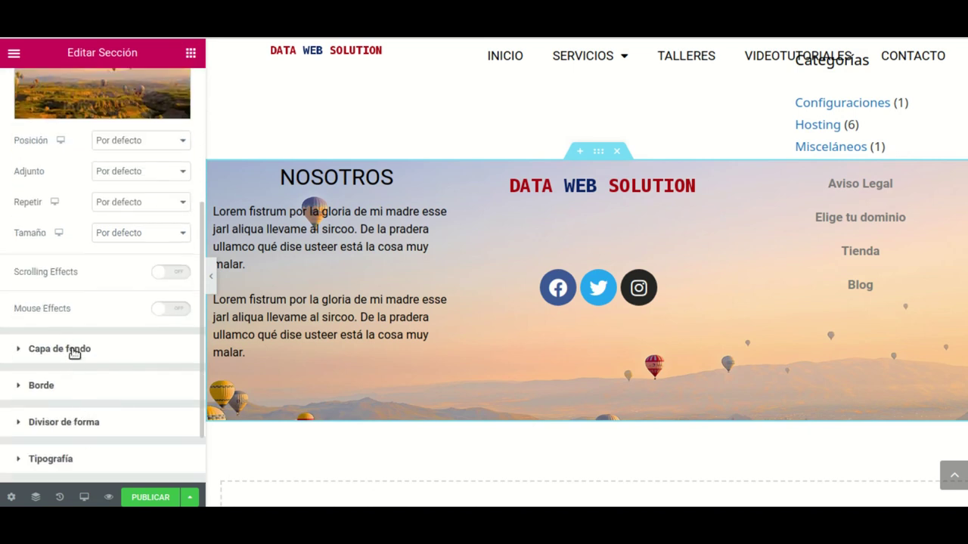
left_click(74, 353)
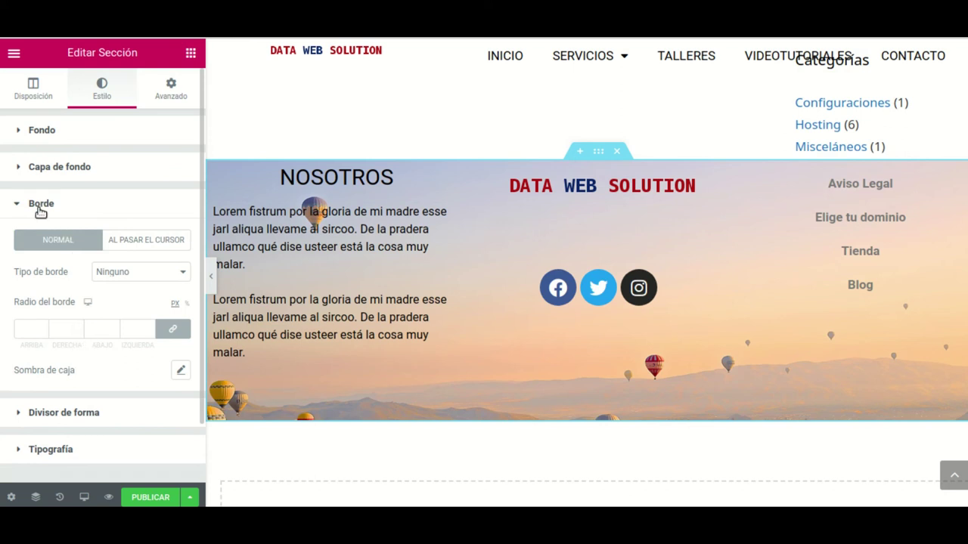
left_click(36, 172)
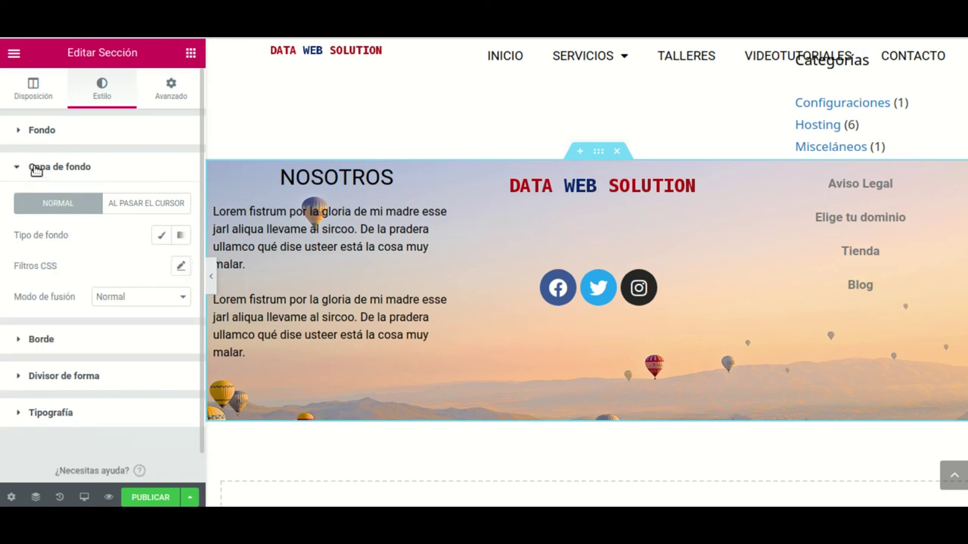
left_click(162, 238)
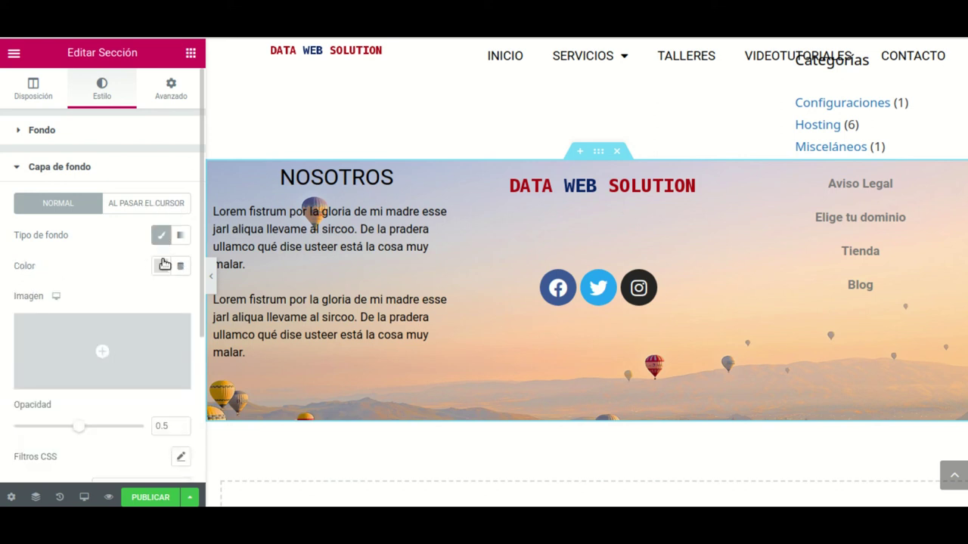
left_click(160, 268)
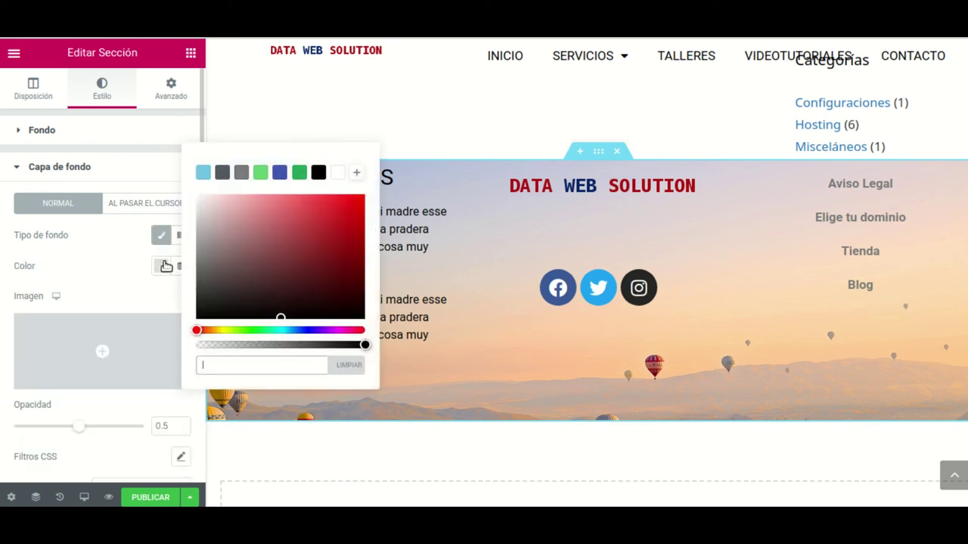
left_click(299, 173)
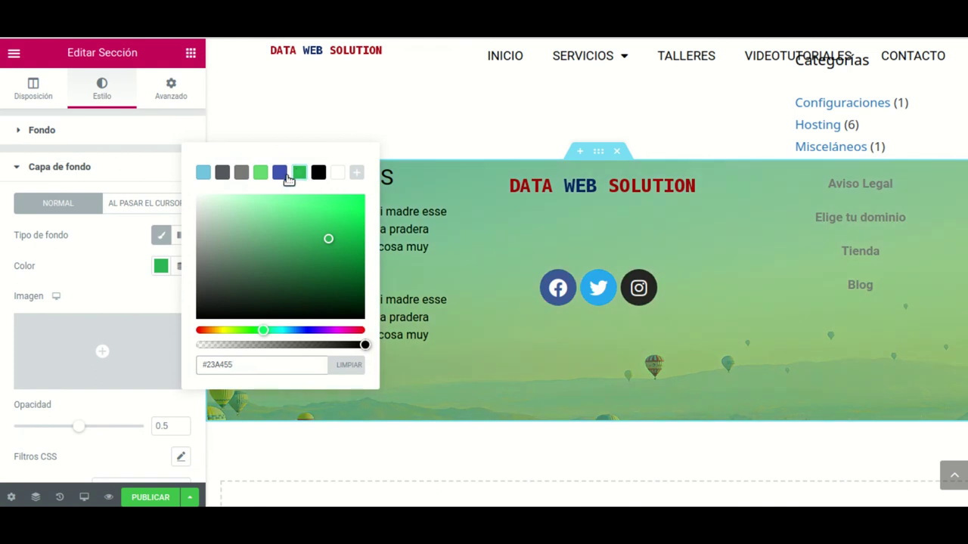
left_click(260, 177)
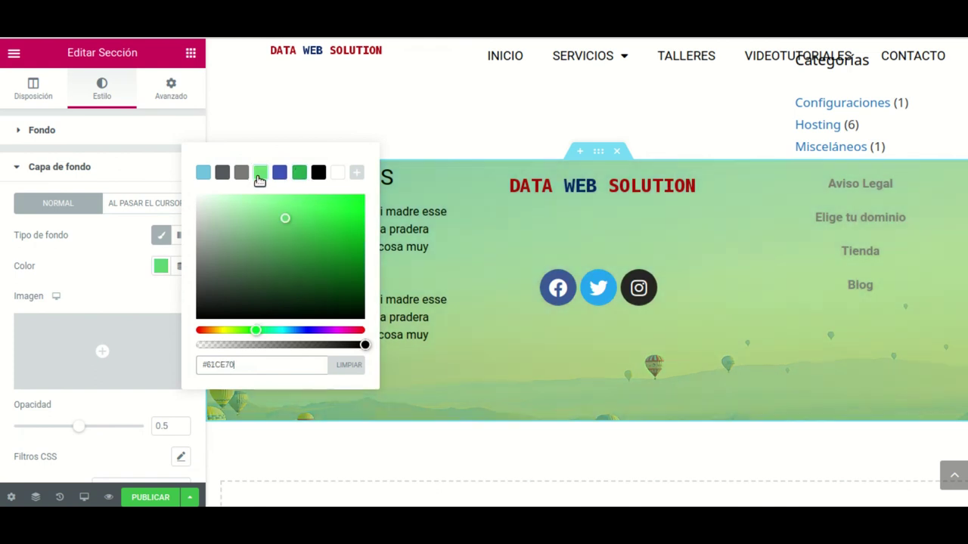
Step: Try black #000000 and gray #7A7A7A as overlay colors, and return to light green #61CE70
left_click(318, 173)
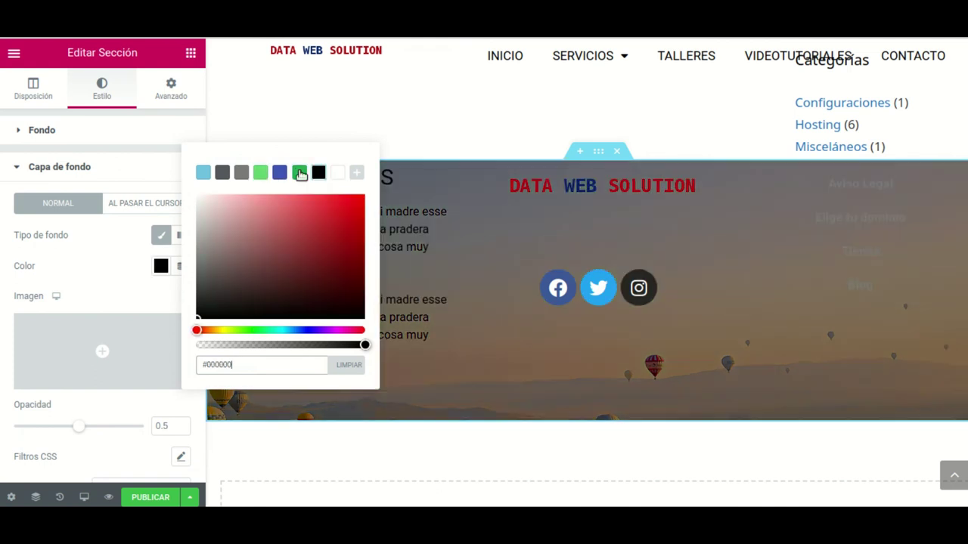
left_click(257, 173)
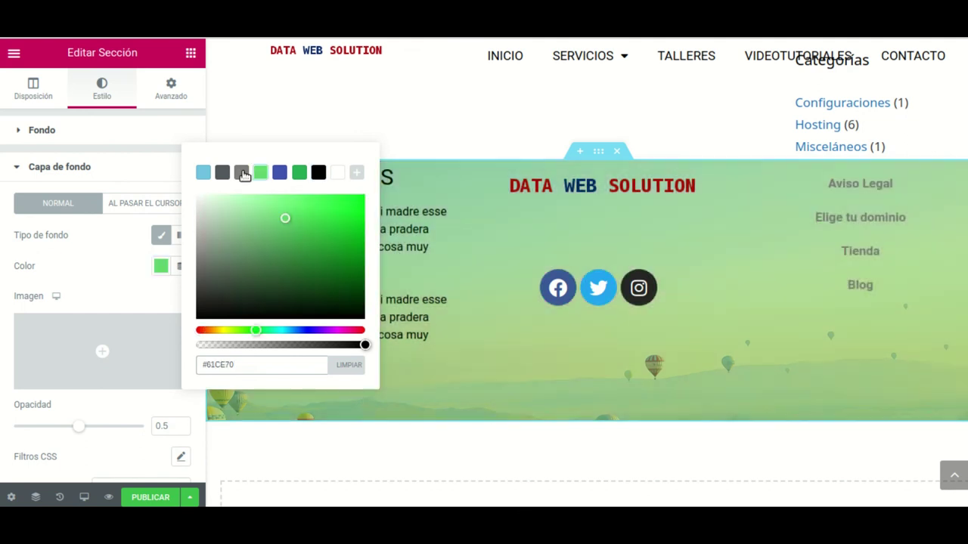
left_click(242, 173)
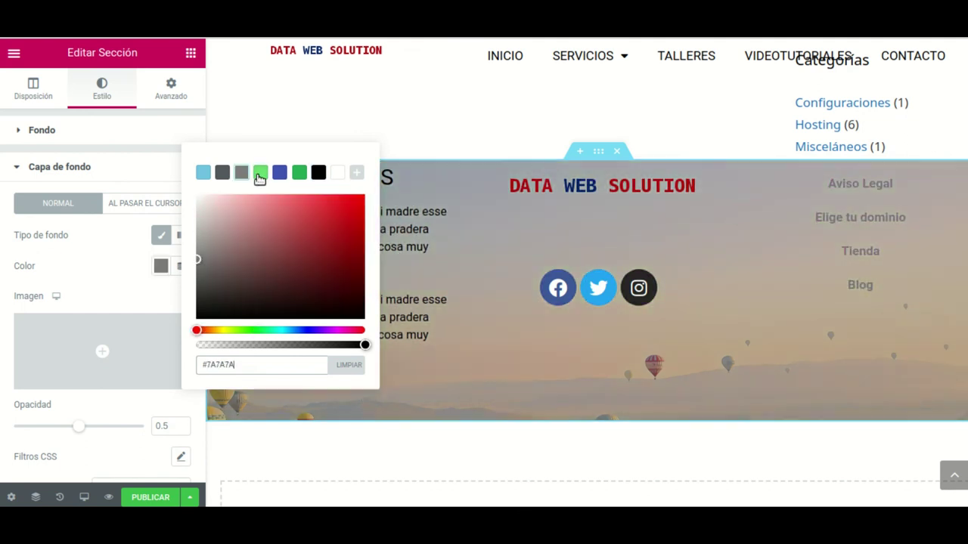
left_click(259, 175)
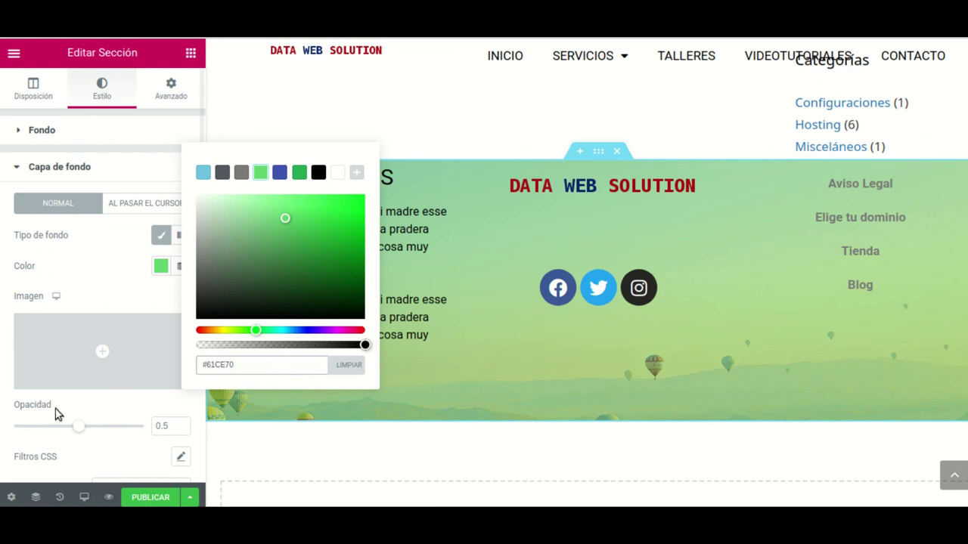
left_click(79, 459)
scroll(620, 275, "up", 1)
scroll(626, 279, "down", 1)
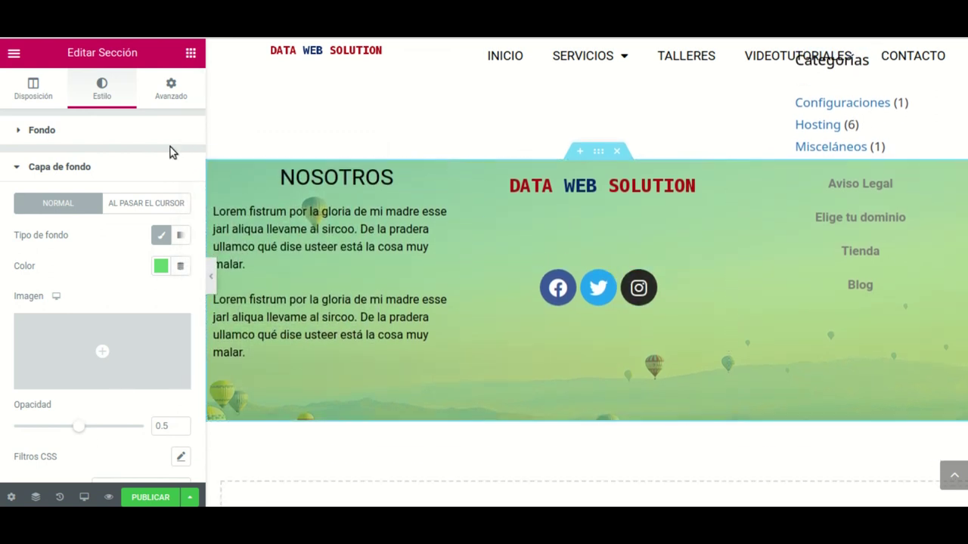
left_click(171, 89)
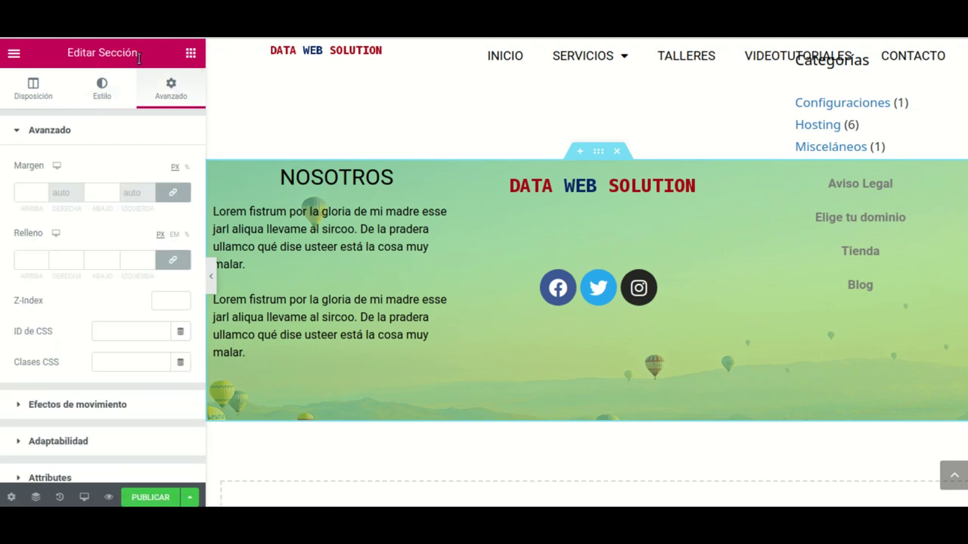
scroll(125, 218, "down", 1)
scroll(125, 218, "down", 1)
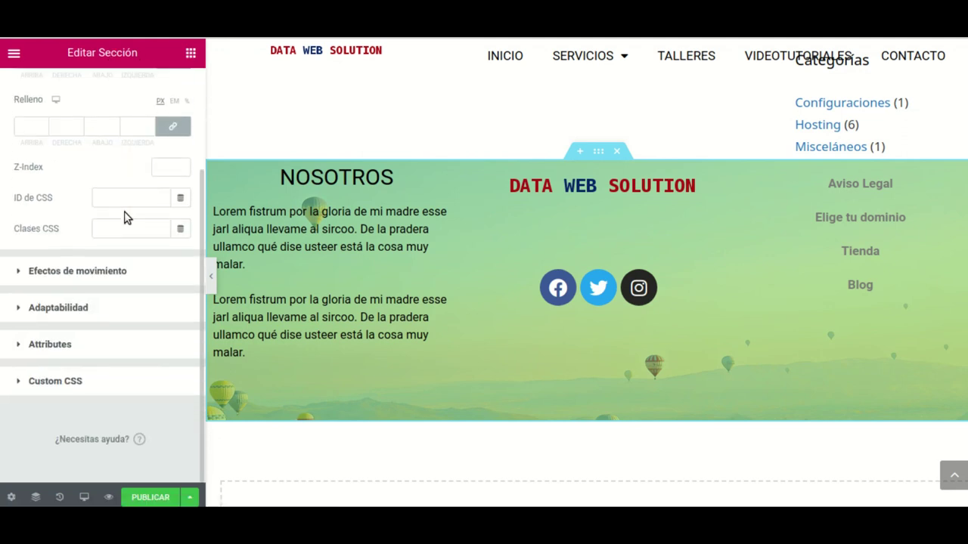
scroll(125, 216, "up", 2)
scroll(126, 211, "down", 2)
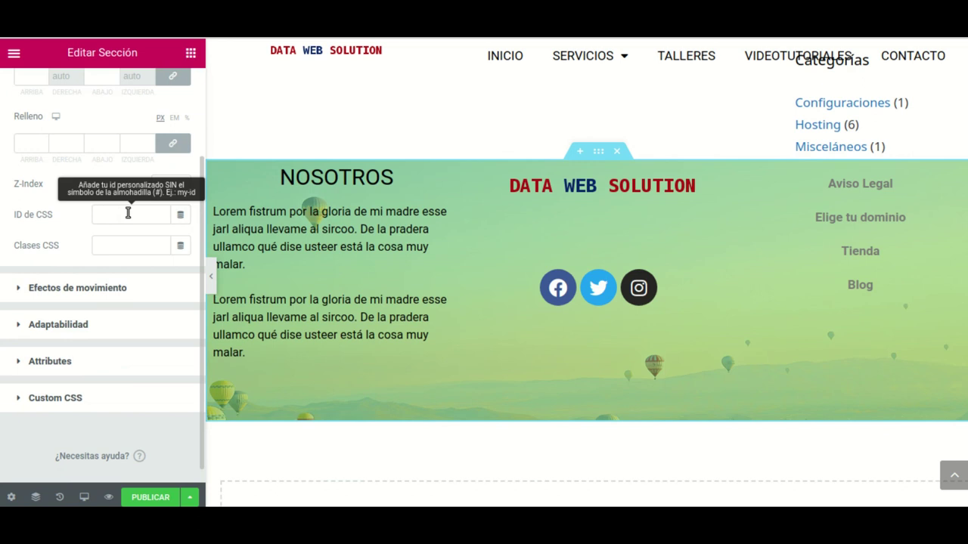
scroll(101, 98, "up", 2)
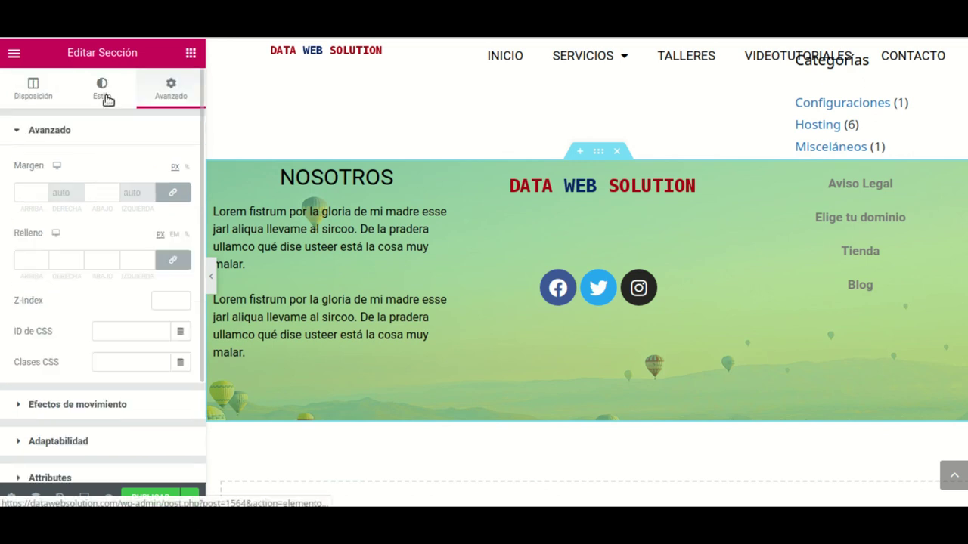
Step: Add a Montañas shape divider (Divisor de forma) along the top edge of the footer section
left_click(106, 96)
scroll(126, 286, "down", 5)
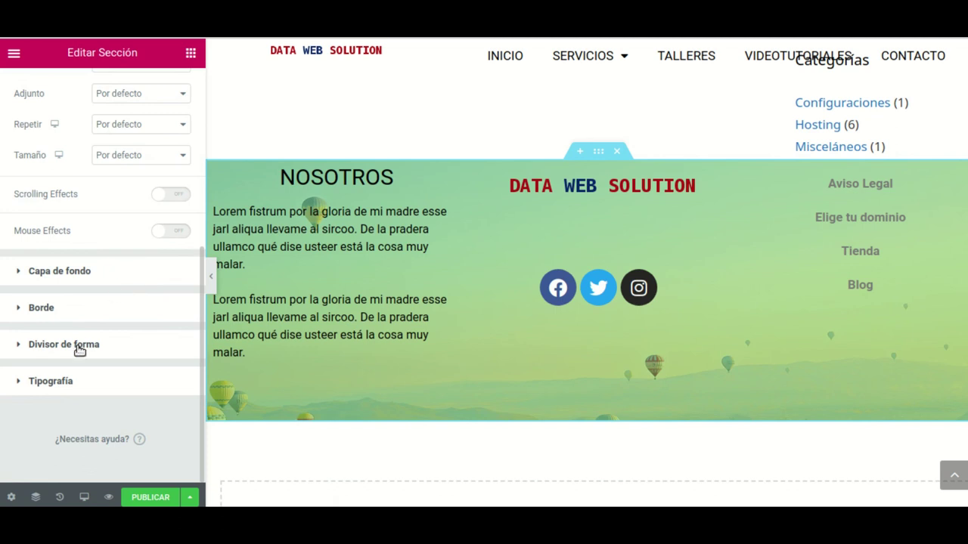
left_click(80, 346)
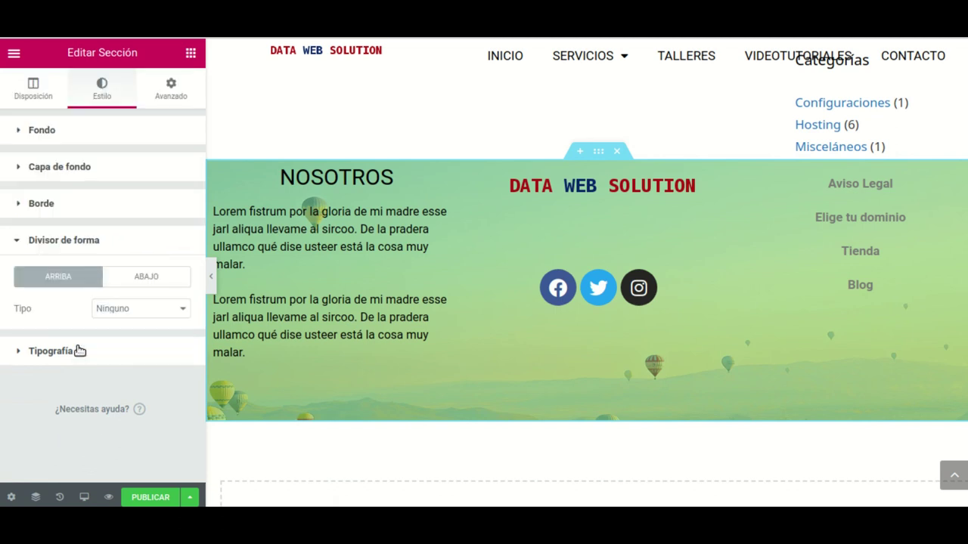
left_click(181, 314)
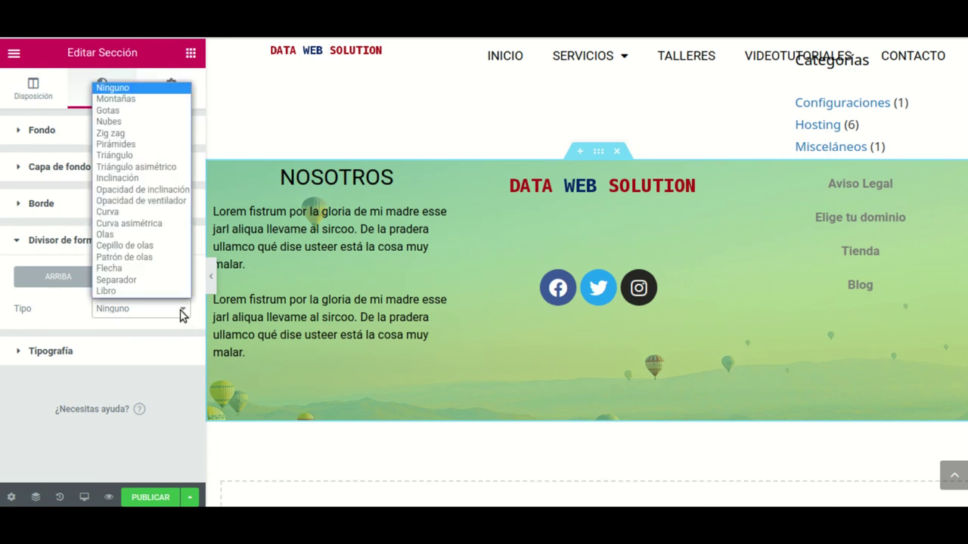
left_click(115, 99)
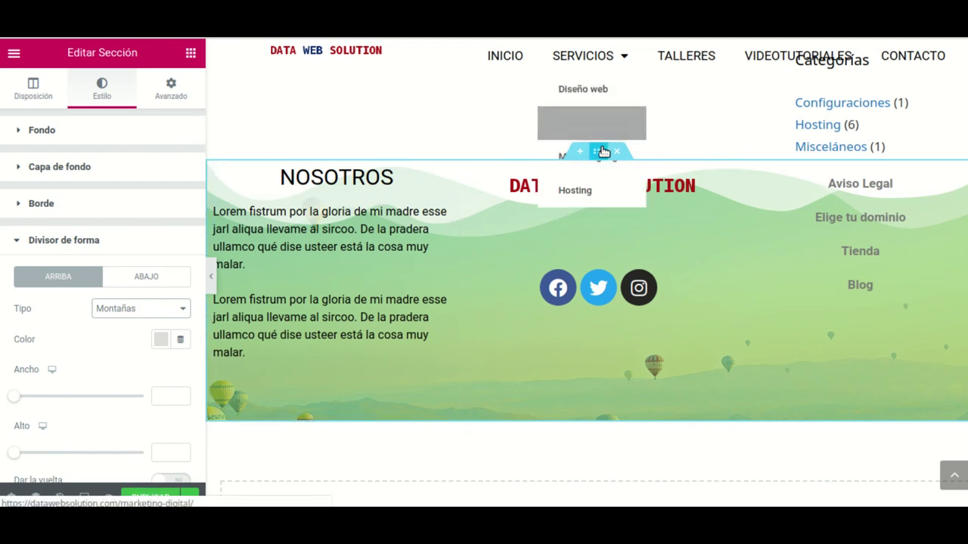
scroll(621, 469, "down", 2)
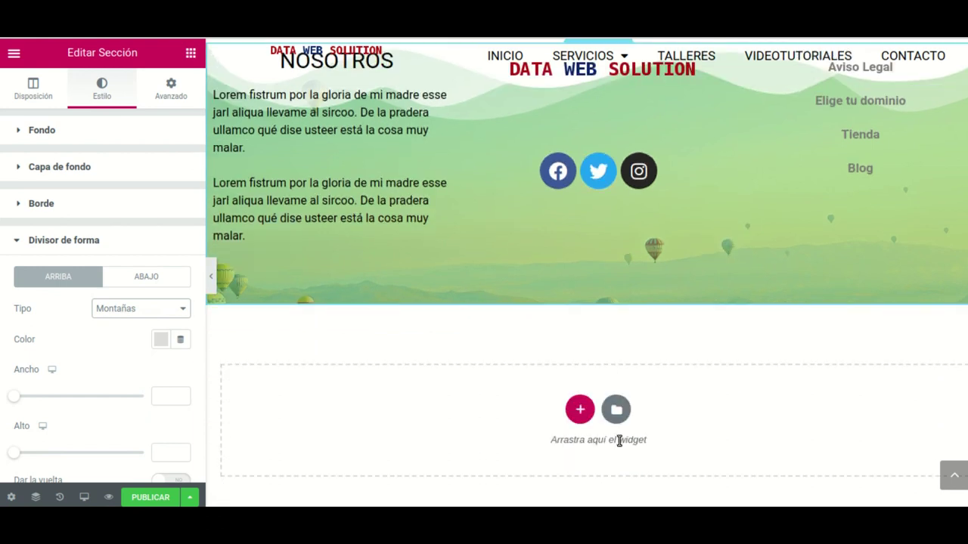
Step: Add a single-column section below the footer section and enable Extender la sección for full page width
left_click(580, 411)
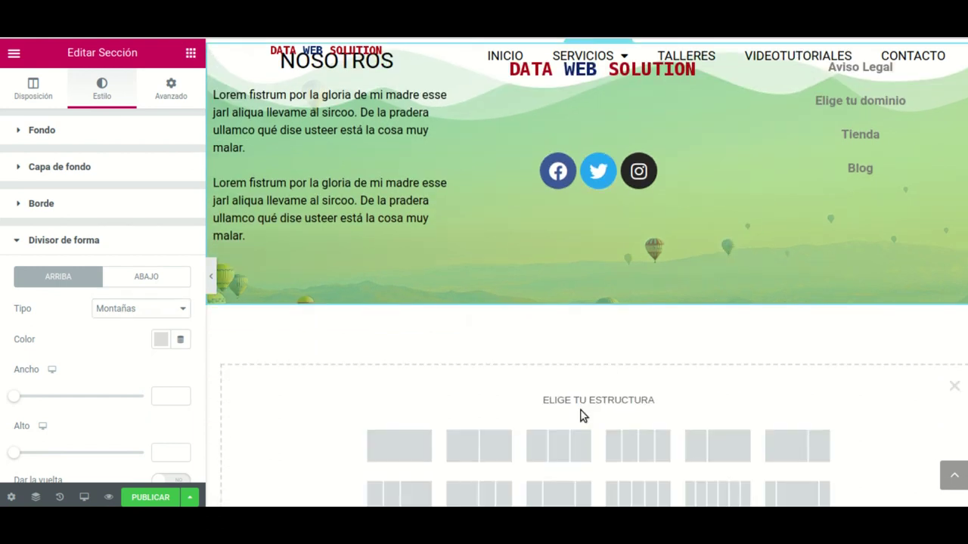
left_click(406, 451)
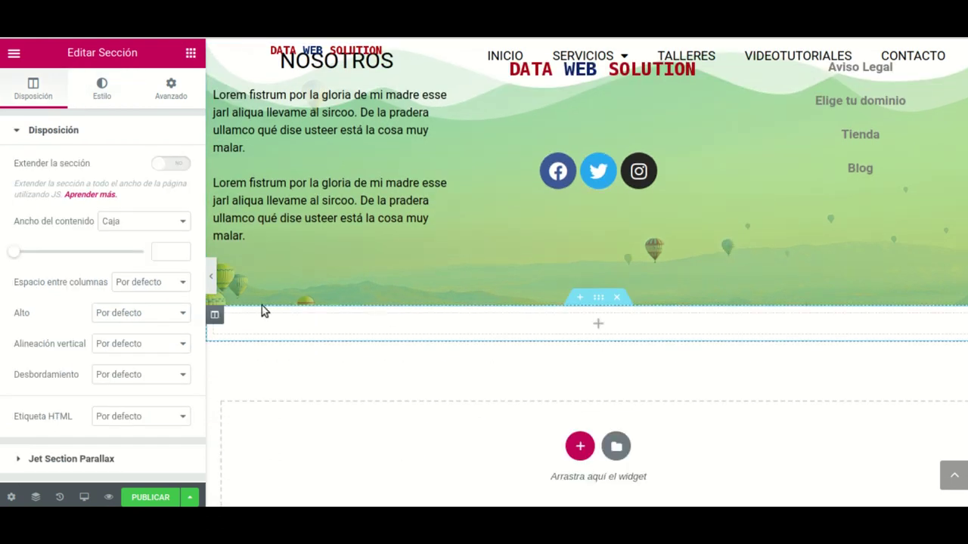
left_click(176, 169)
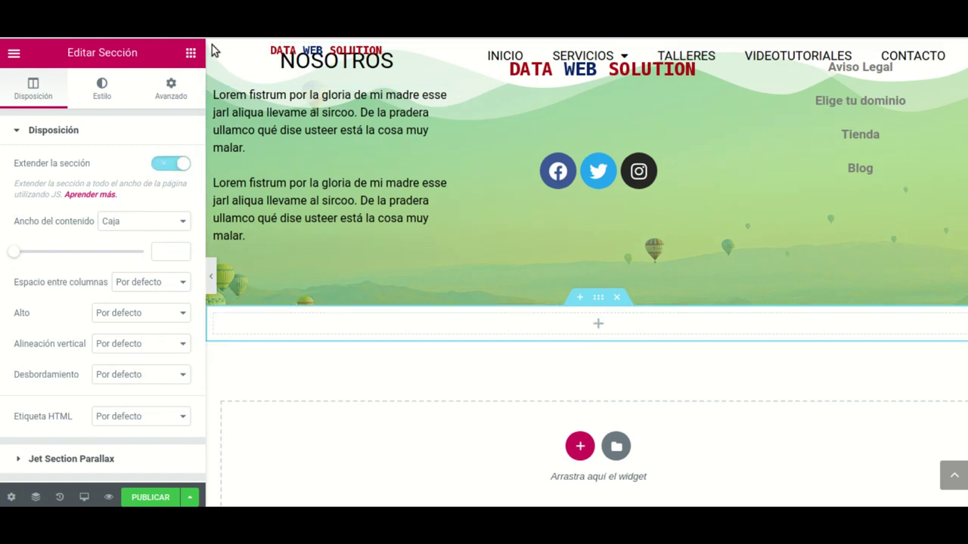
Step: Add an Encabezado widget to the new section and replace its title with "copyright"
left_click(191, 53)
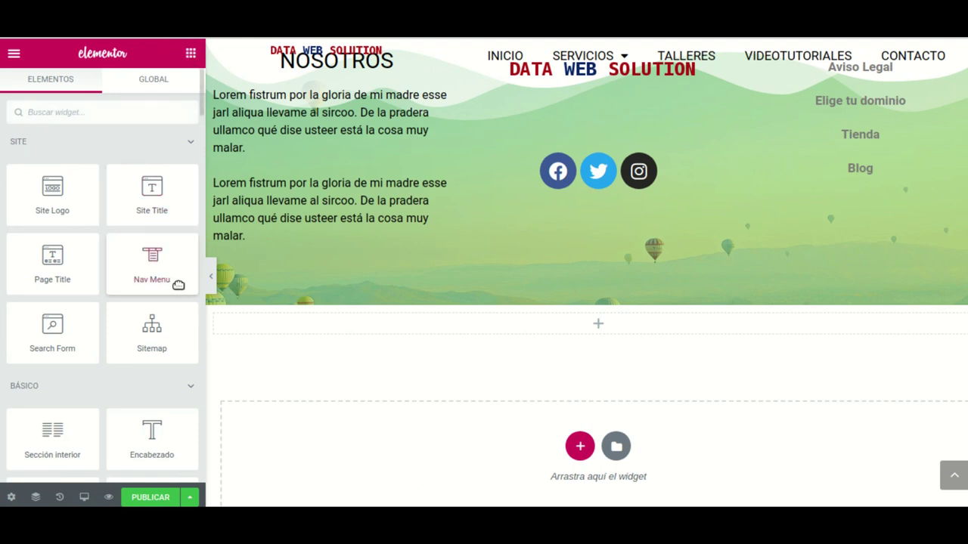
left_click_drag(155, 432, 596, 330)
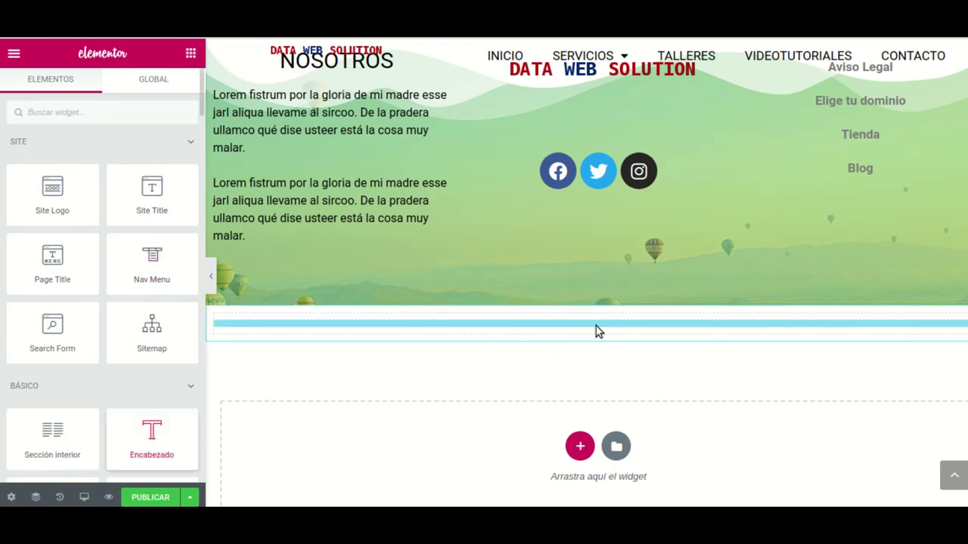
left_click_drag(15, 182, 250, 179)
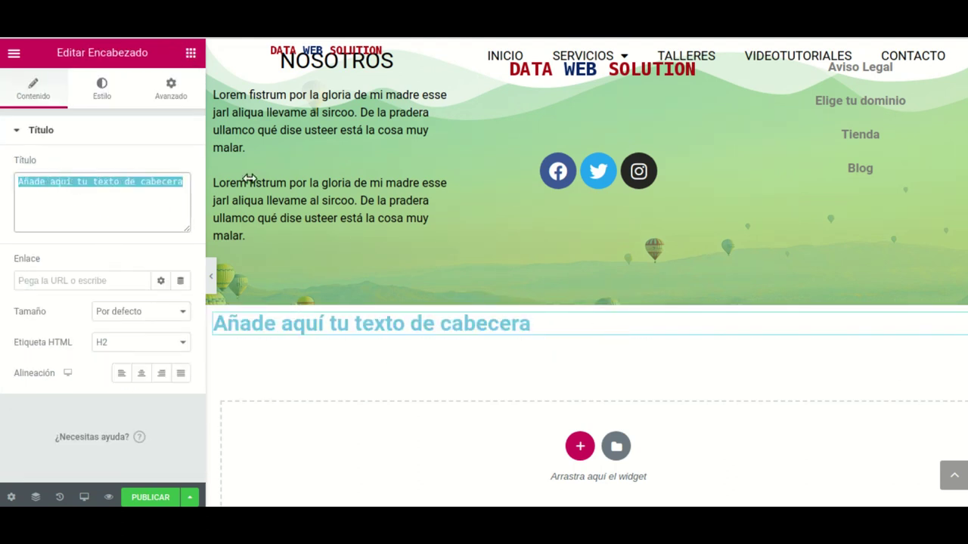
type("cop")
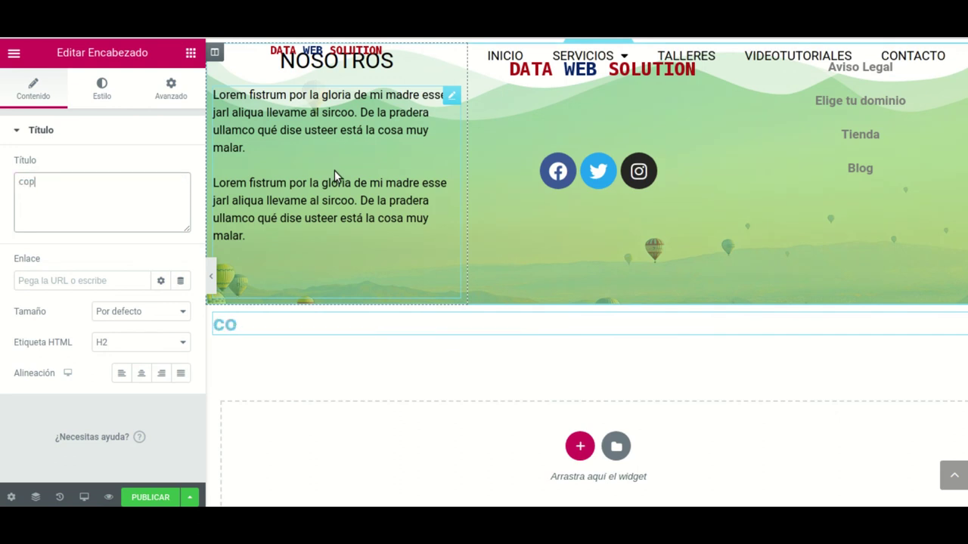
type("yright")
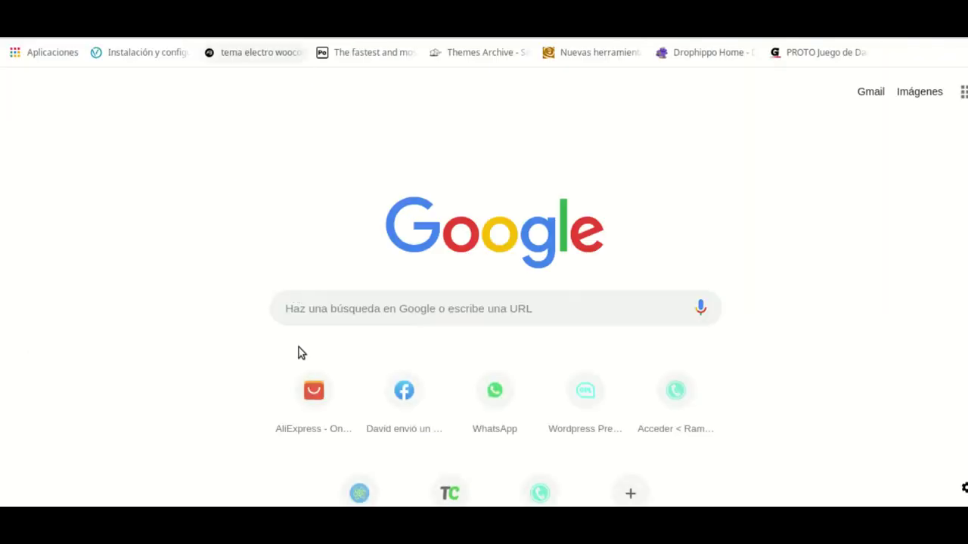
Step: Search Google in a new browser tab for "simbolo de copyright" and copy the © symbol from a result
type("si")
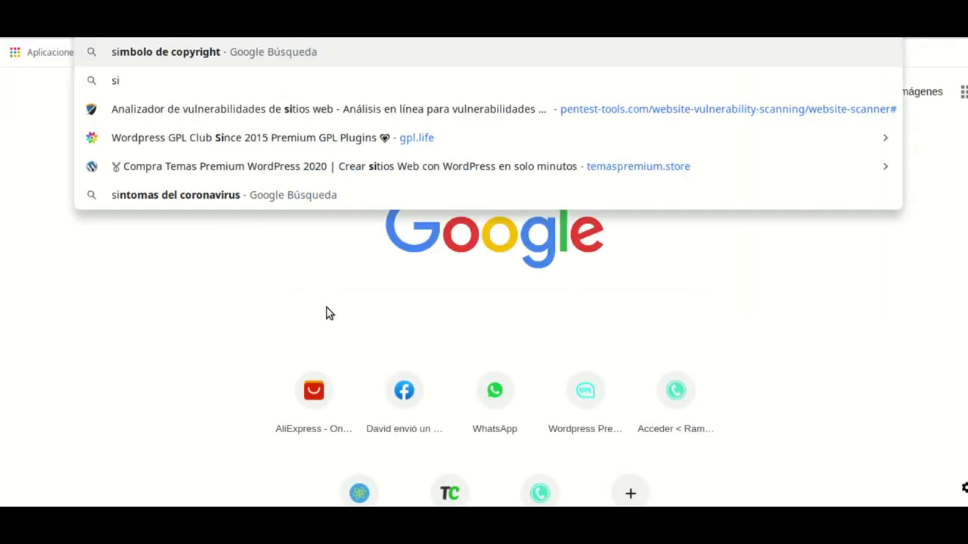
type("mbolo de")
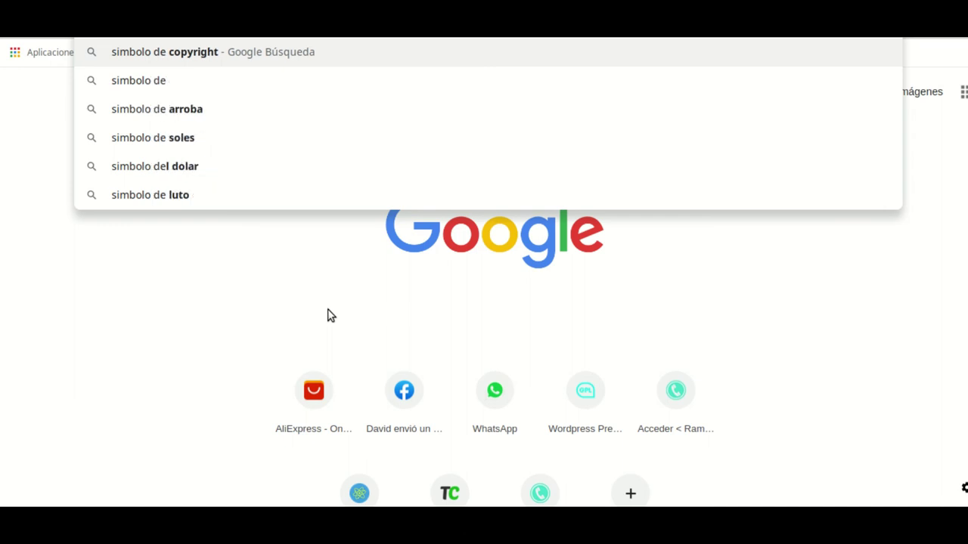
type(" copy")
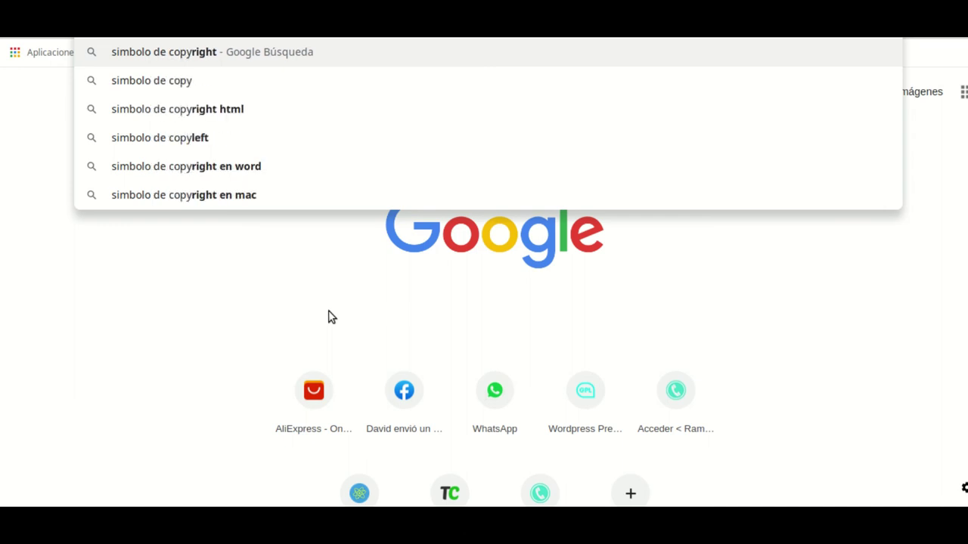
key("Return")
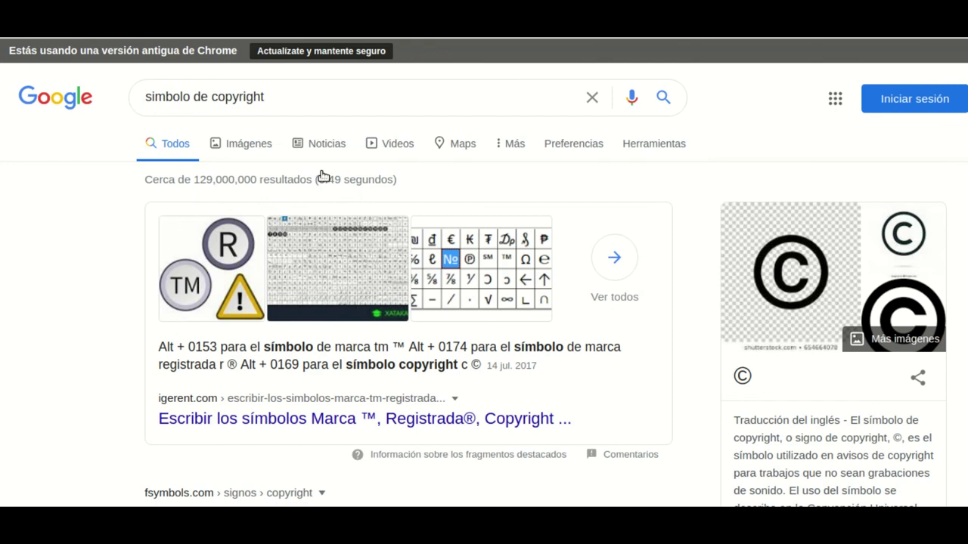
scroll(345, 341, "down", 3)
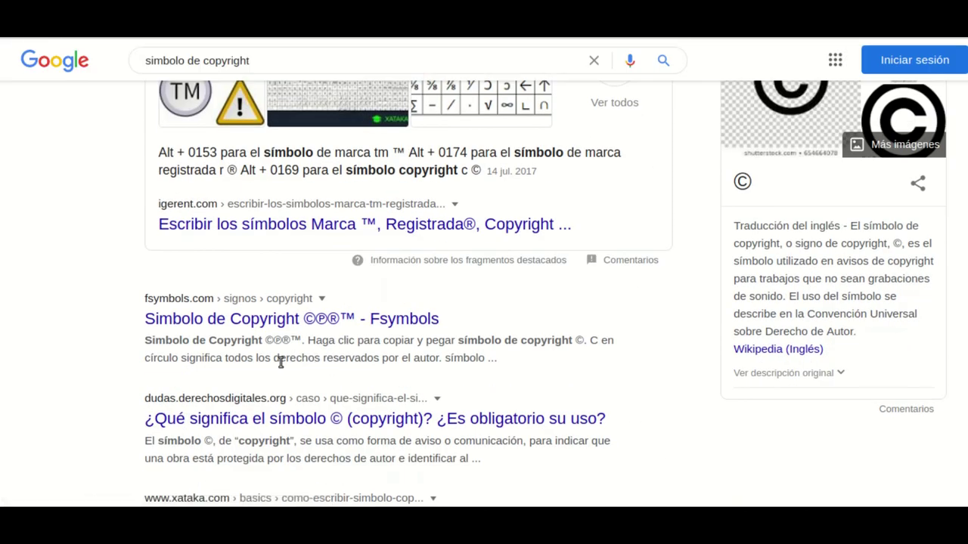
scroll(280, 362, "down", 2)
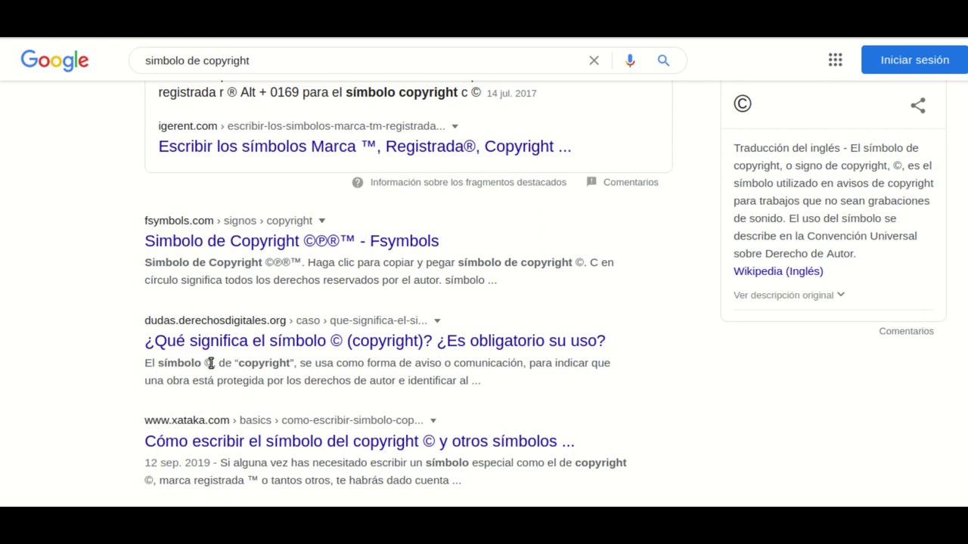
right_click(209, 363)
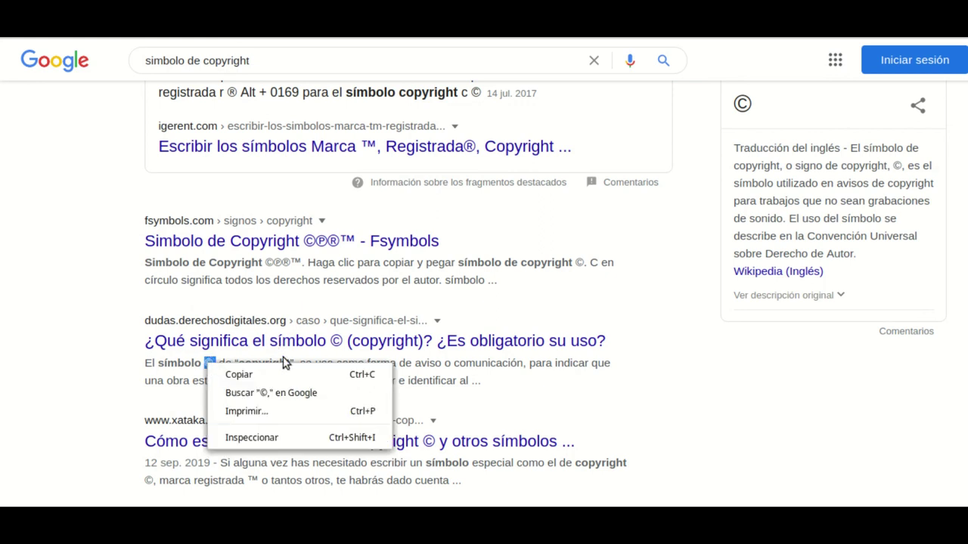
left_click(265, 373)
Step: Back in the Elementor editor, paste the © symbol into the heading's title and complete it as "copyright©midominio.com"
key("ctrl+Tab")
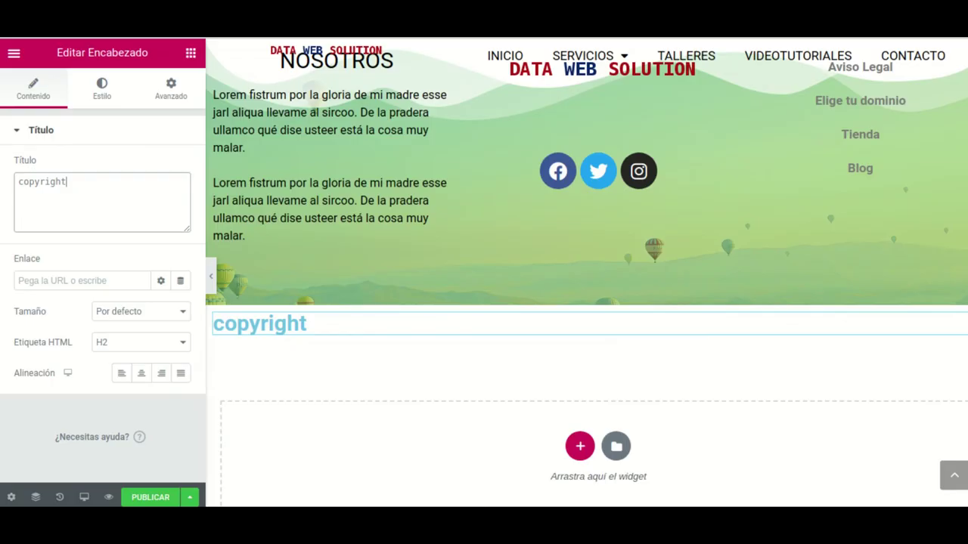
left_click(63, 192)
right_click(71, 184)
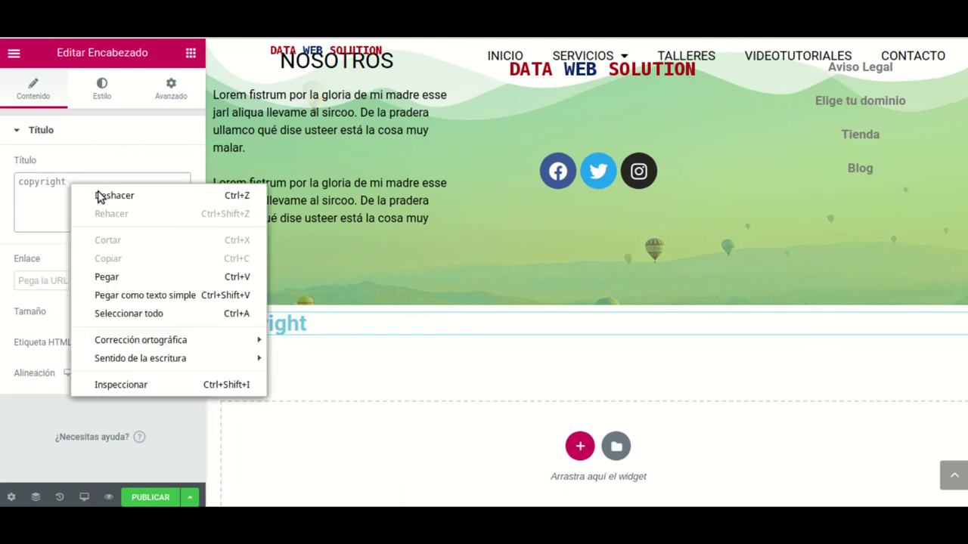
left_click(126, 276)
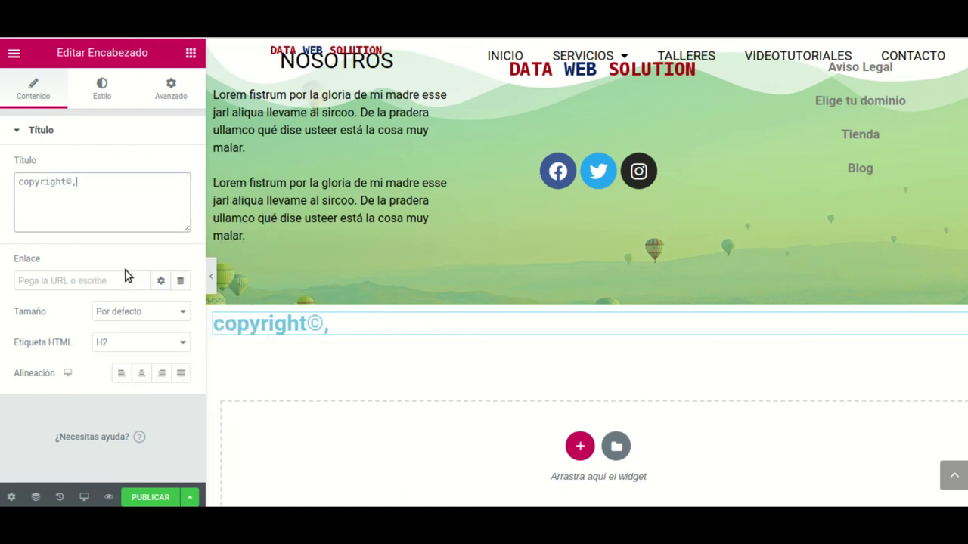
type("midominio.com")
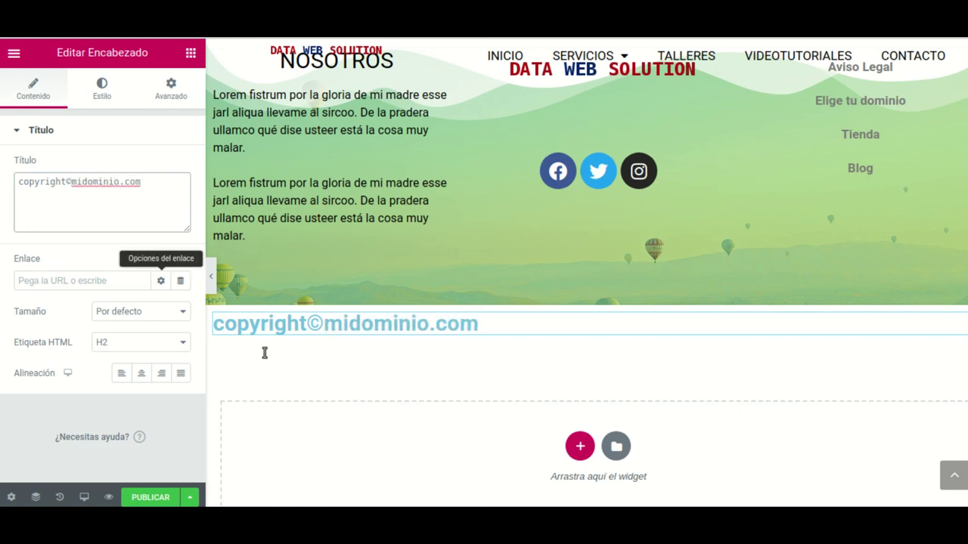
Step: Center the copyright heading and set its text color to black
left_click(141, 374)
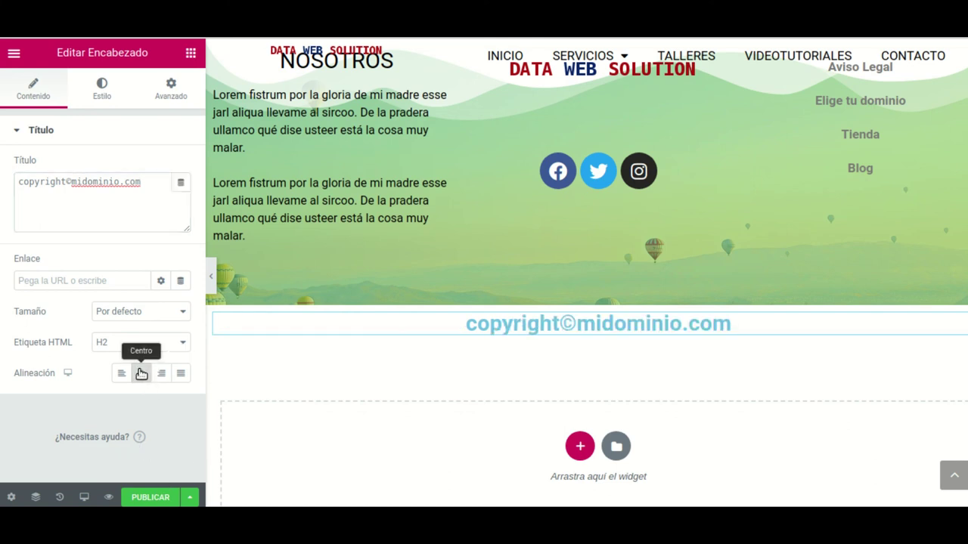
left_click(103, 92)
left_click(159, 168)
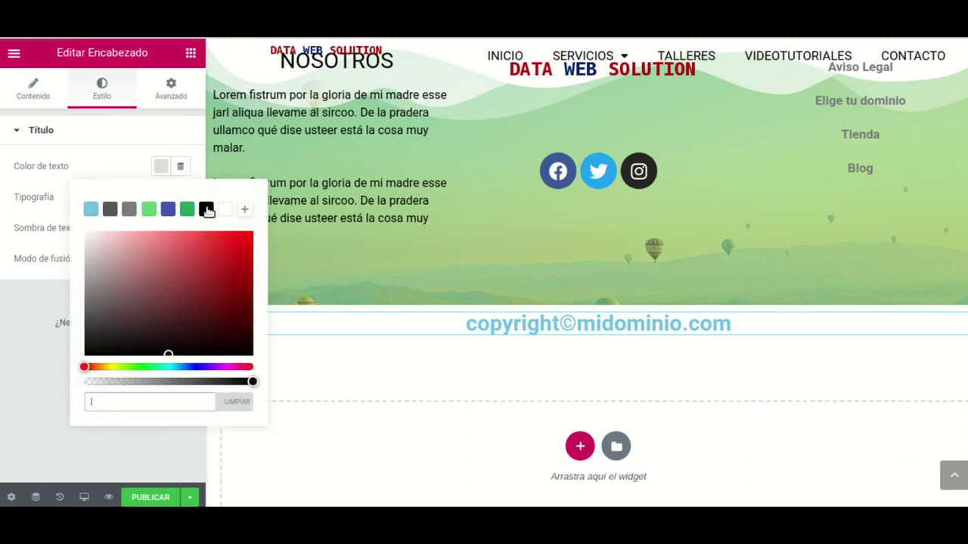
left_click(208, 210)
left_click(119, 162)
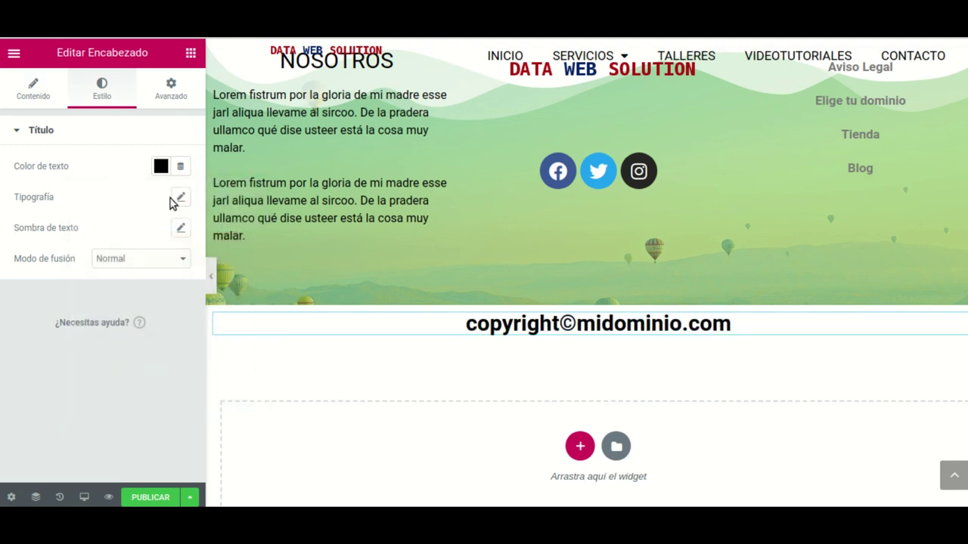
Step: Set the copyright heading's typography to size 13 px and weight 300
left_click(180, 198)
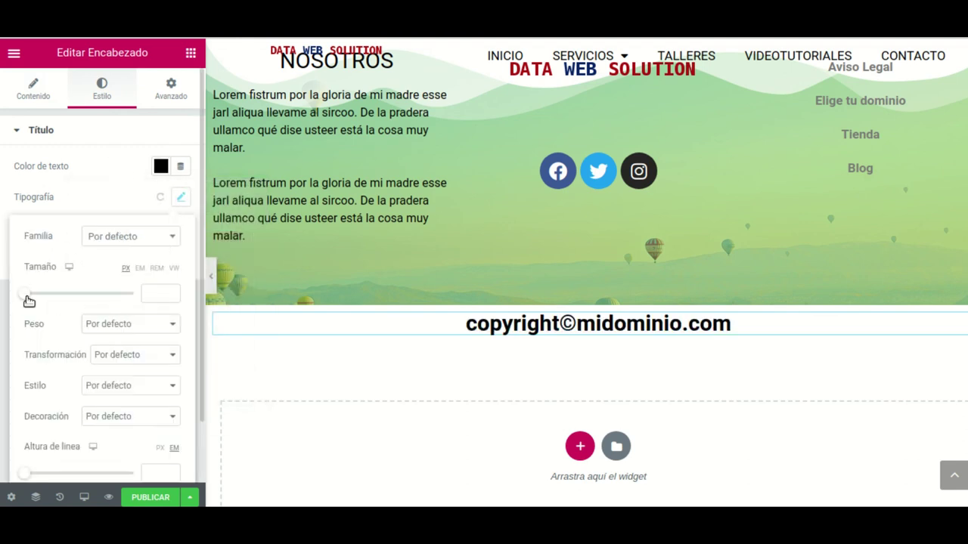
left_click_drag(28, 299, 35, 298)
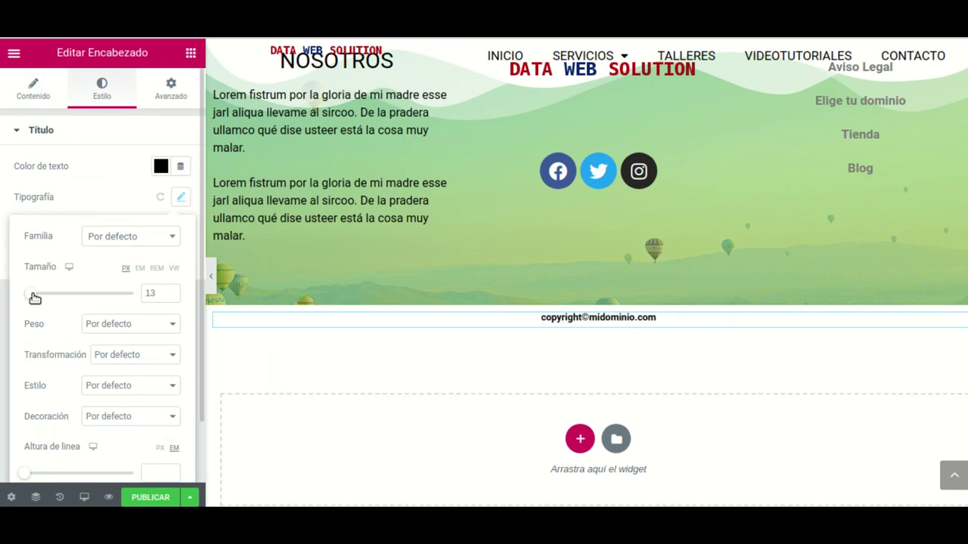
left_click(168, 325)
key("Escape")
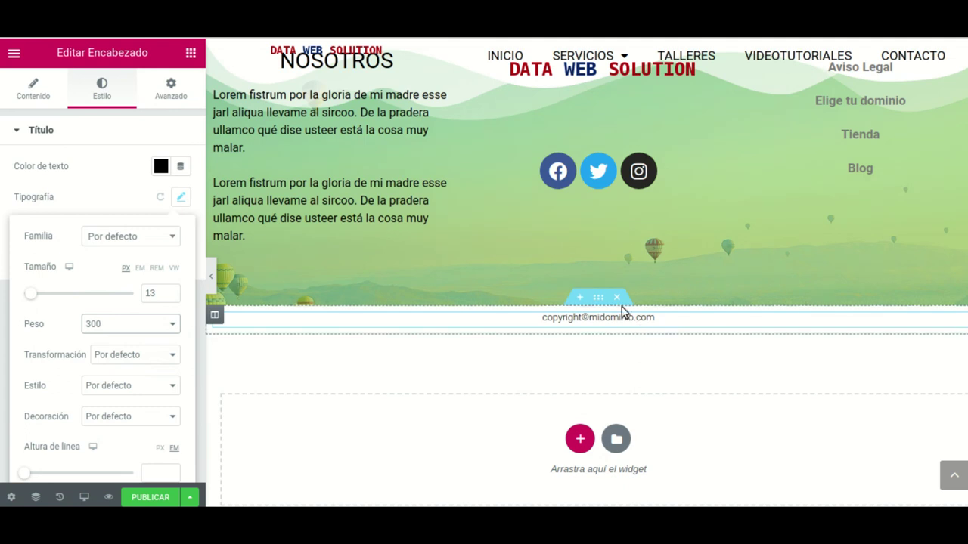
Step: Give the copyright section a classic background in semi-transparent gray #7A7A7A7A
left_click(599, 300)
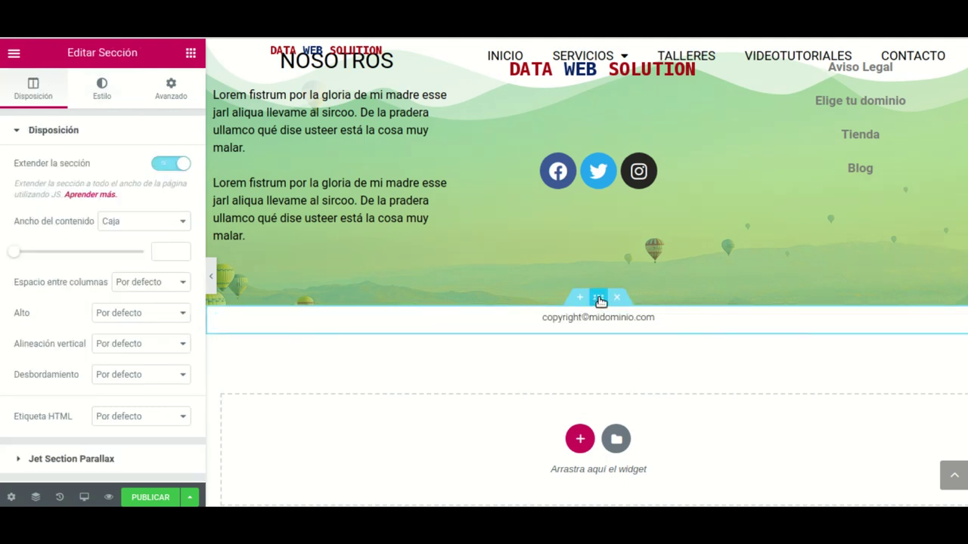
left_click(100, 92)
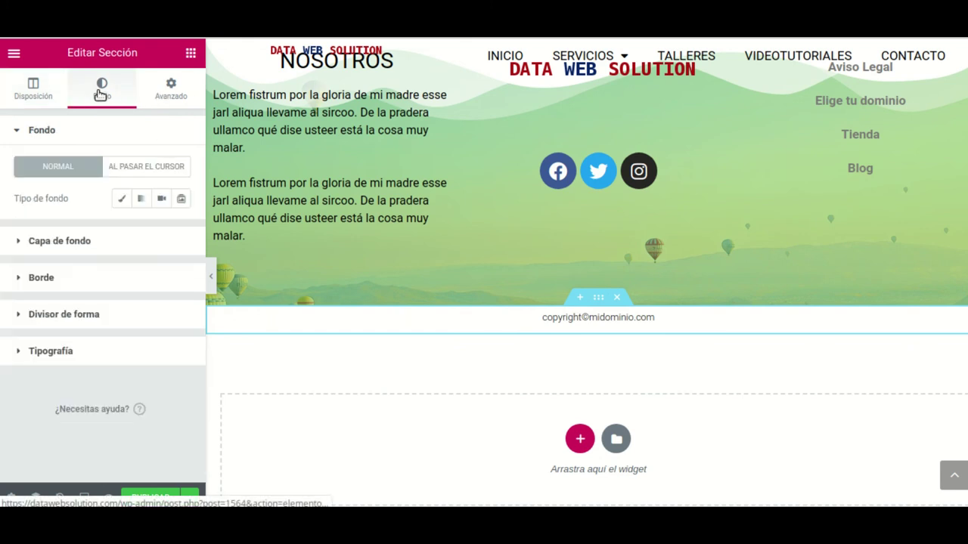
left_click(119, 200)
left_click(160, 231)
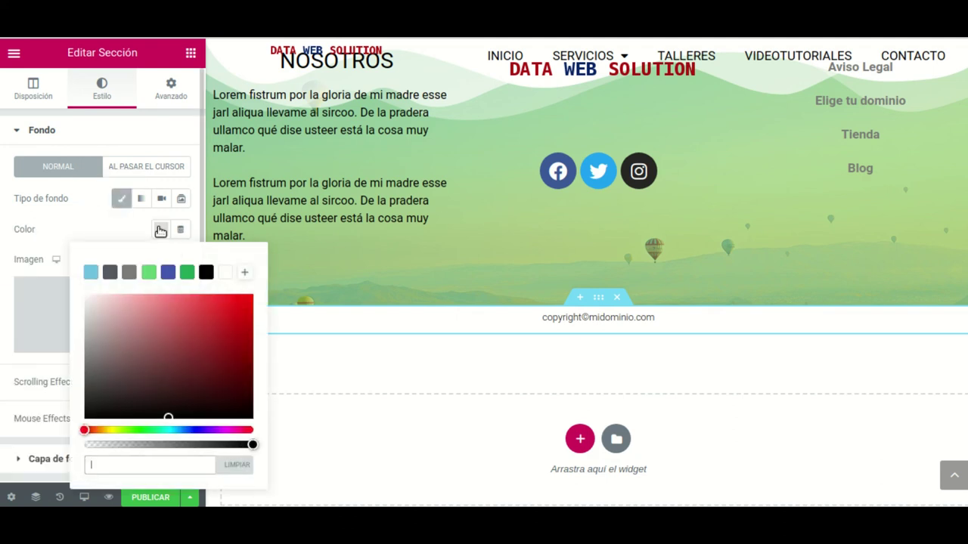
left_click(130, 273)
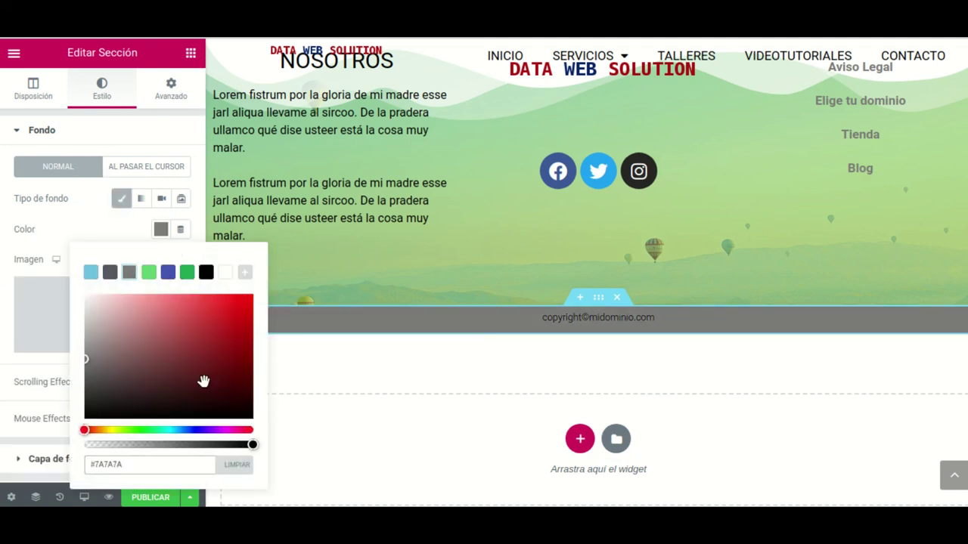
left_click_drag(248, 449, 164, 446)
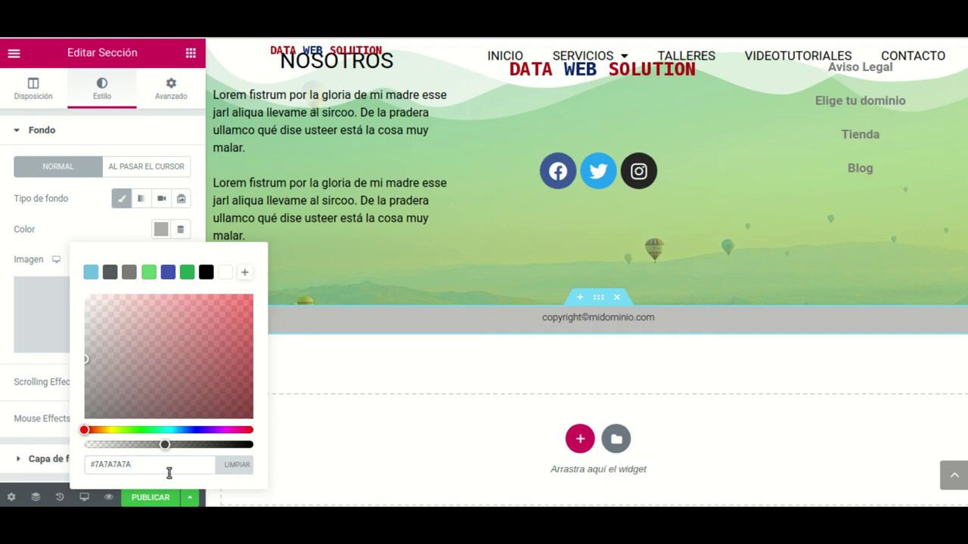
Step: Publish the footer template with the display condition Include Entire Site
left_click(152, 499)
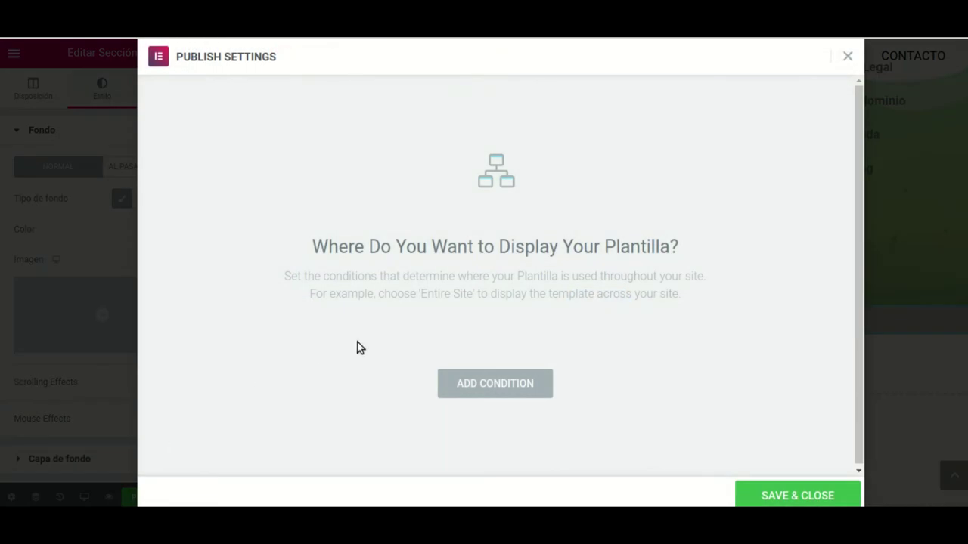
left_click(502, 384)
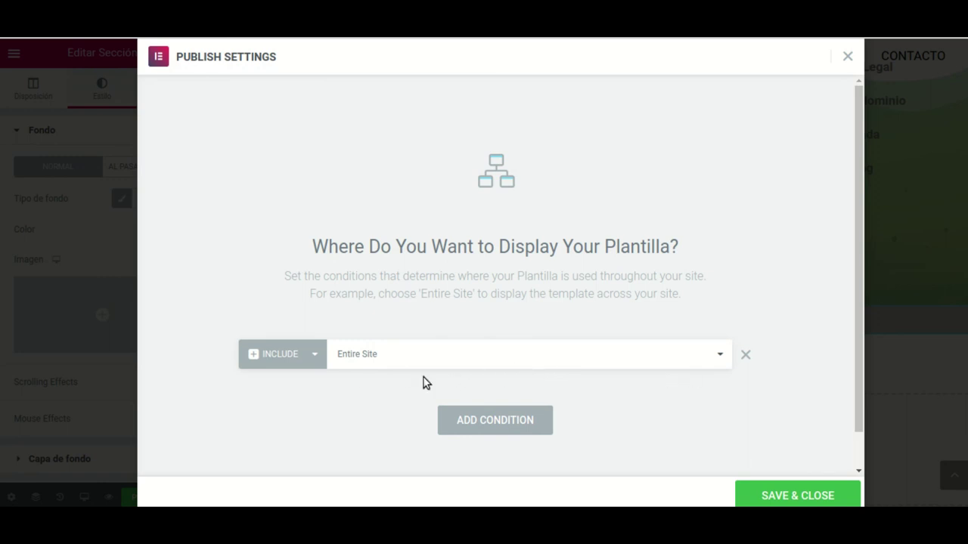
left_click(811, 490)
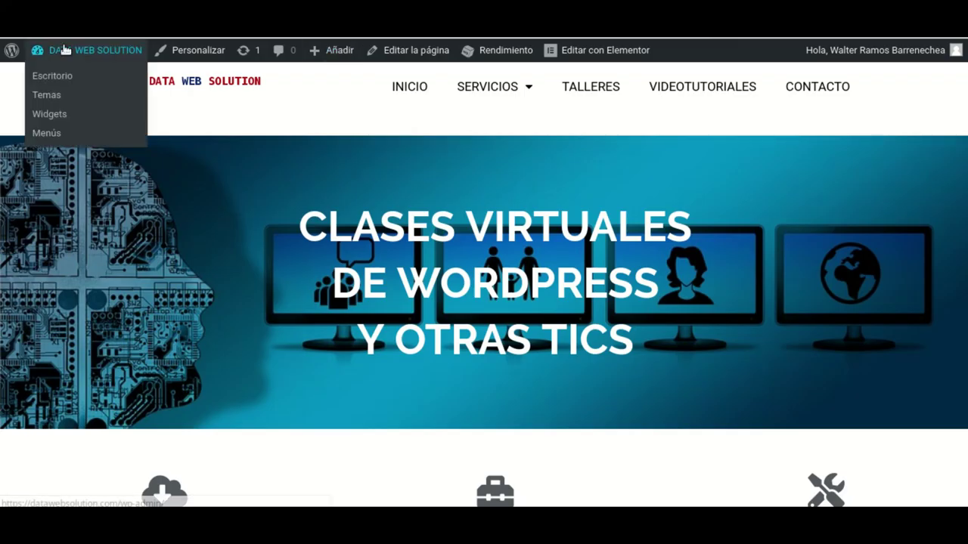
Step: Reload the live home page and examine the published footer, its copyright bar and the sticky header along the page
left_click(687, 46)
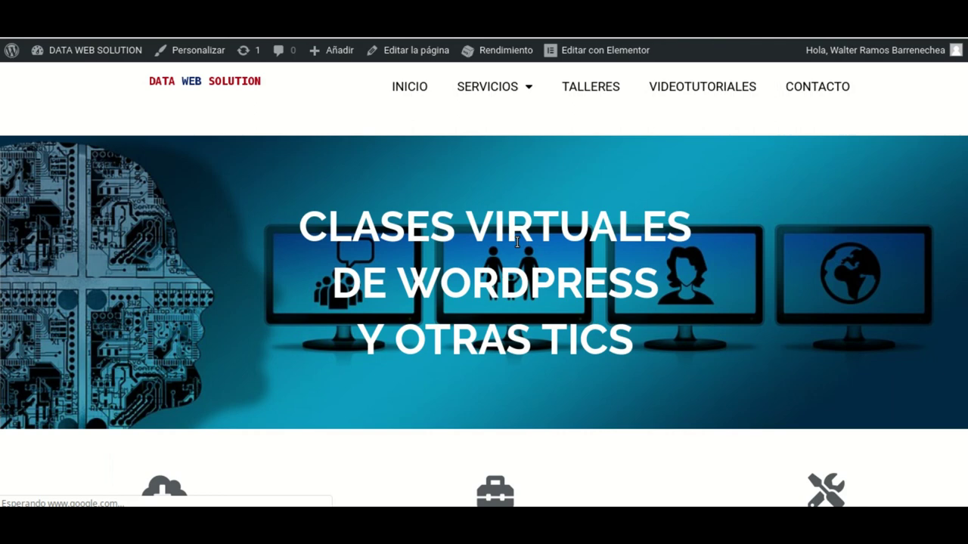
scroll(517, 242, "down", 8)
scroll(515, 240, "down", 15)
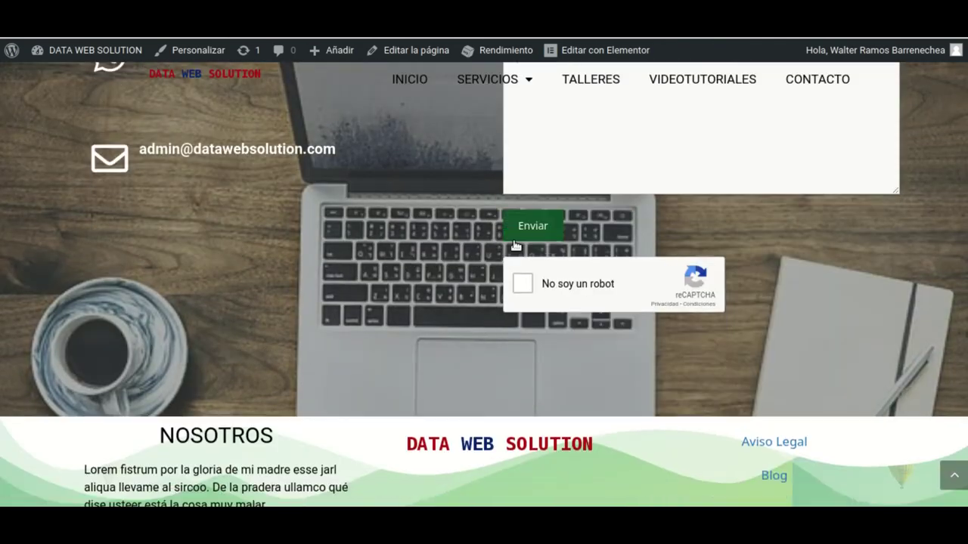
scroll(513, 243, "down", 3)
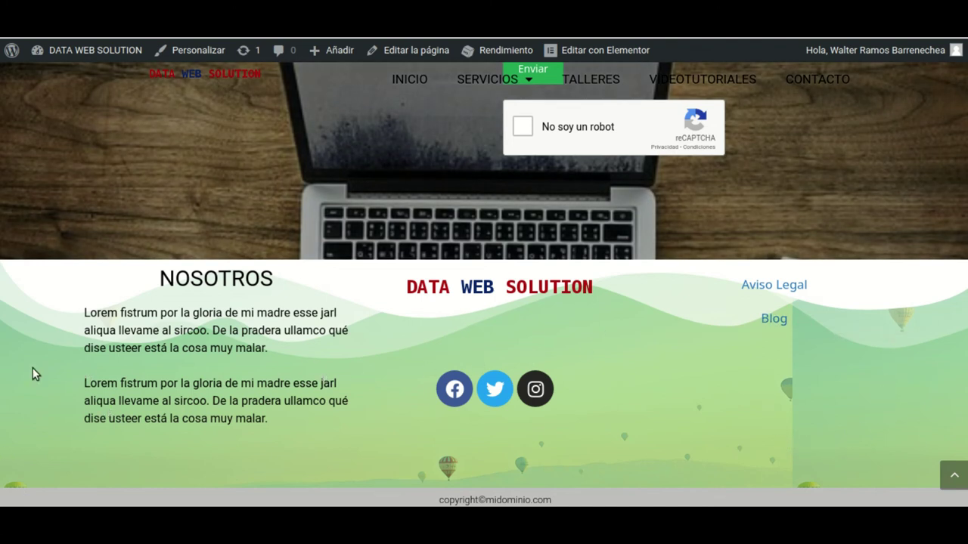
scroll(235, 375, "up", 2)
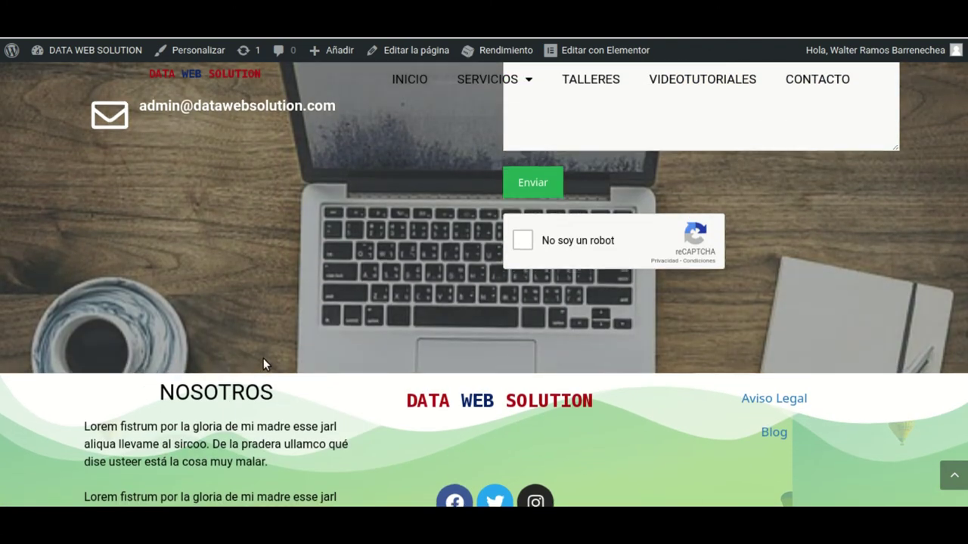
scroll(263, 358, "down", 2)
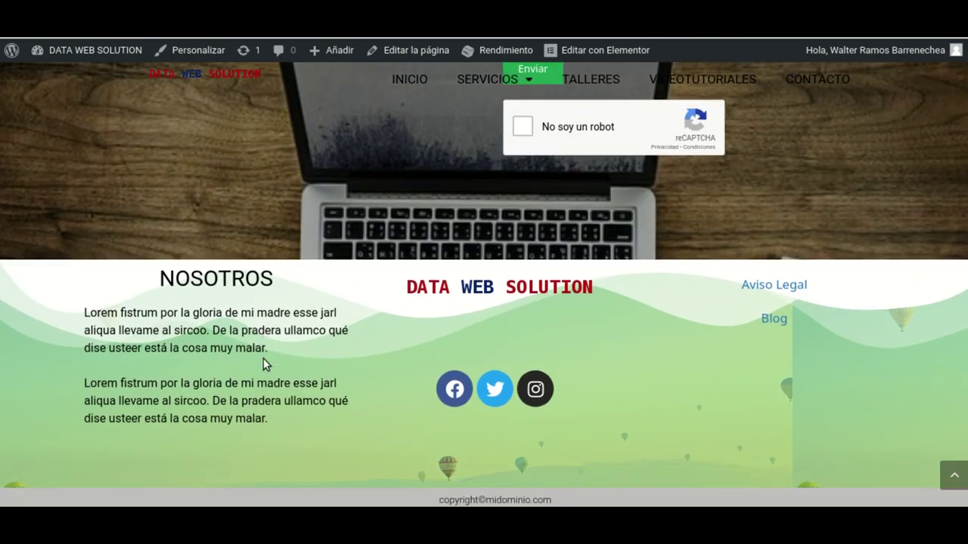
scroll(442, 369, "up", 5)
scroll(418, 368, "up", 10)
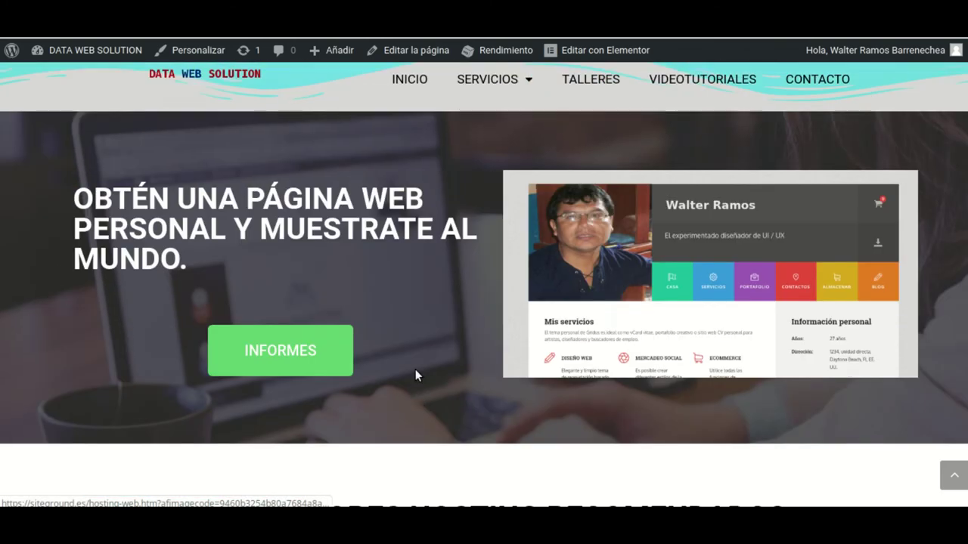
scroll(415, 369, "up", 5)
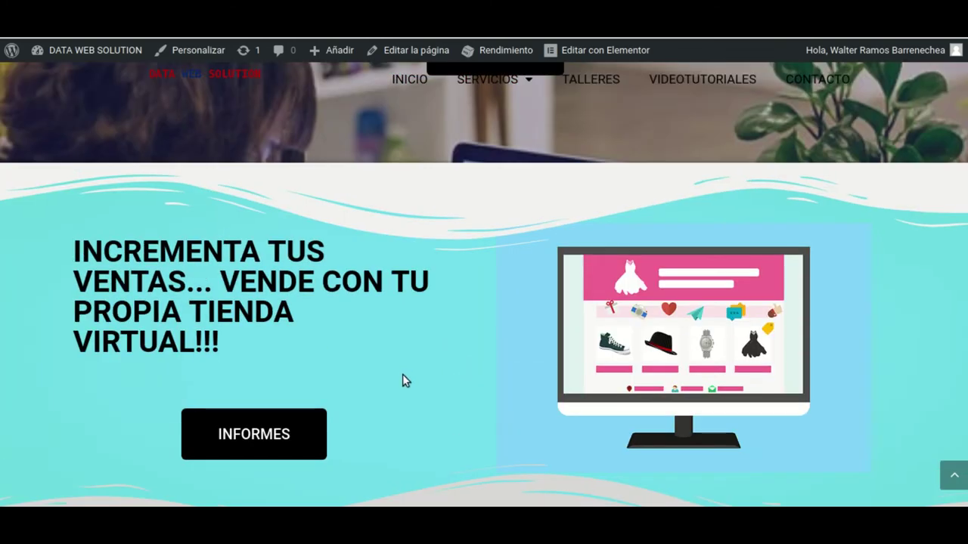